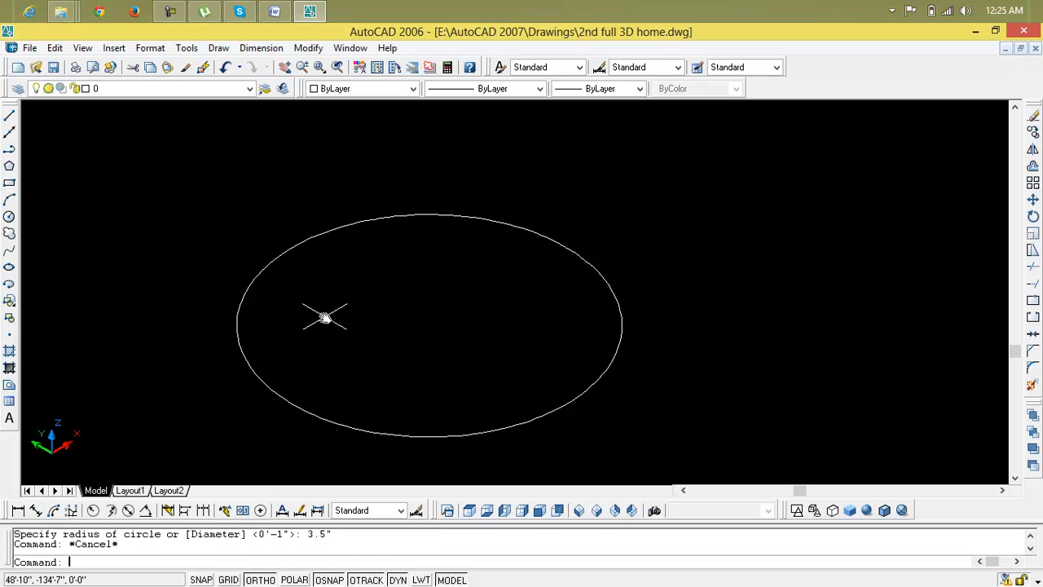
Draw a radius line from the circle's center to its edge along the X axis.
text(l)
key(Return)
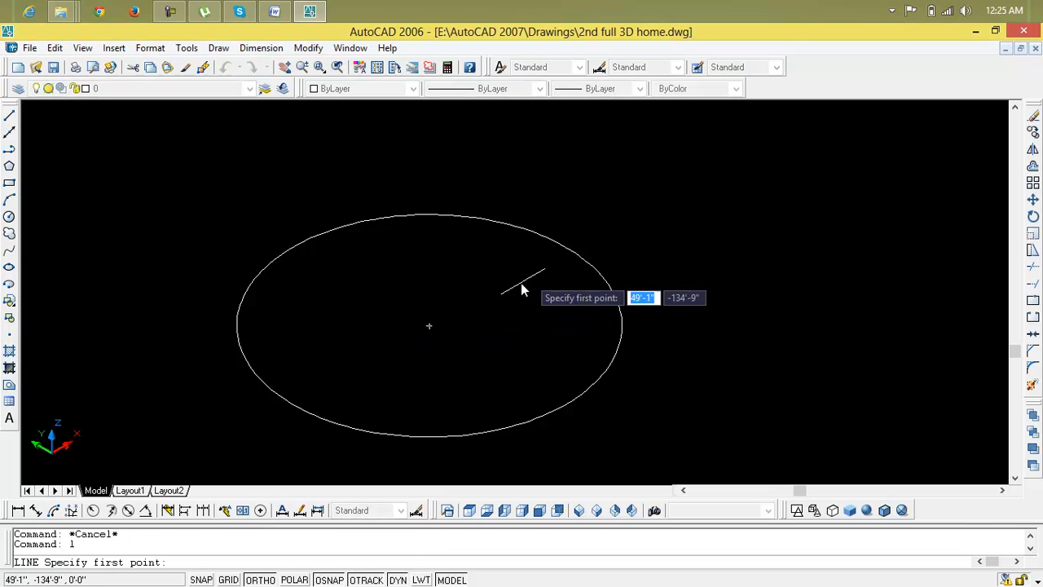
click(434, 326)
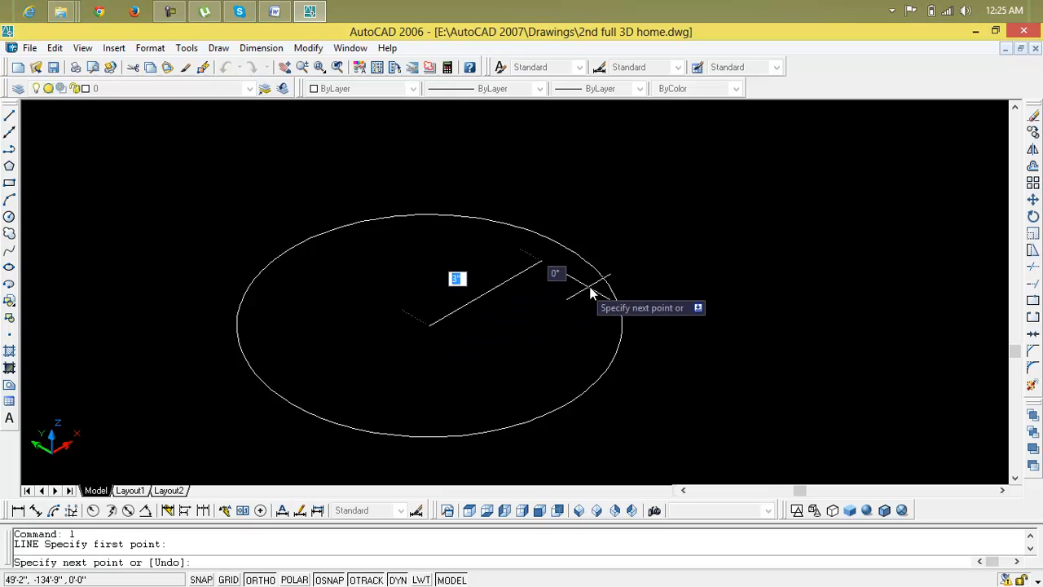
click(566, 247)
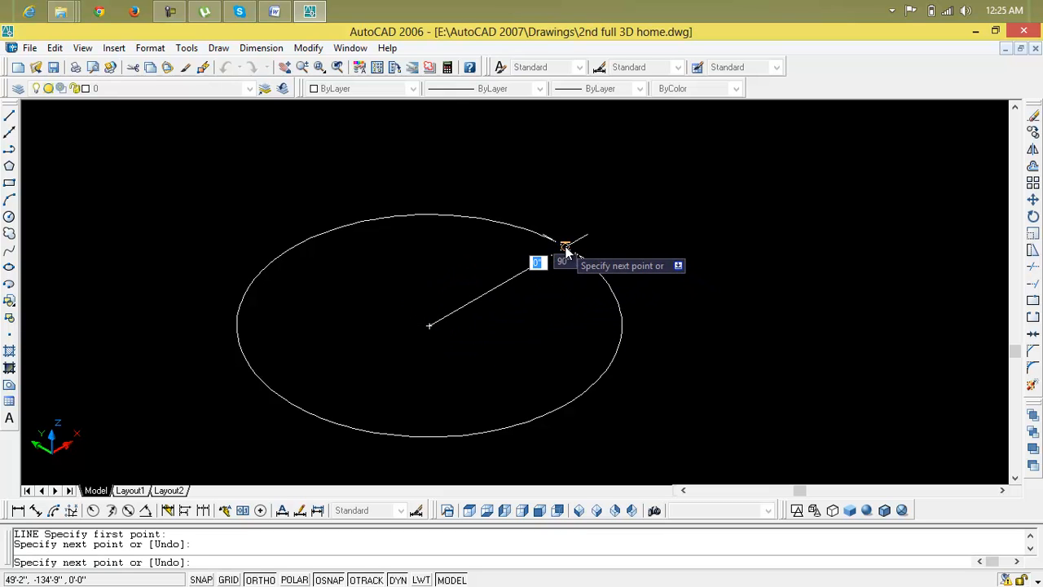
key(Return)
key(Escape)
key(Escape)
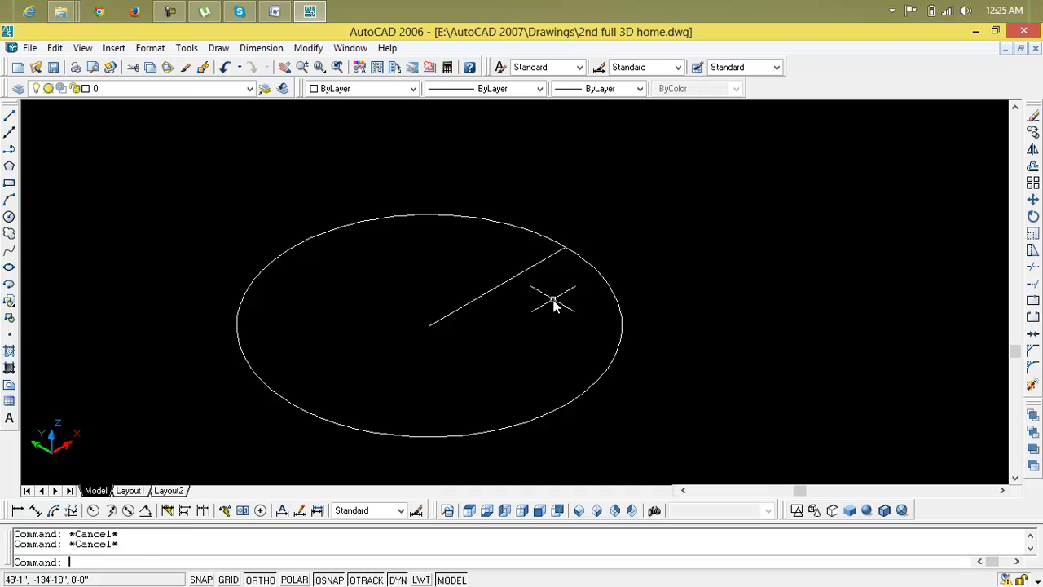
Create a polar array of the radius line with 12 items over 360 degrees around the circle's center.
click(212, 50)
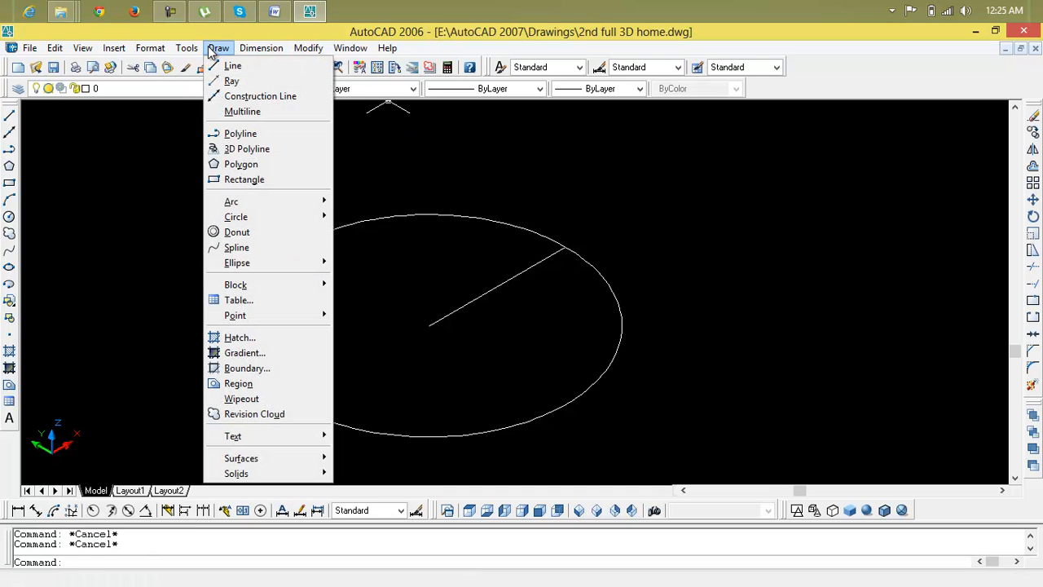
click(213, 50)
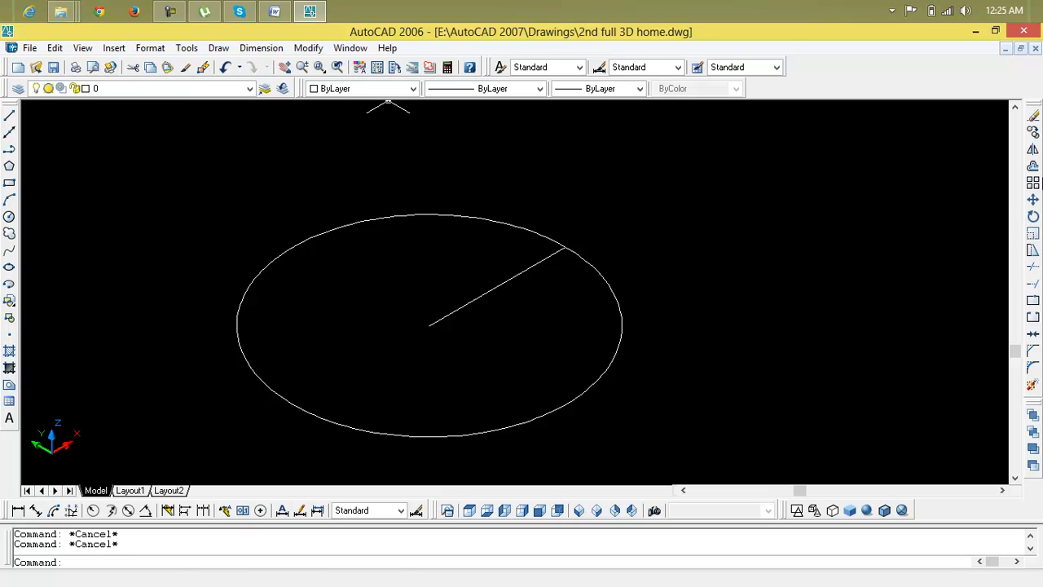
click(1034, 184)
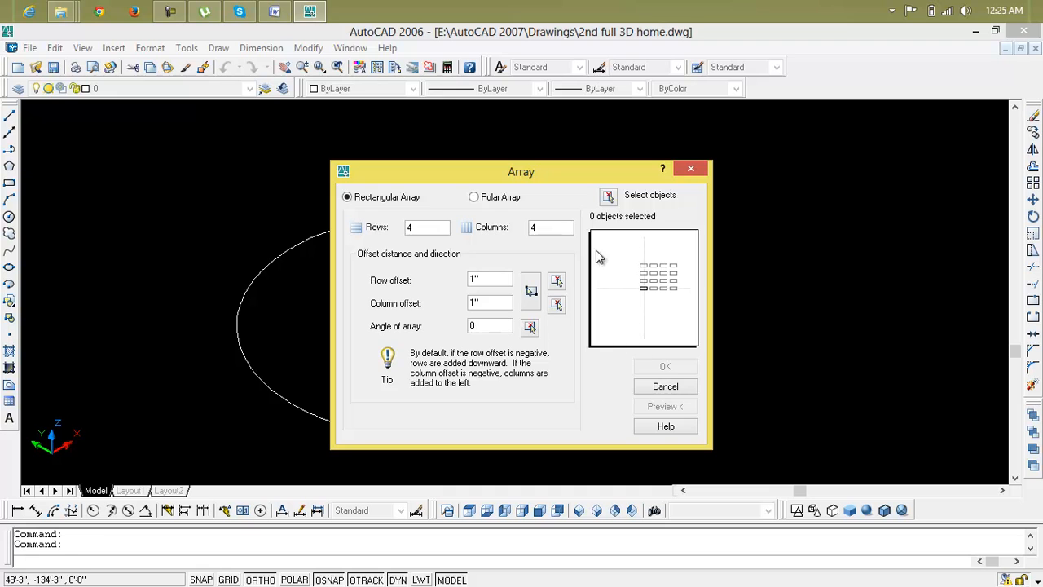
click(608, 197)
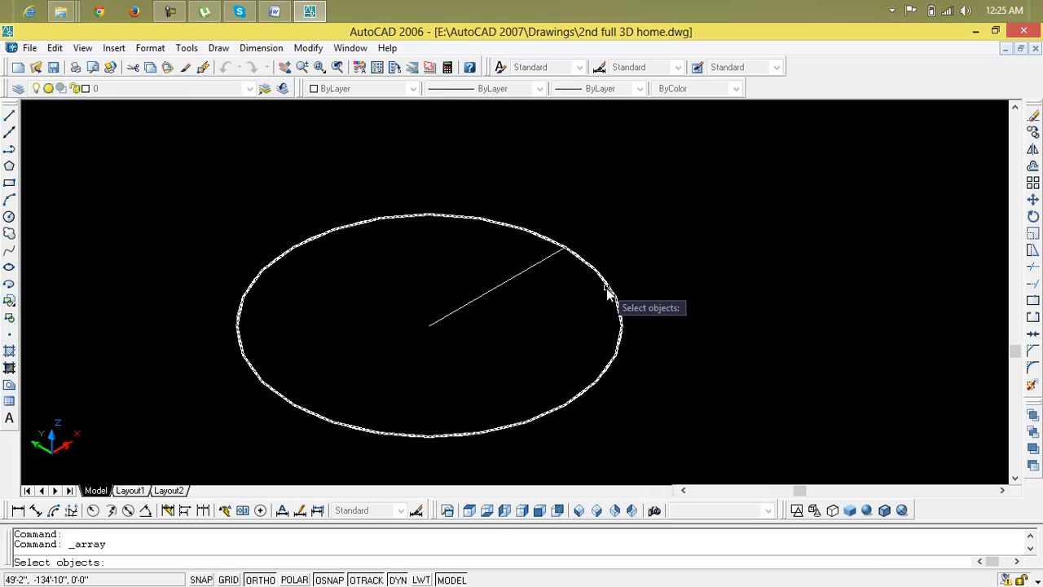
click(534, 267)
key(Return)
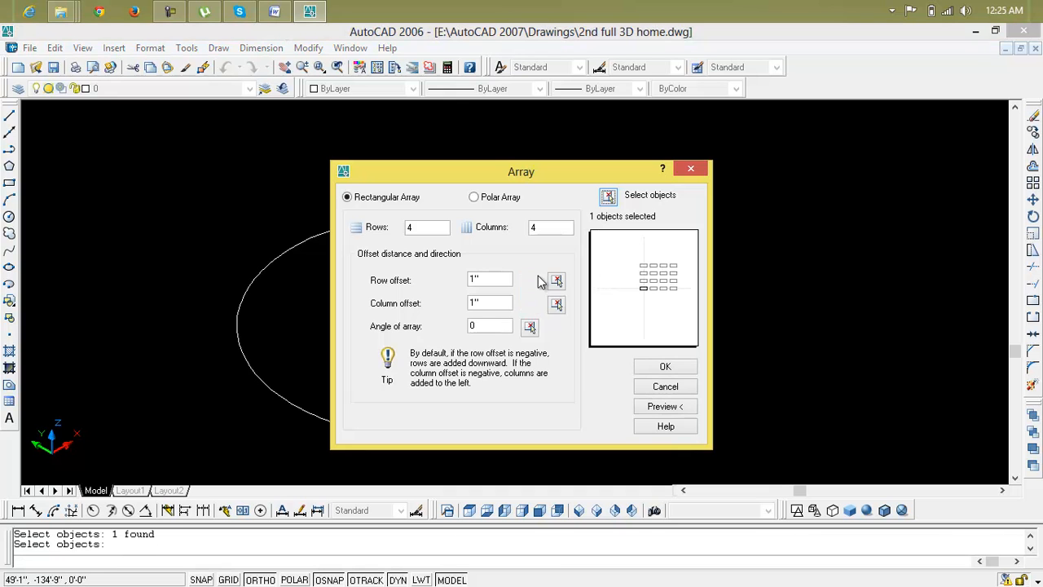
click(499, 199)
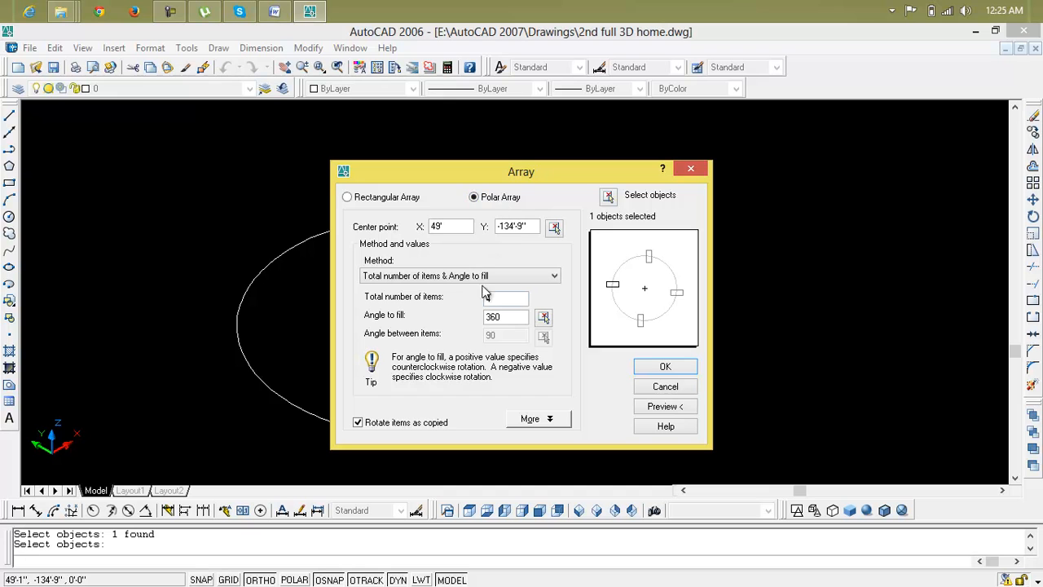
click(554, 228)
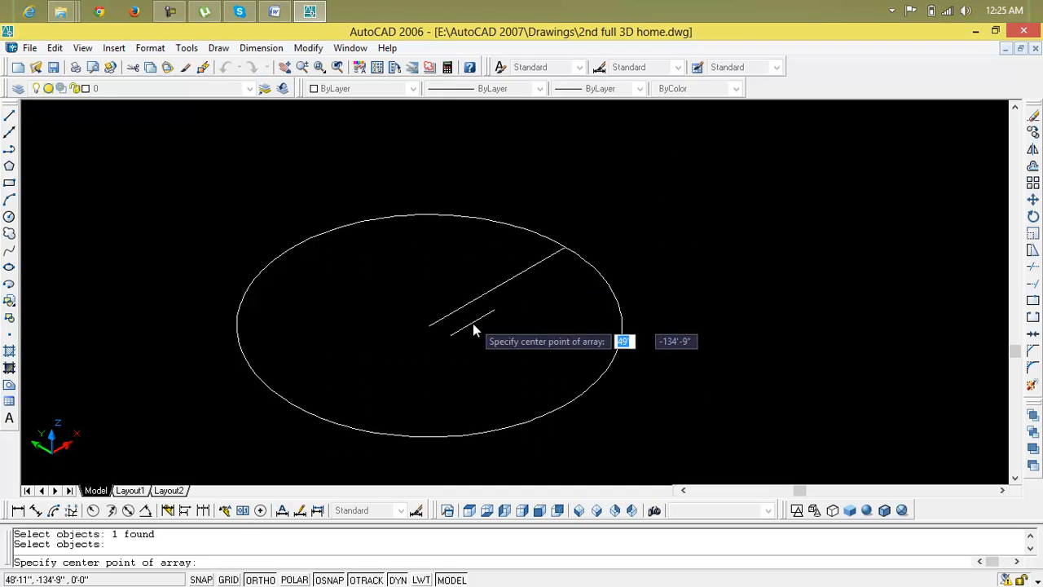
click(430, 327)
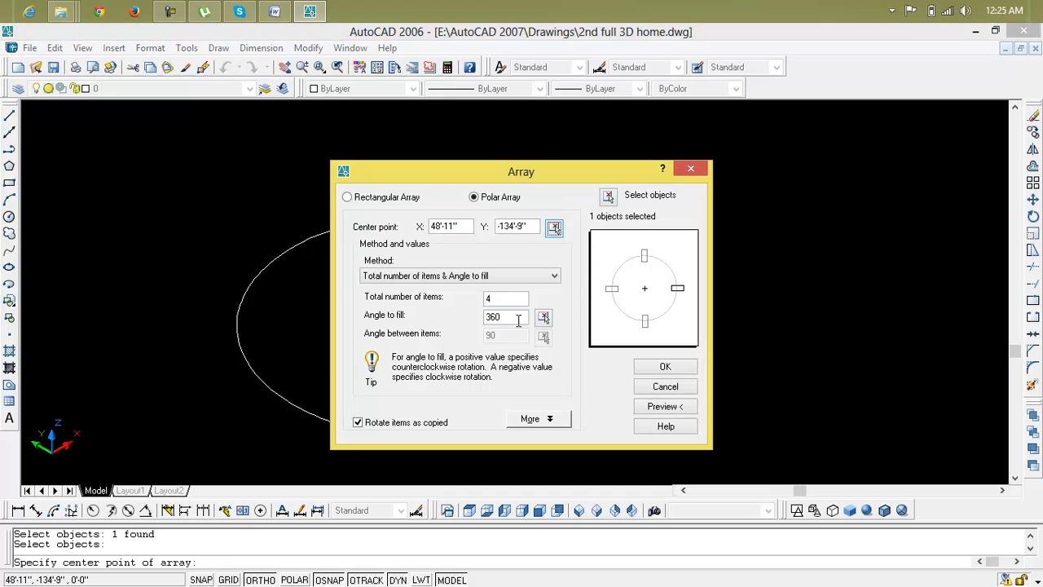
double_click(508, 303)
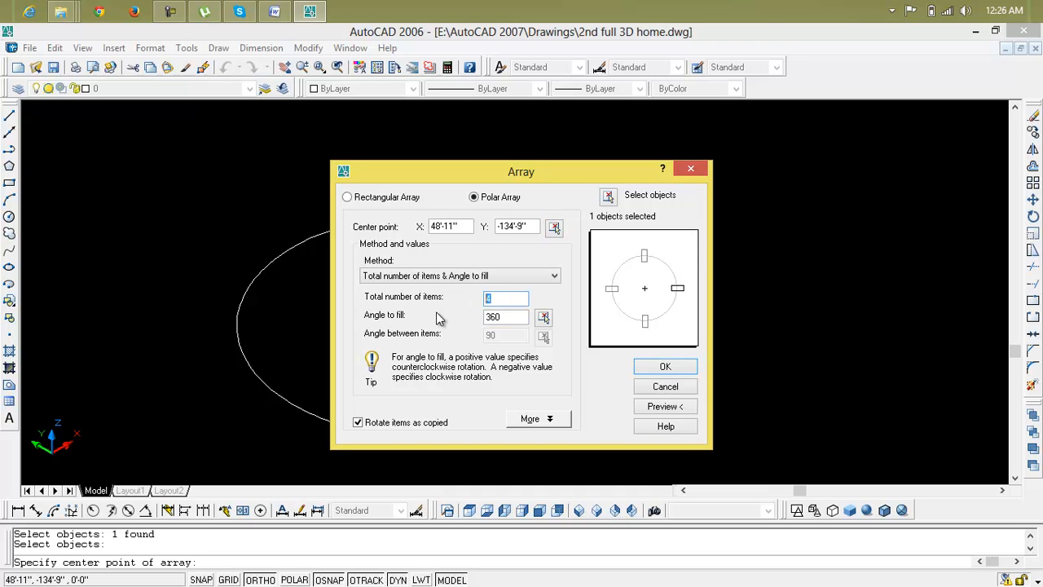
text(12)
key(Return)
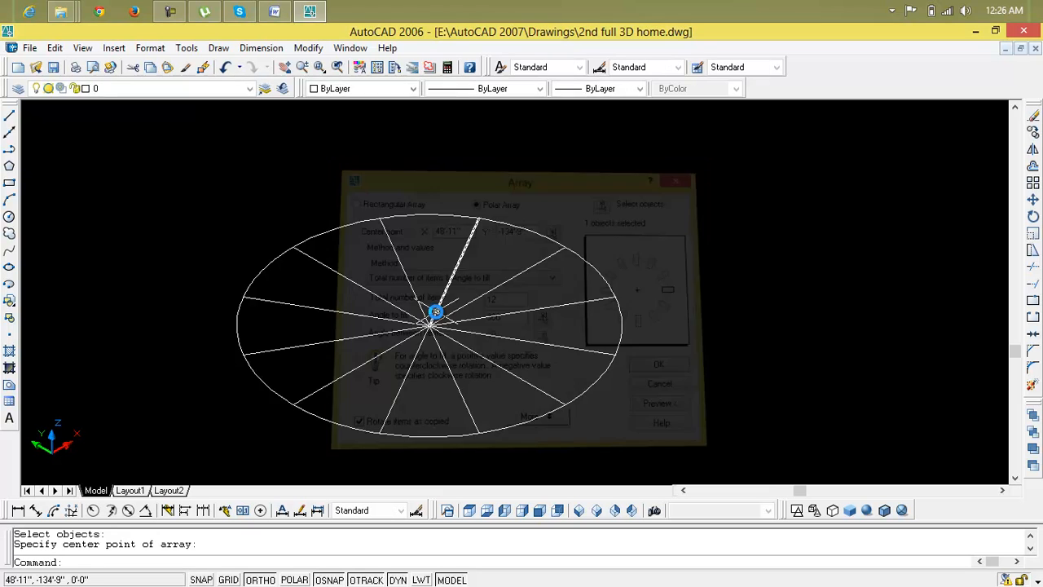
Draw a circle of 3" radius centered where the spoke lines meet.
scroll(429, 319, up, 5)
scroll(427, 320, up, 1)
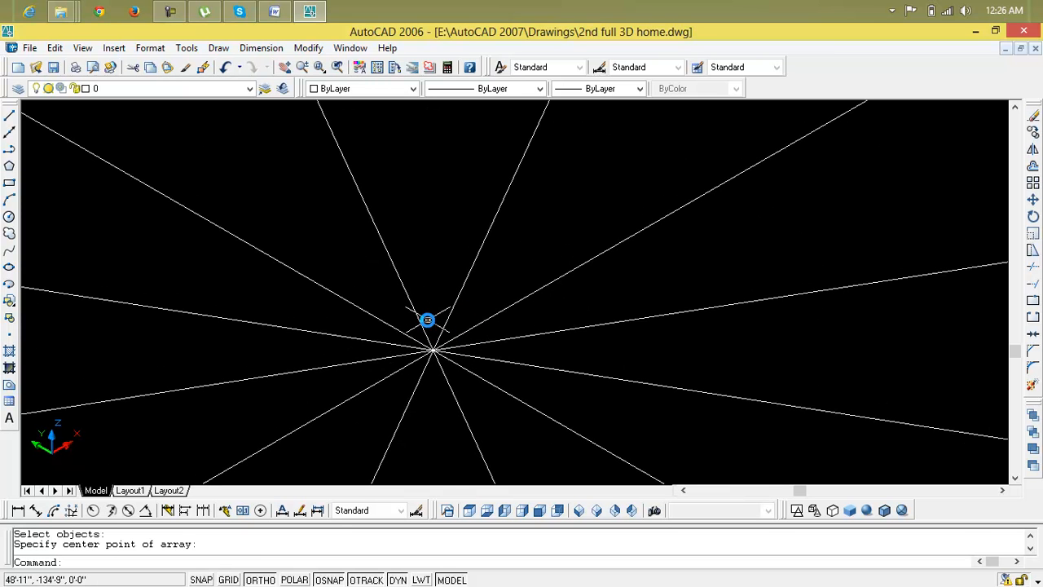
text(c)
key(Return)
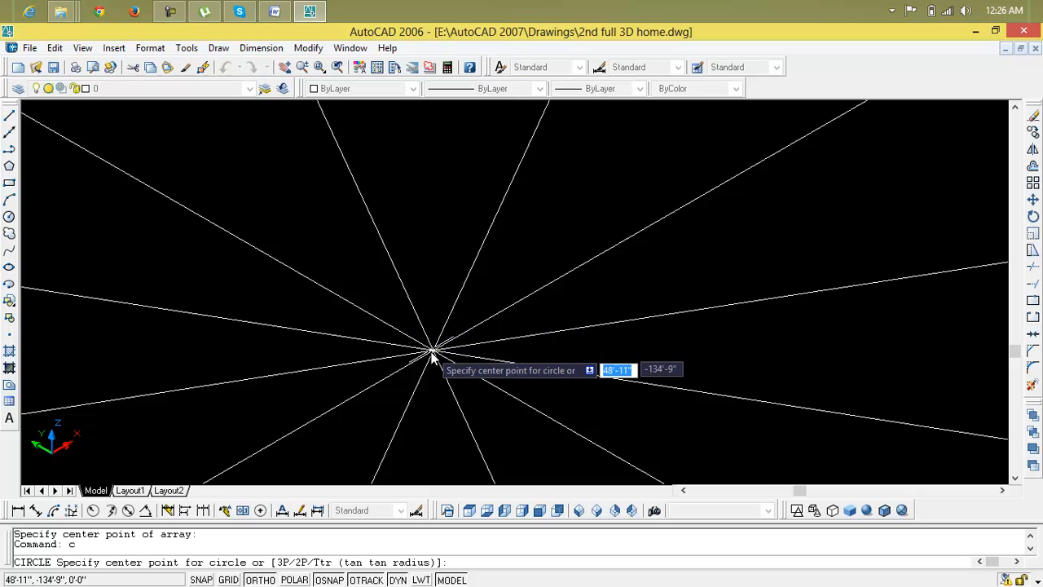
click(433, 351)
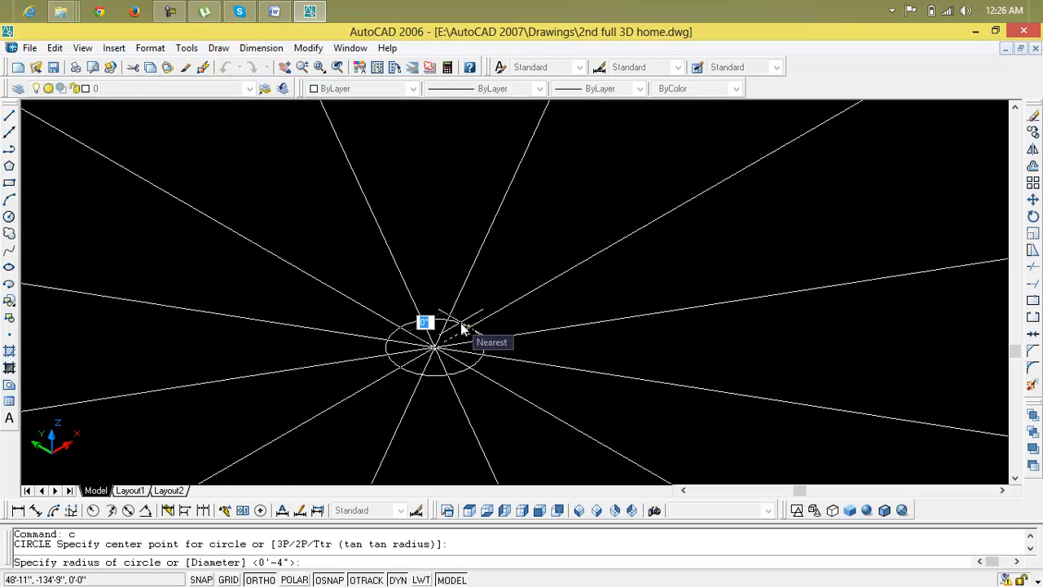
text(3)
key(Return)
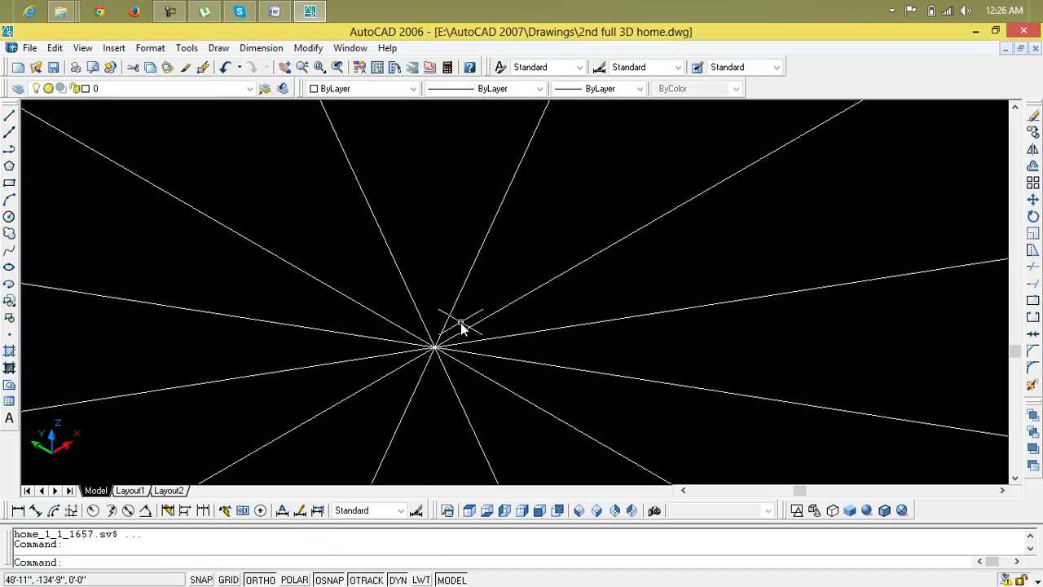
Delete the inner circle of the spoked wheel.
scroll(434, 349, up, 6)
scroll(432, 358, up, 2)
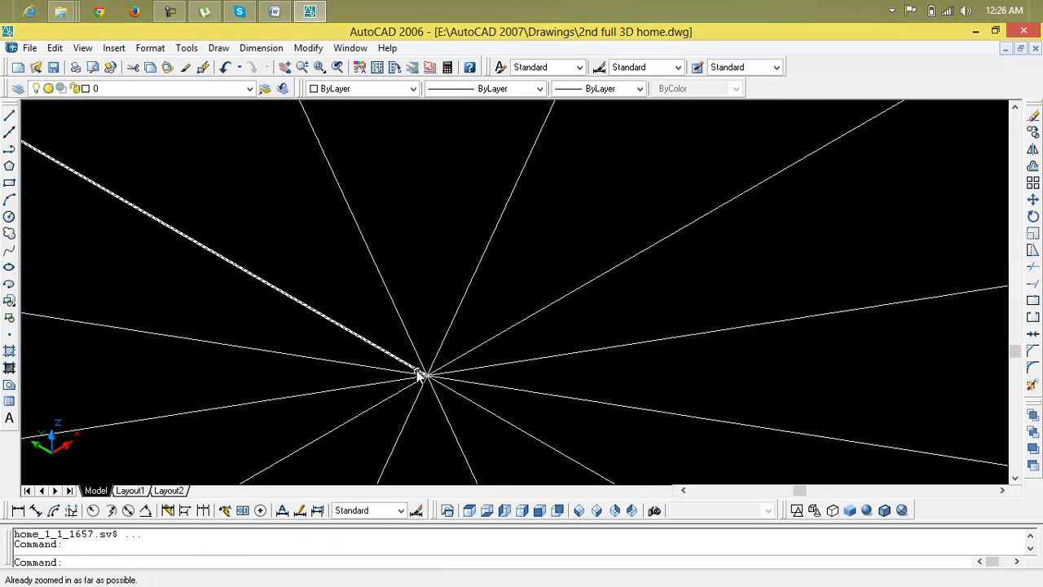
scroll(432, 379, down, 5)
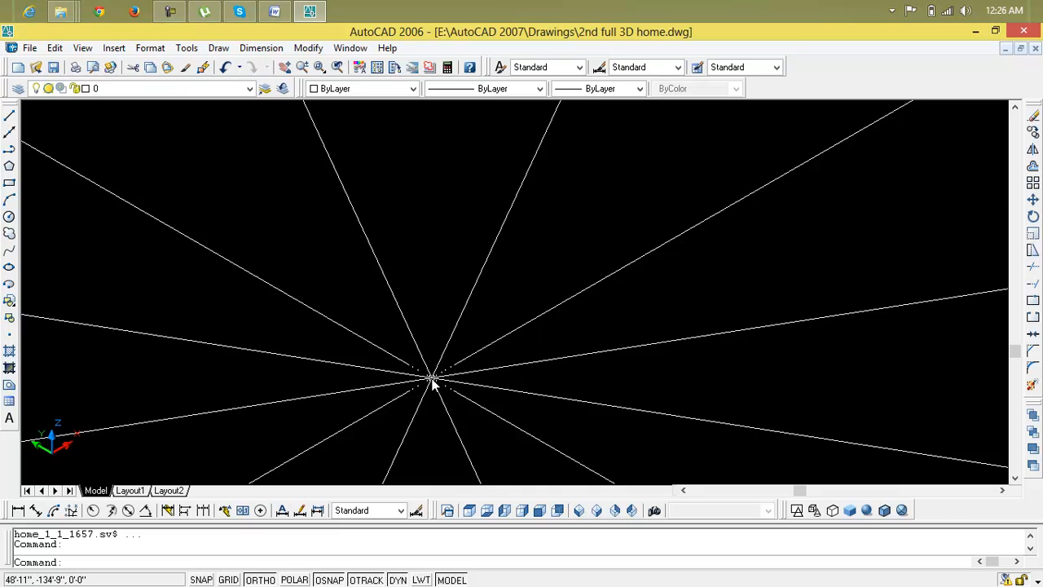
key(Escape)
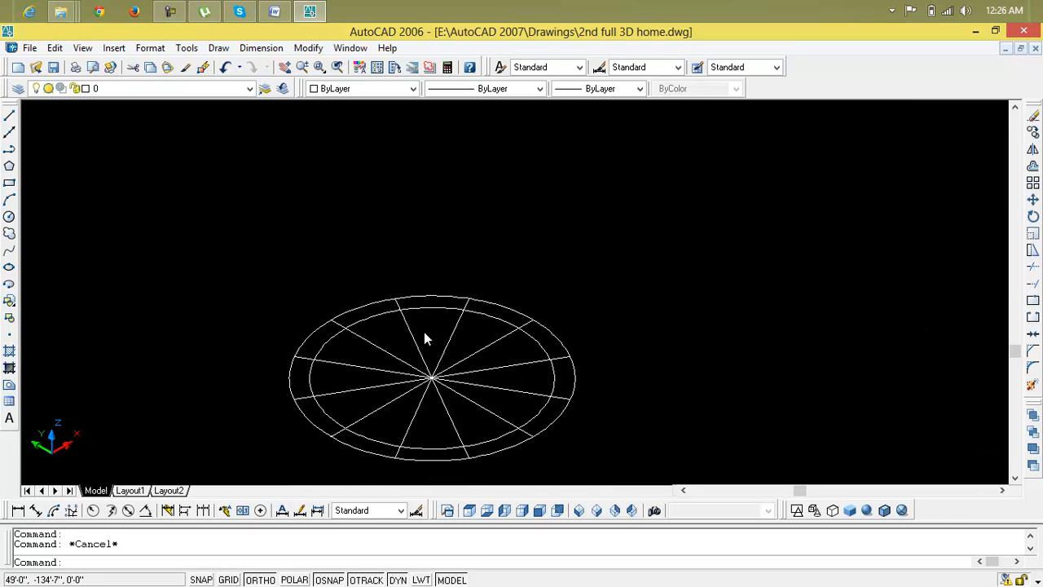
click(422, 312)
click(422, 313)
key(Escape)
key(Escape)
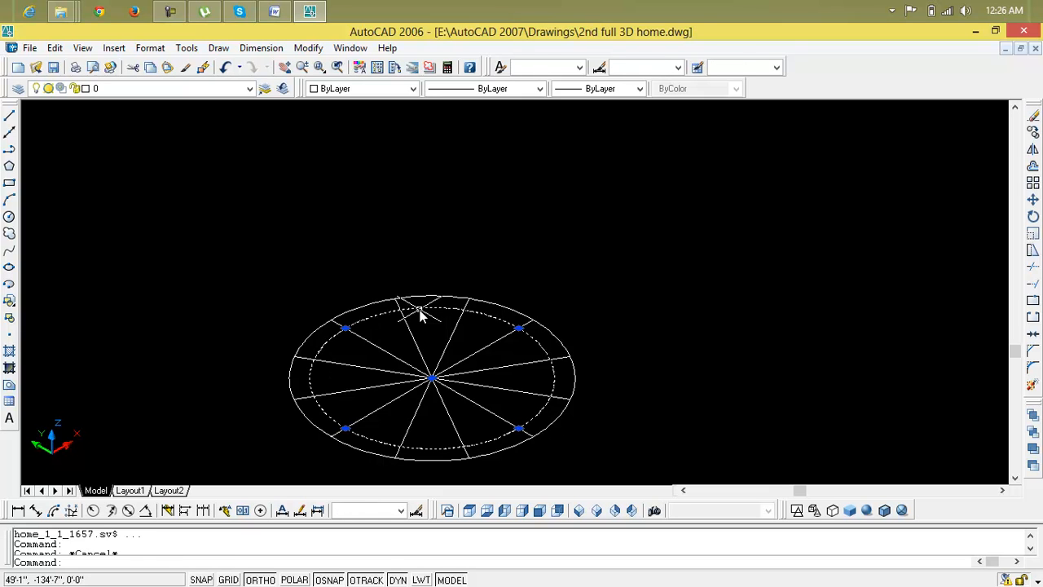
key(Escape)
click(421, 313)
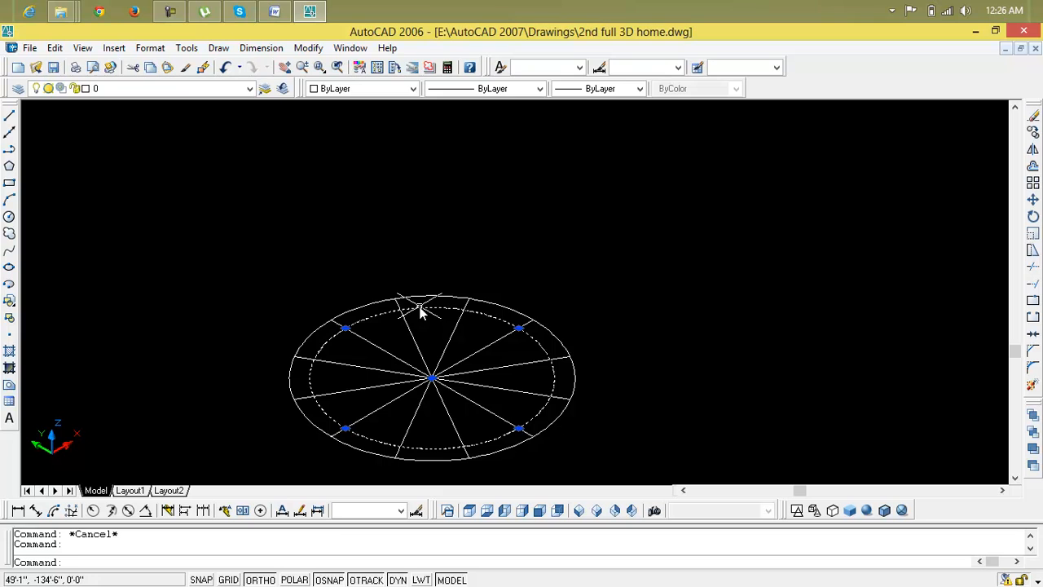
key(Escape)
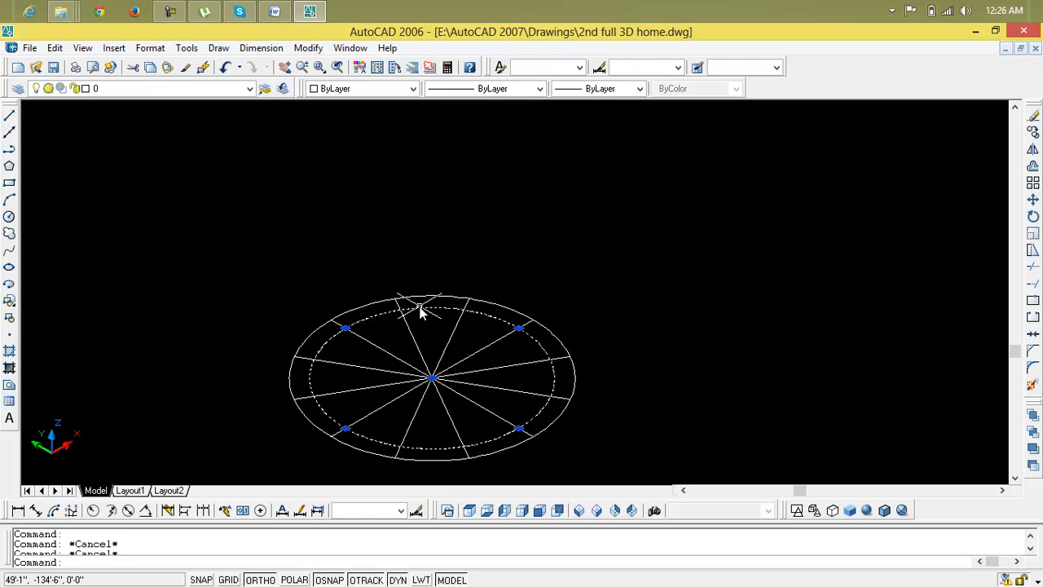
key(Escape)
click(422, 313)
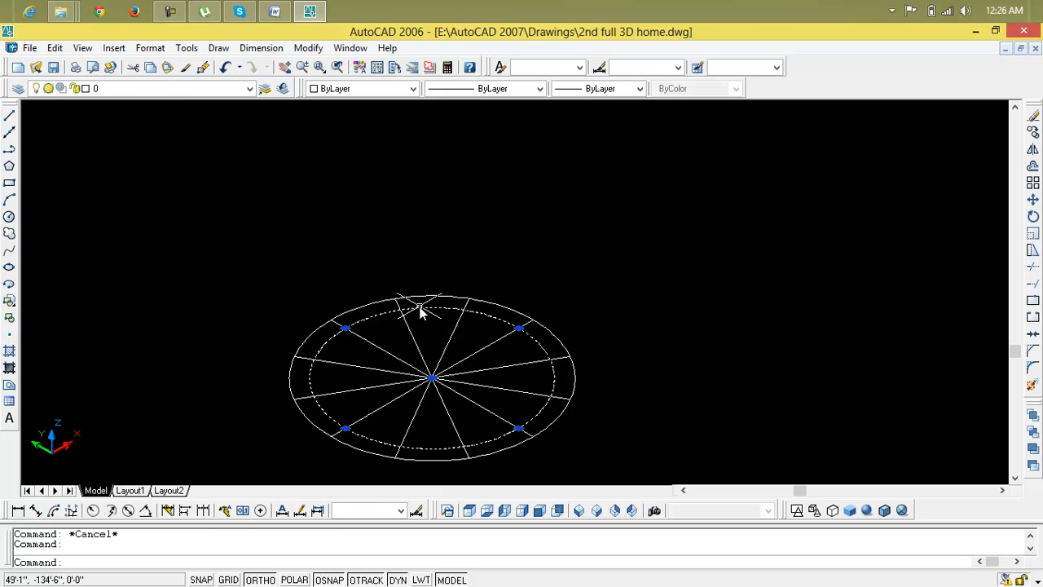
key(Delete)
key(Escape)
Redraw the inner circle with a 3" radius at the wheel's center.
text(c)
key(Return)
click(431, 378)
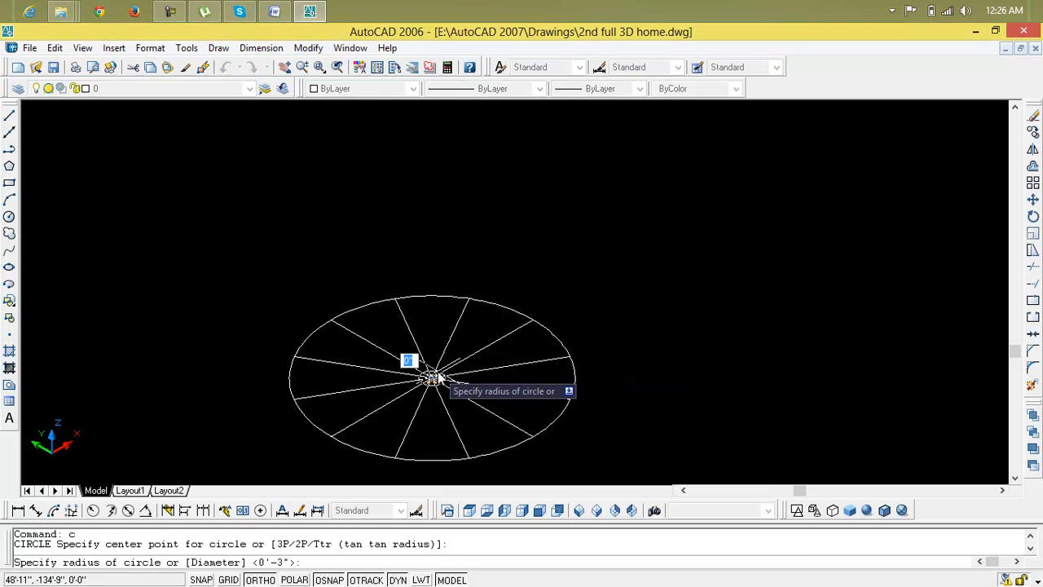
text(3)
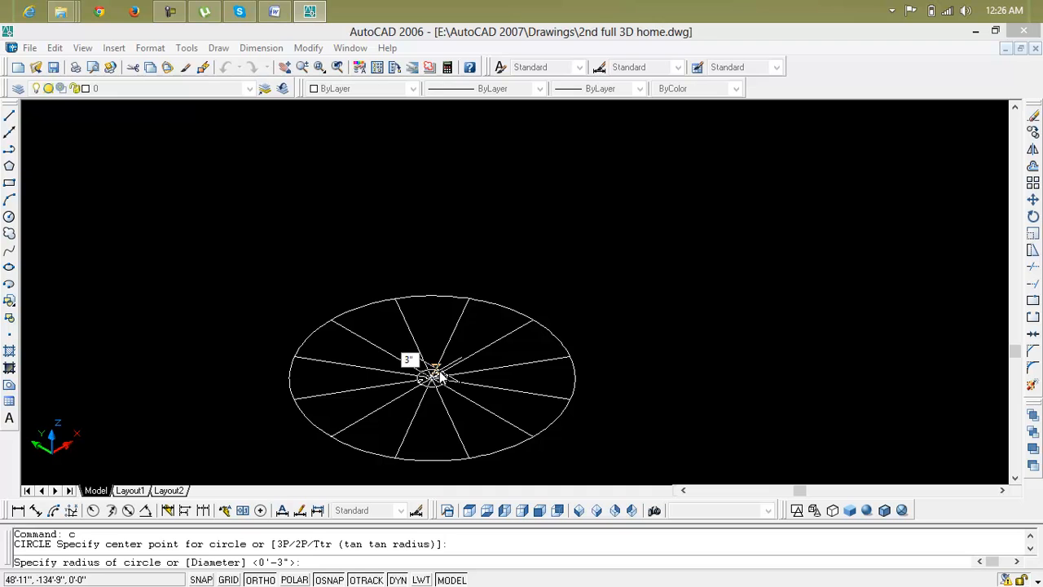
key(Return)
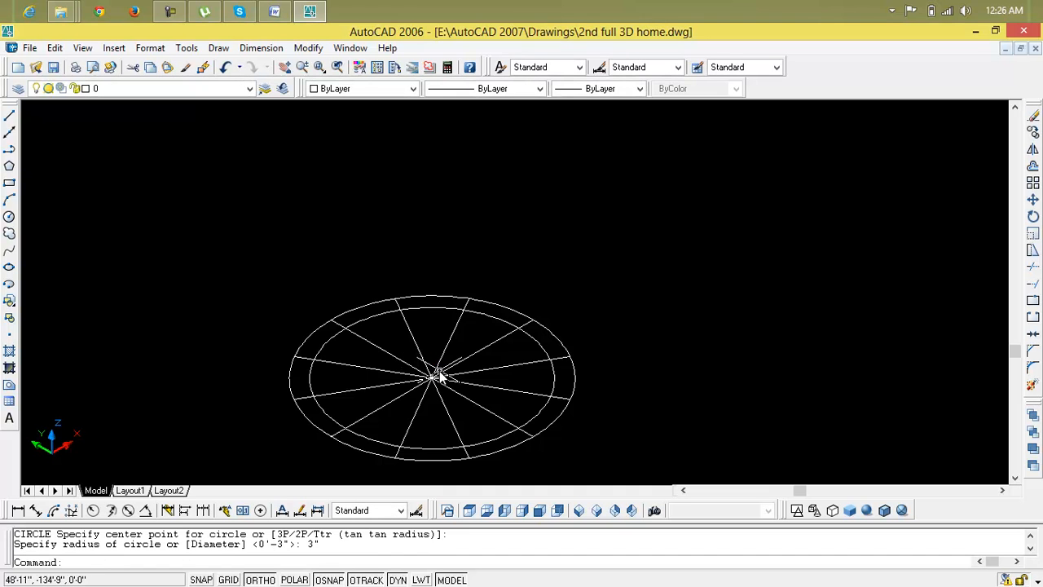
key(Escape)
Erase the entire spoked wheel, including both circles and all radial lines.
click(411, 311)
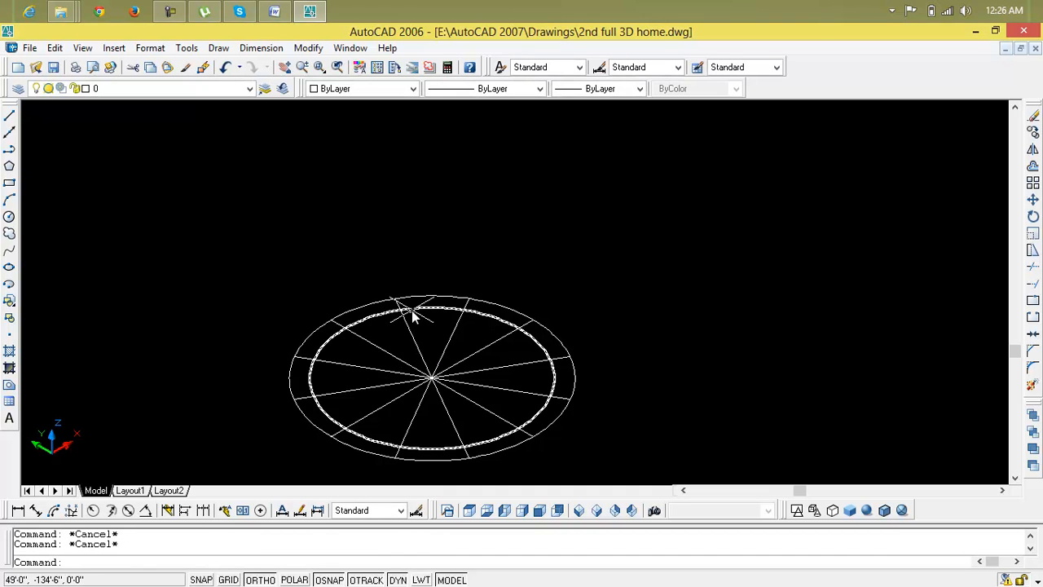
key(Escape)
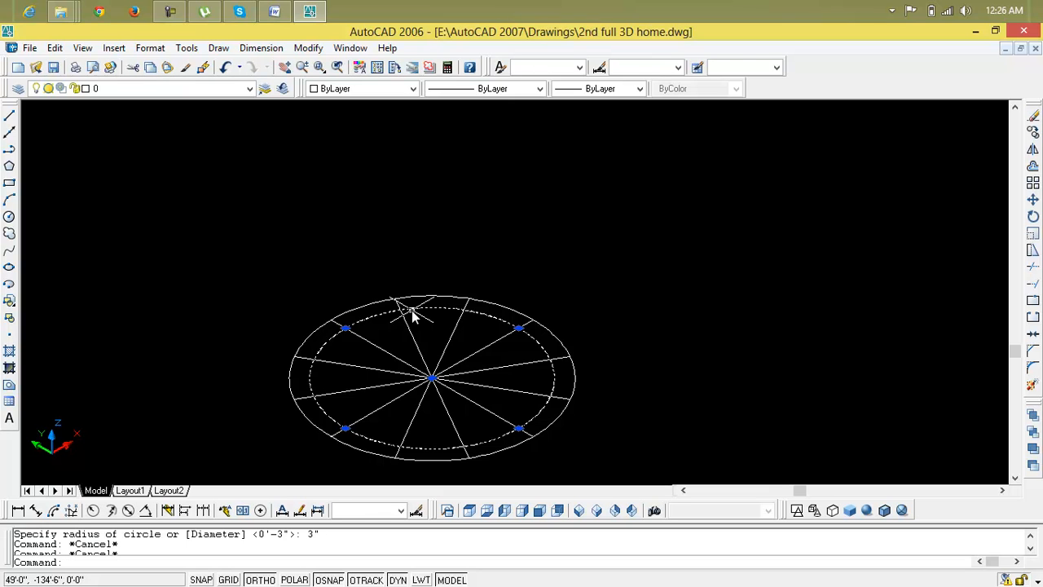
key(Escape)
click(543, 280)
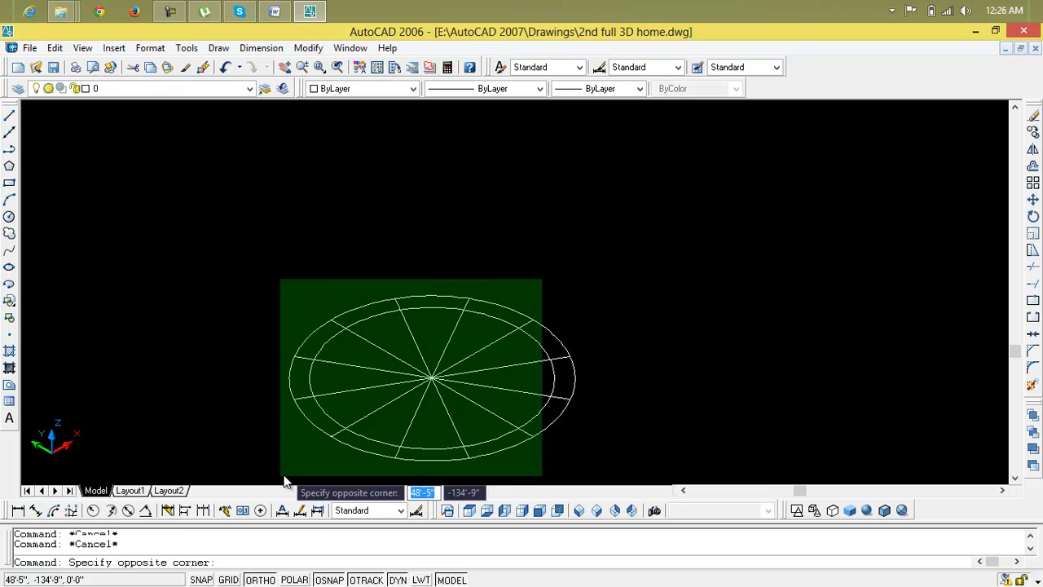
click(277, 487)
key(Delete)
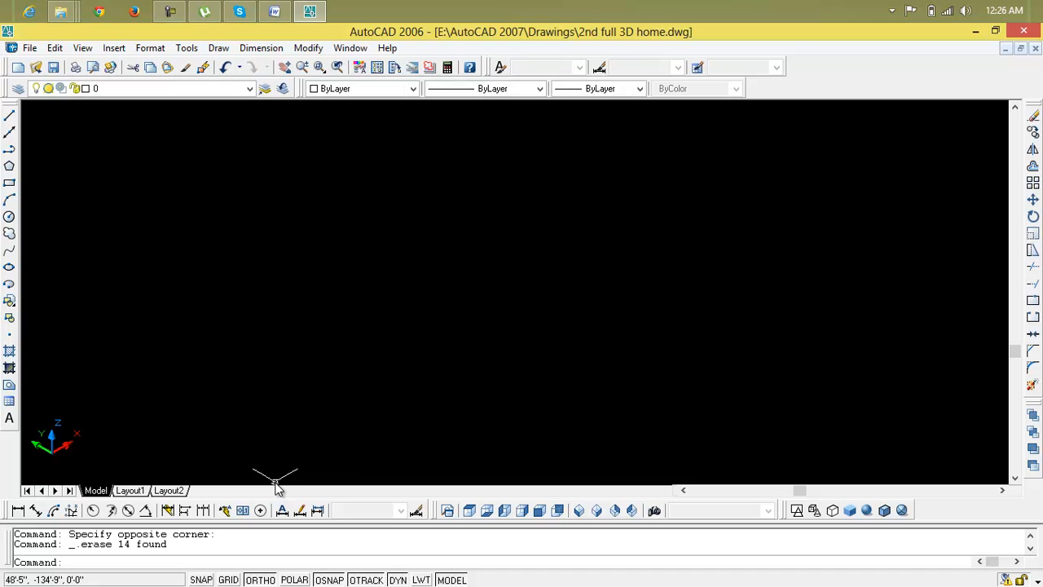
key(Escape)
key(Escape)
Draw a circle with a radius of 3'6" in the empty drawing area.
text(c)
key(Return)
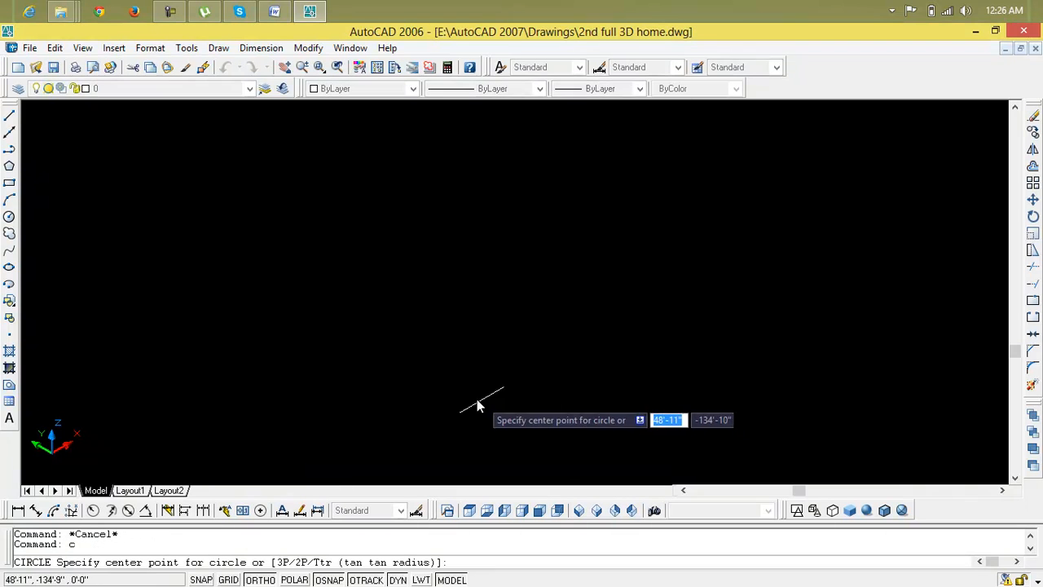
click(451, 373)
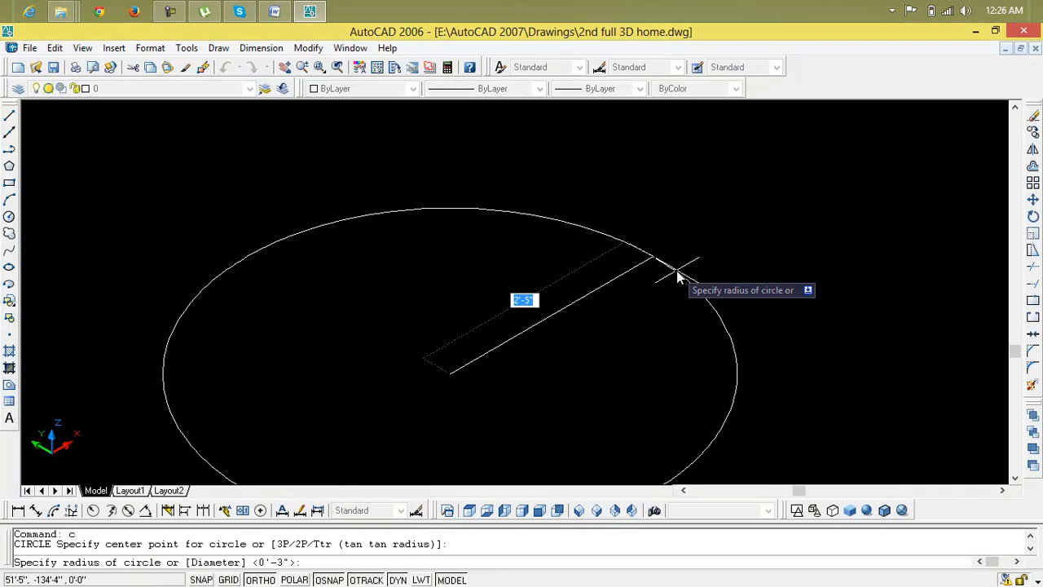
text(3)
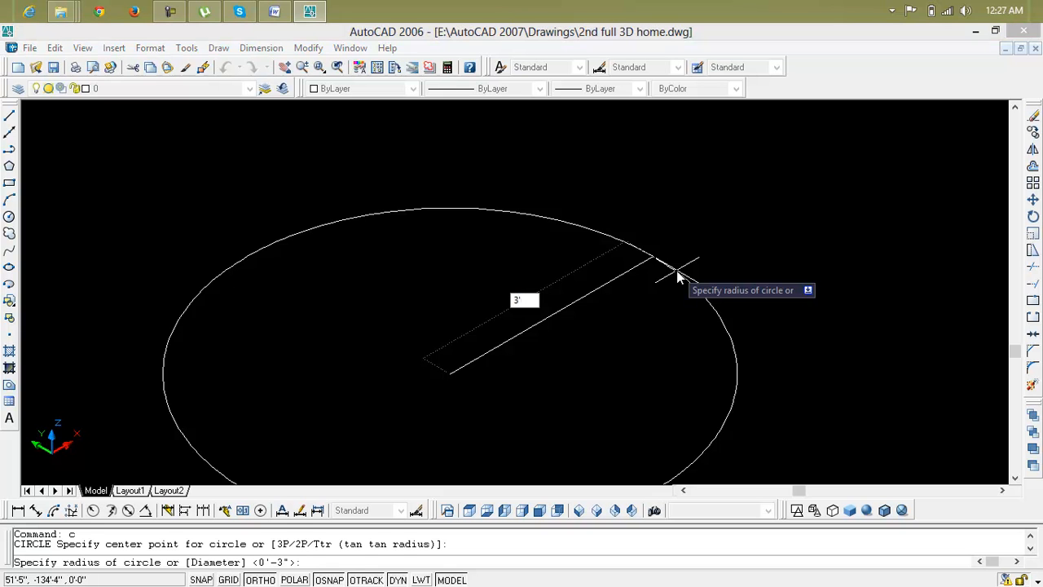
text('6)
key(Return)
scroll(676, 275, down, 4)
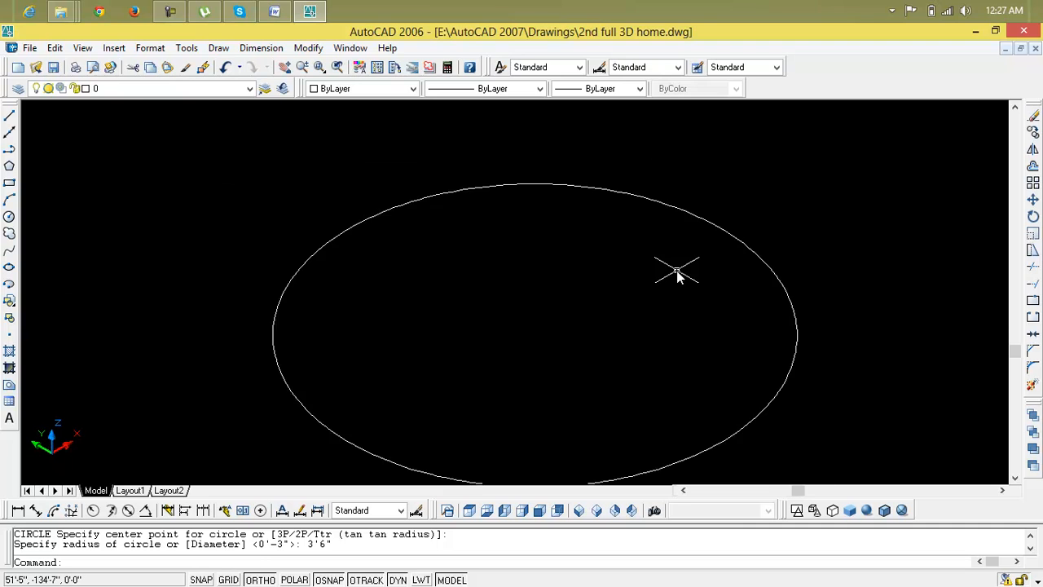
key(Escape)
key(Escape)
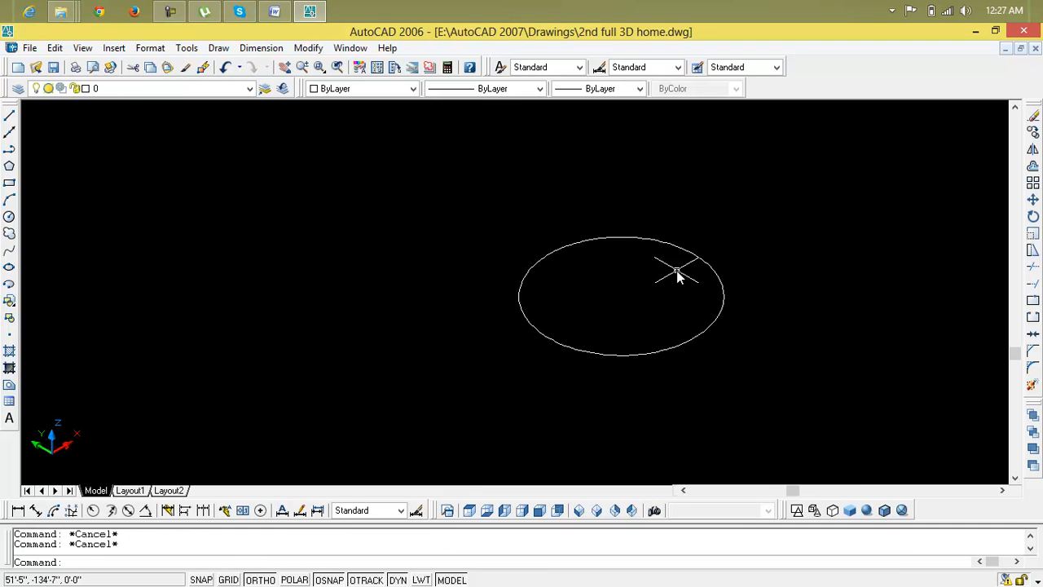
Draw a radius line from the circle's center to its edge.
text(l)
key(Return)
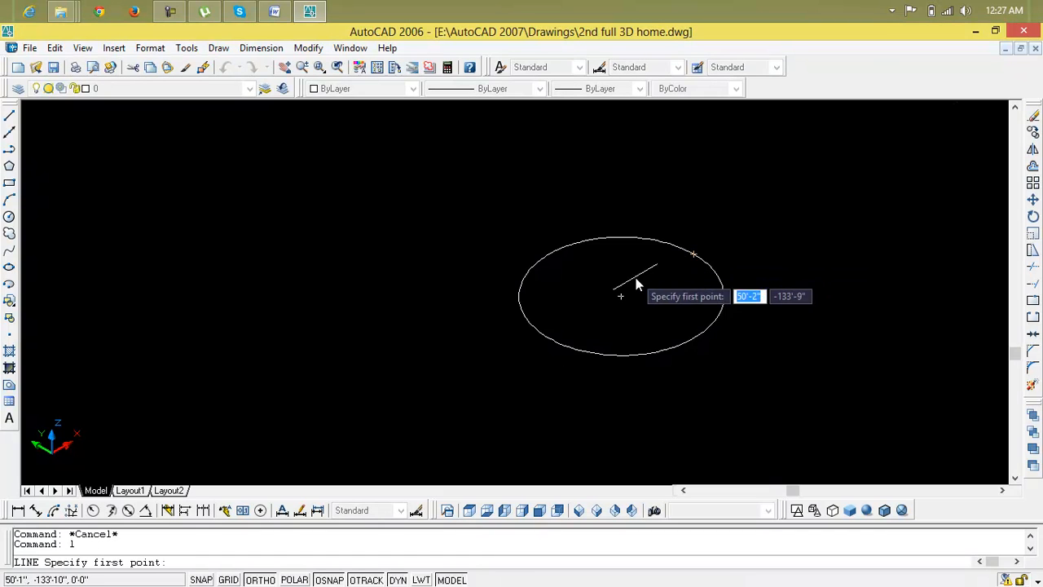
click(622, 300)
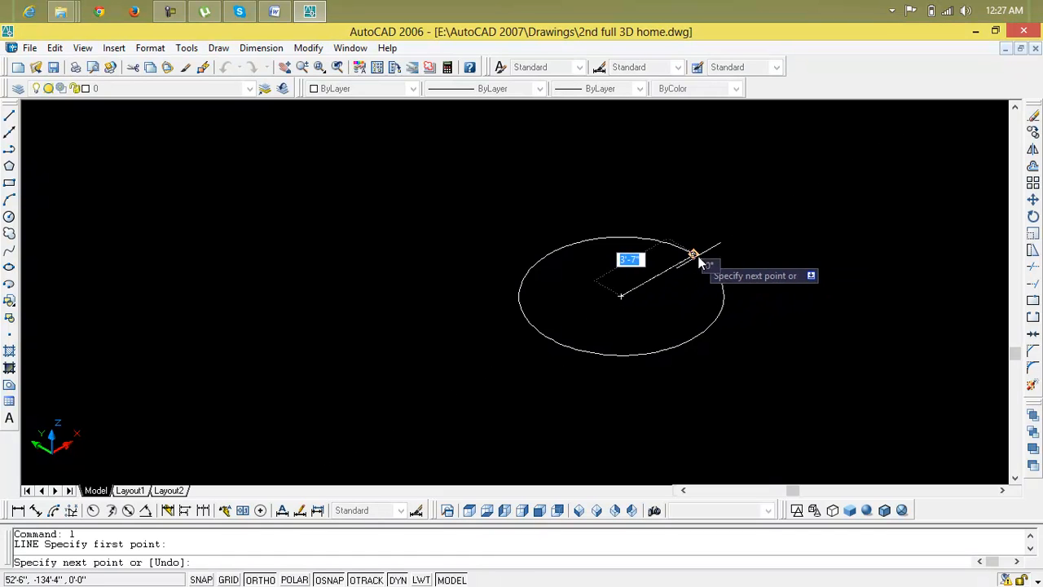
click(698, 261)
key(Return)
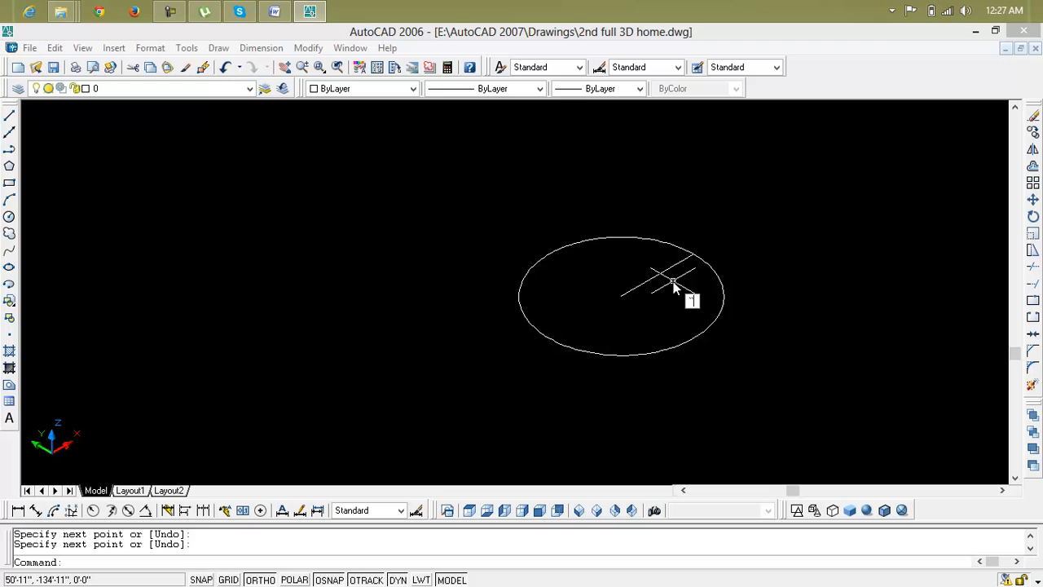
key(Escape)
key(Escape)
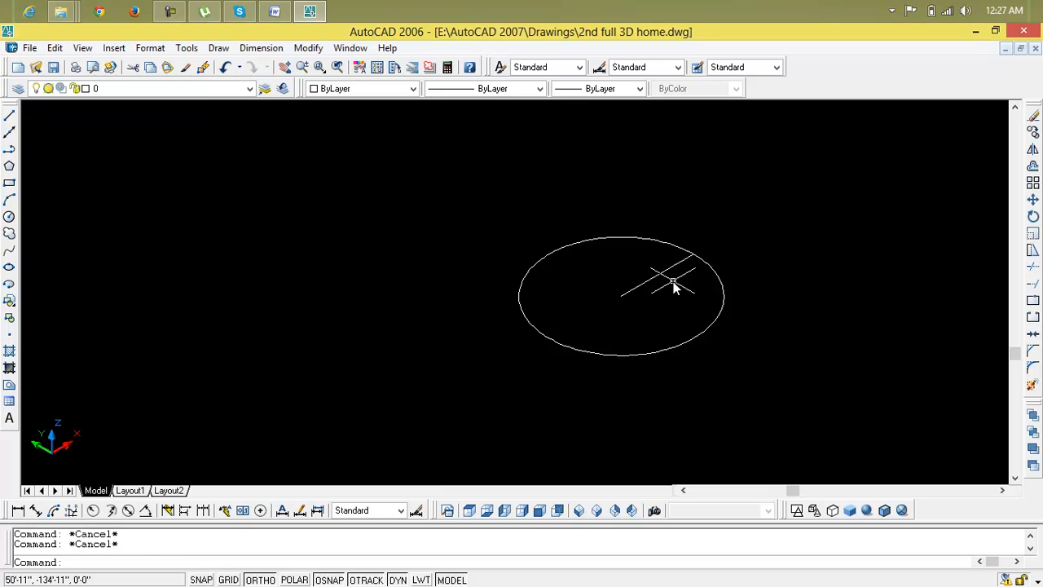
Create a polar array of the radius line with 12 items over 360 degrees around the circle's center.
text(ar)
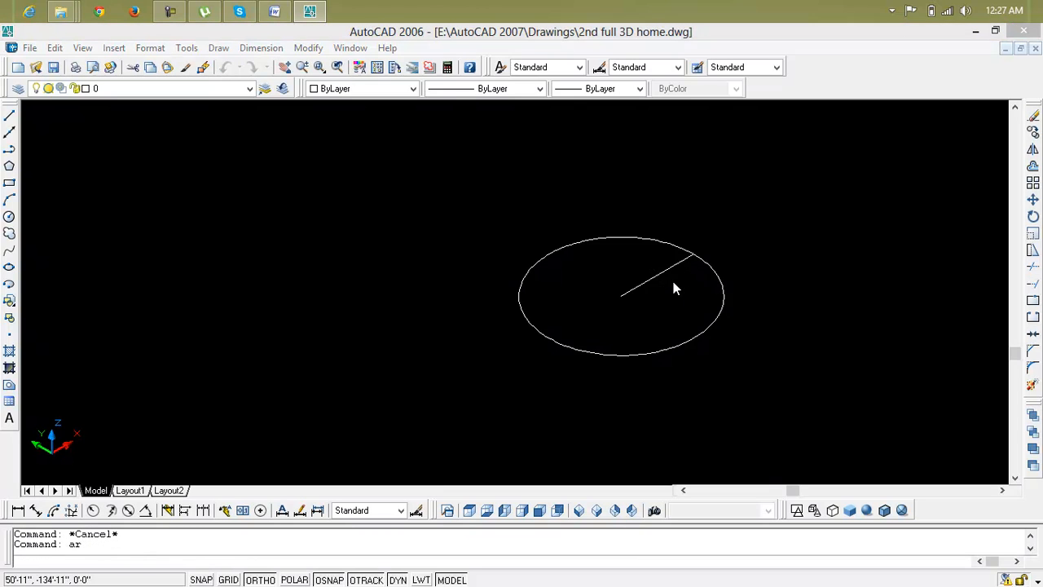
key(Return)
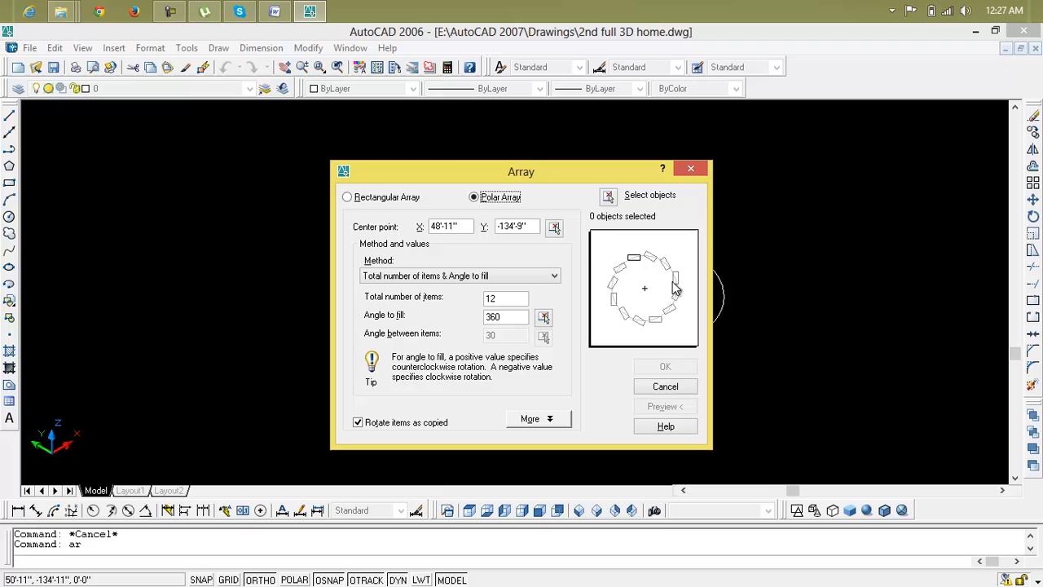
click(609, 197)
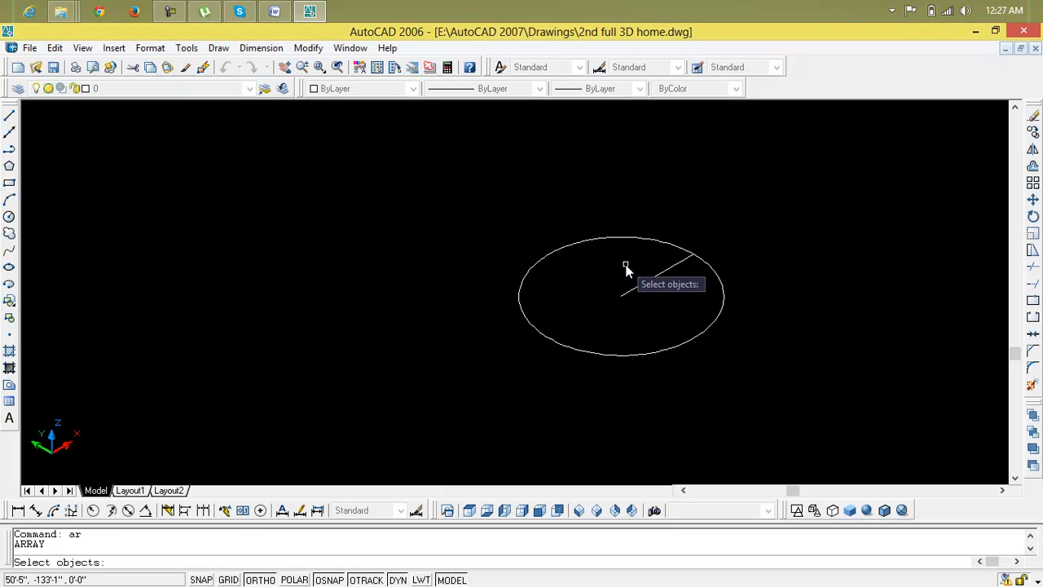
click(643, 293)
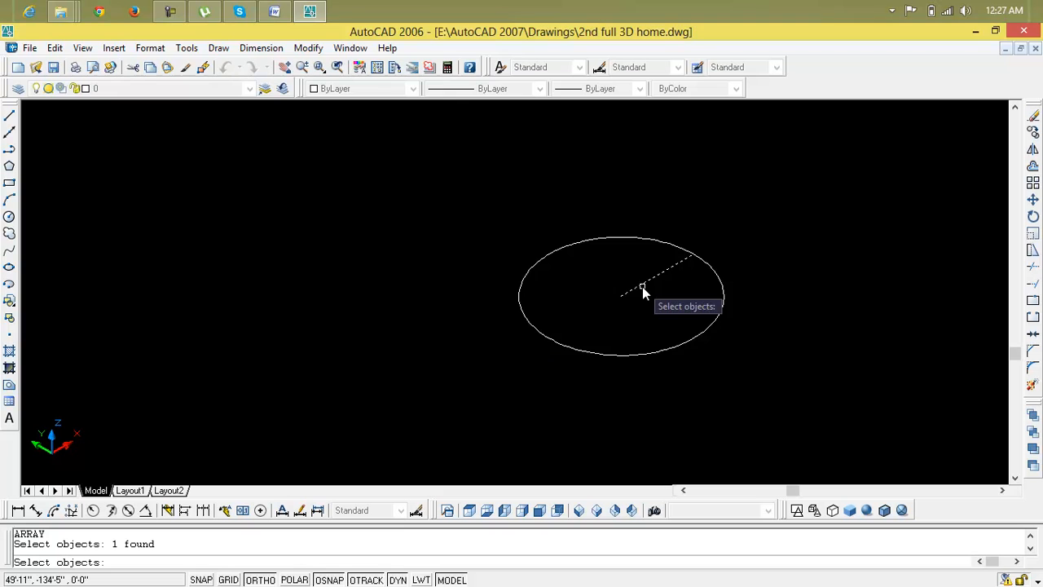
key(Return)
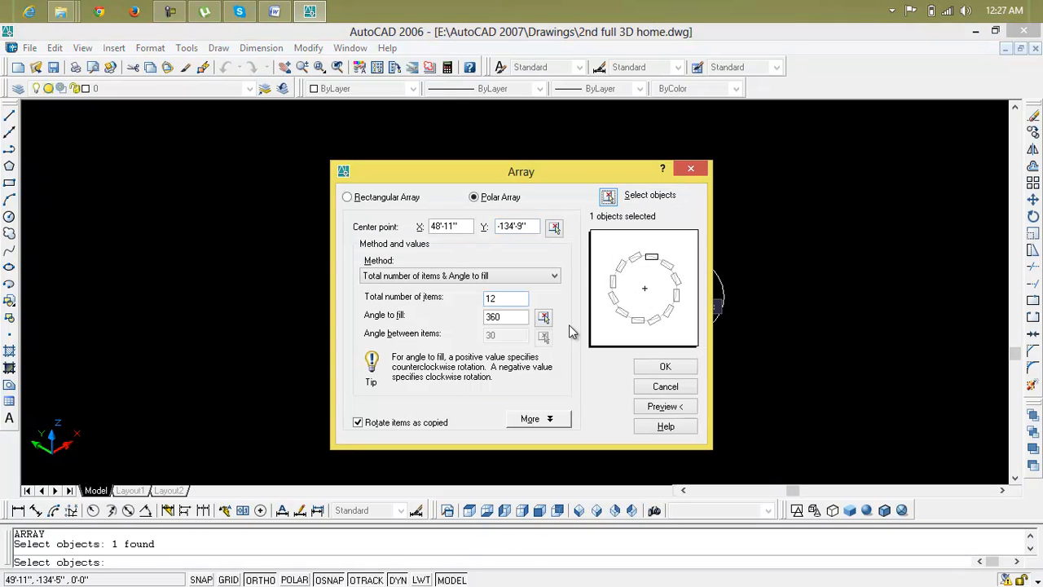
click(554, 227)
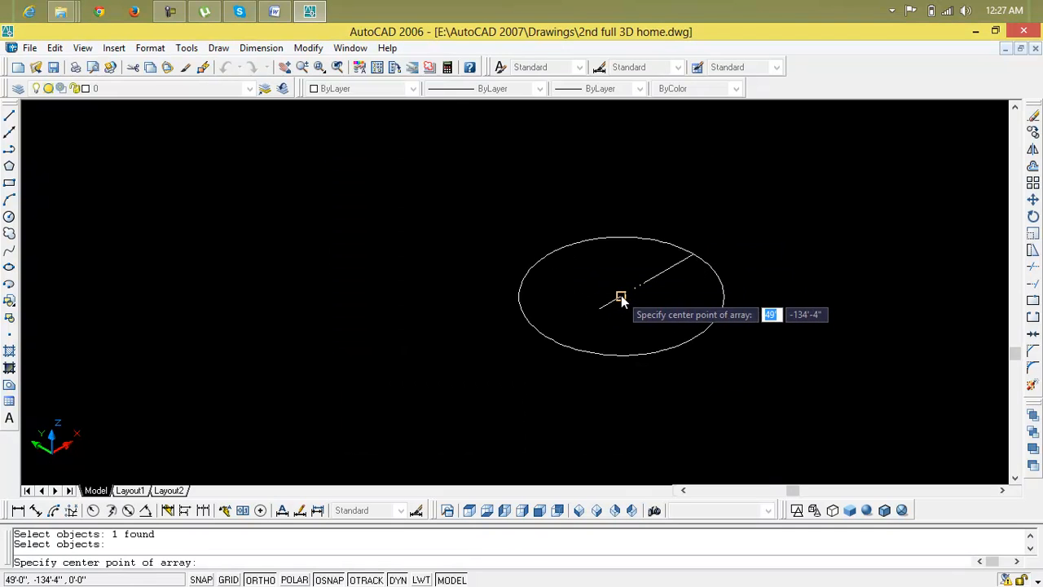
click(622, 296)
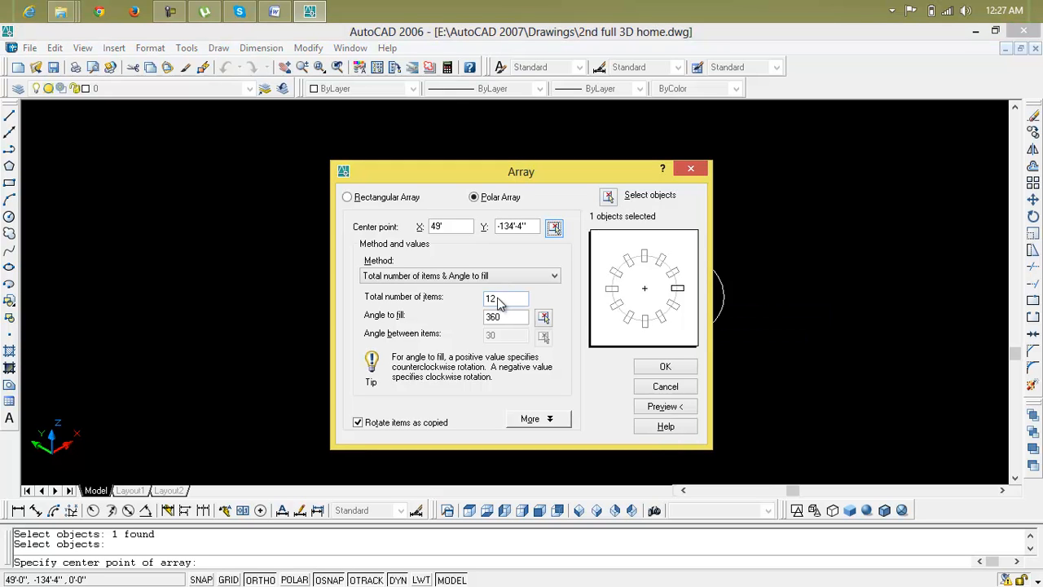
click(662, 368)
click(656, 398)
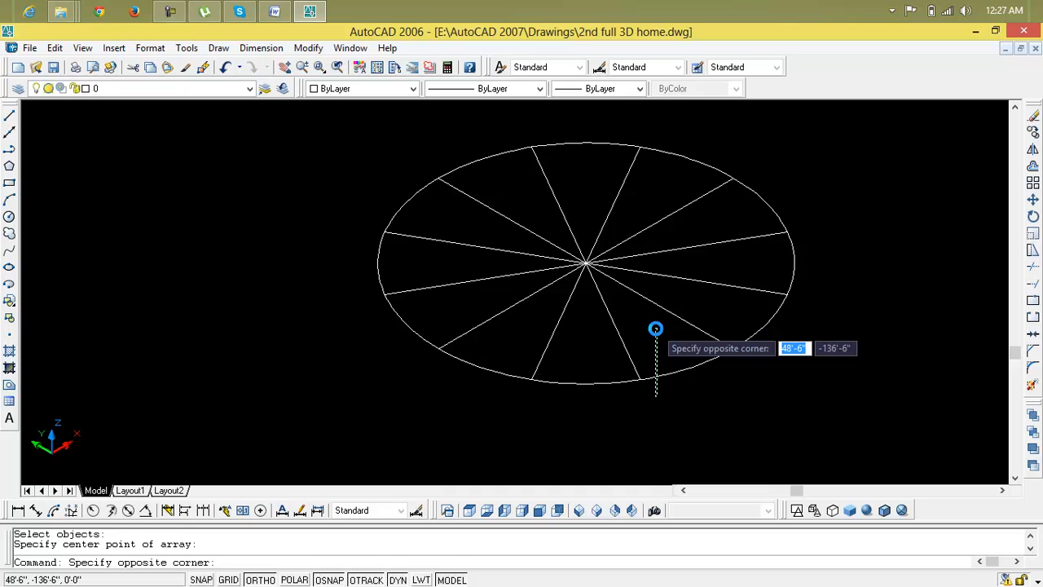
key(Escape)
key(Escape)
Draw an inner circle with a 3" radius centered where the spoke lines meet.
text(c)
key(Return)
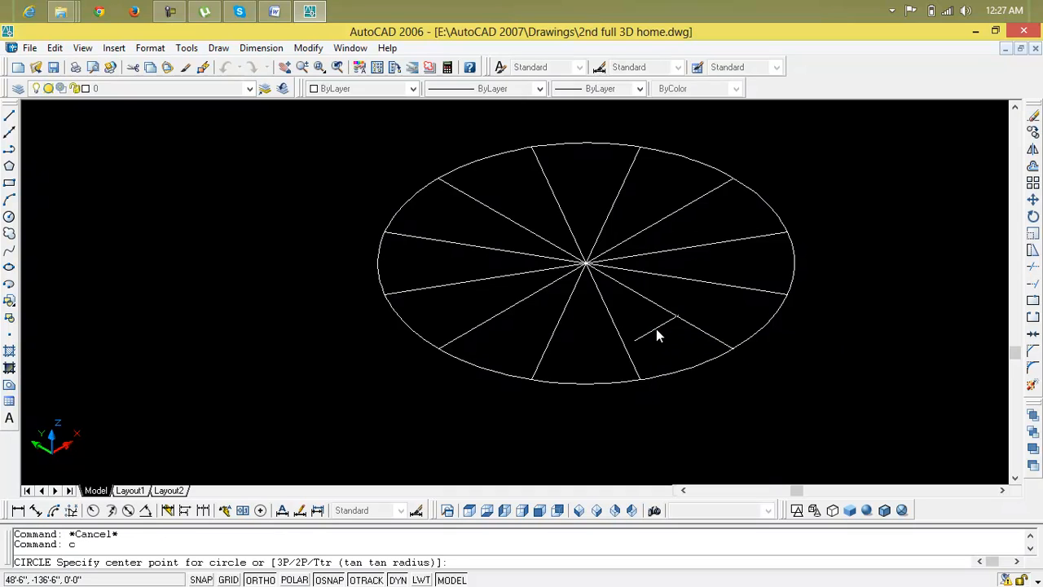
click(586, 262)
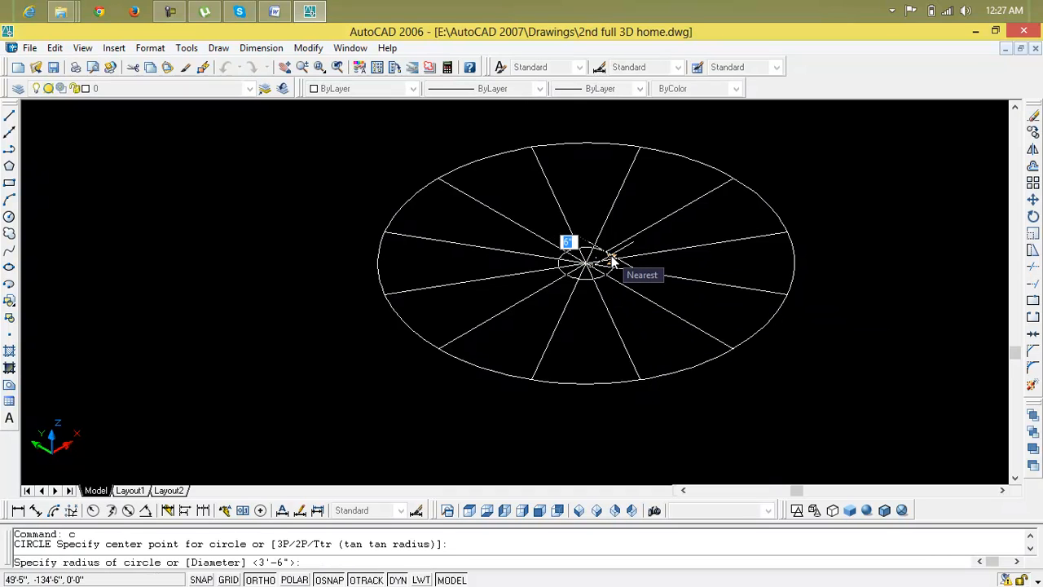
text(3)
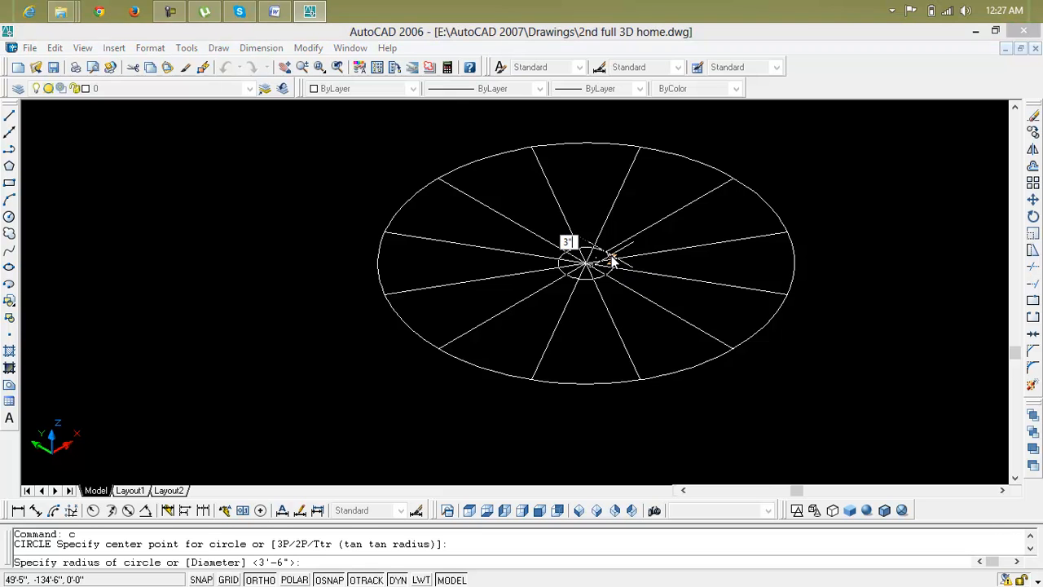
key(Return)
scroll(613, 259, up, 4)
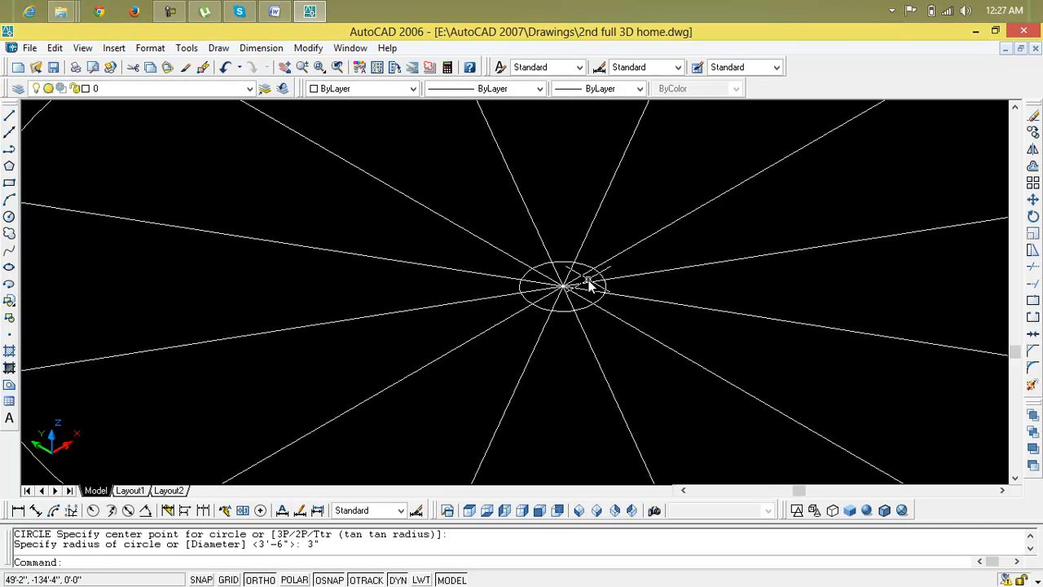
key(Escape)
key(Escape)
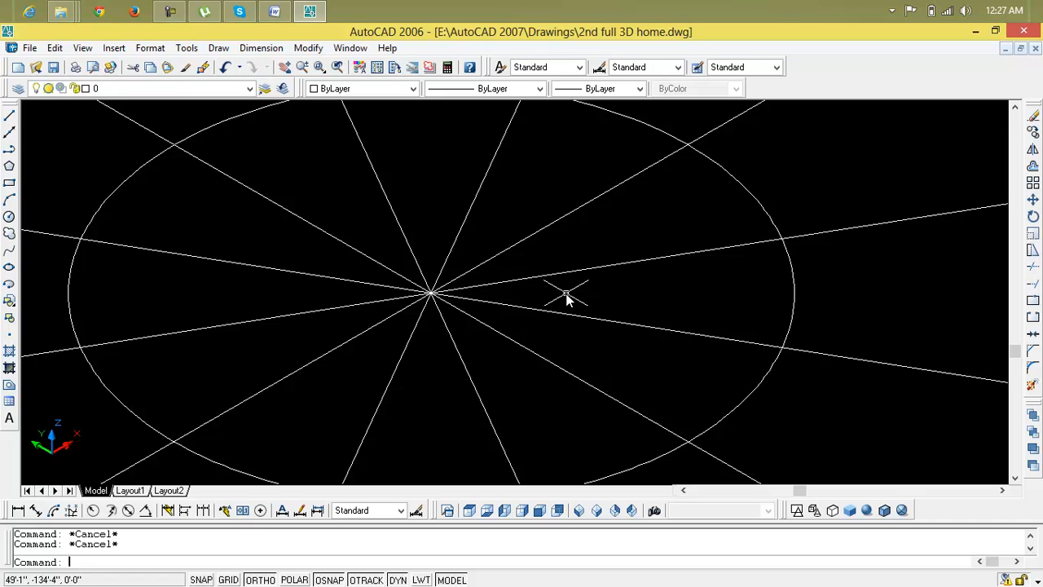
Trim away all spoke line portions inside the small inner circle, using every object as a cutting edge.
text(tr)
key(Return)
key(Return)
click(573, 260)
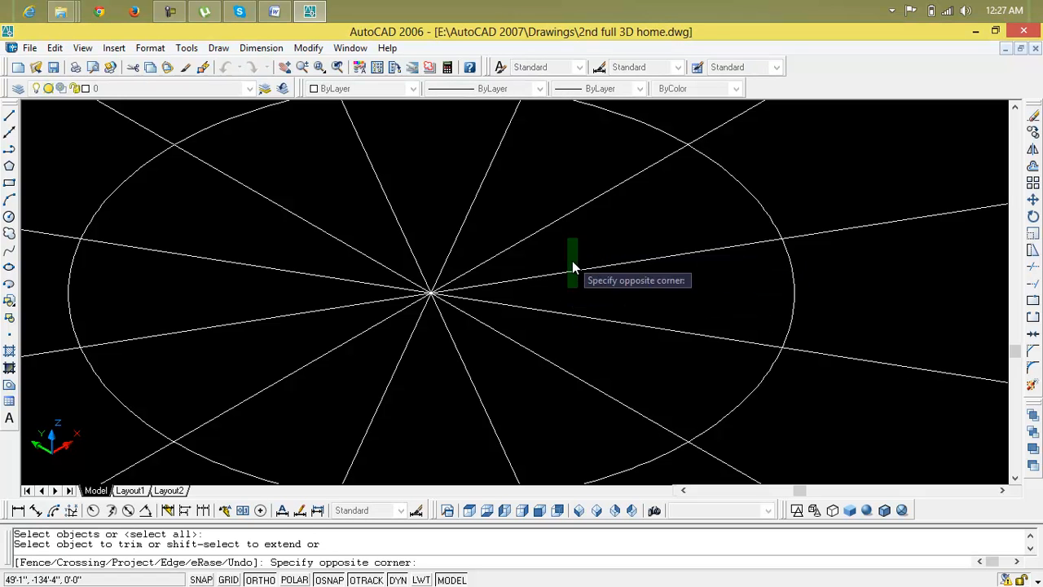
click(580, 237)
click(351, 304)
click(362, 140)
click(374, 134)
click(300, 327)
click(523, 300)
click(396, 389)
click(499, 272)
click(461, 200)
scroll(494, 231, down, 5)
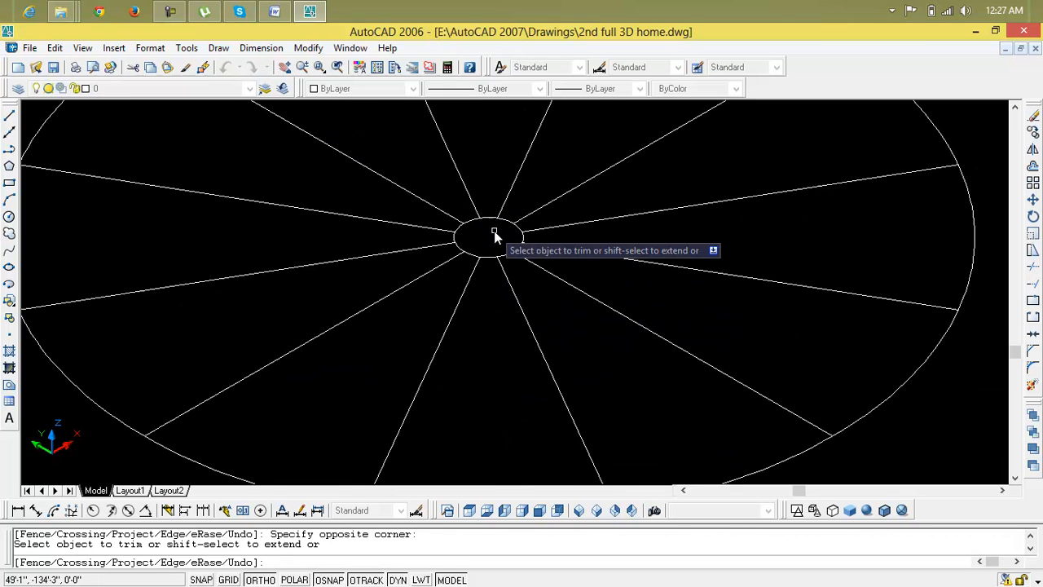
key(Escape)
key(Escape)
scroll(494, 231, down, 3)
middle_drag(494, 231, 506, 272)
scroll(506, 272, up, 2)
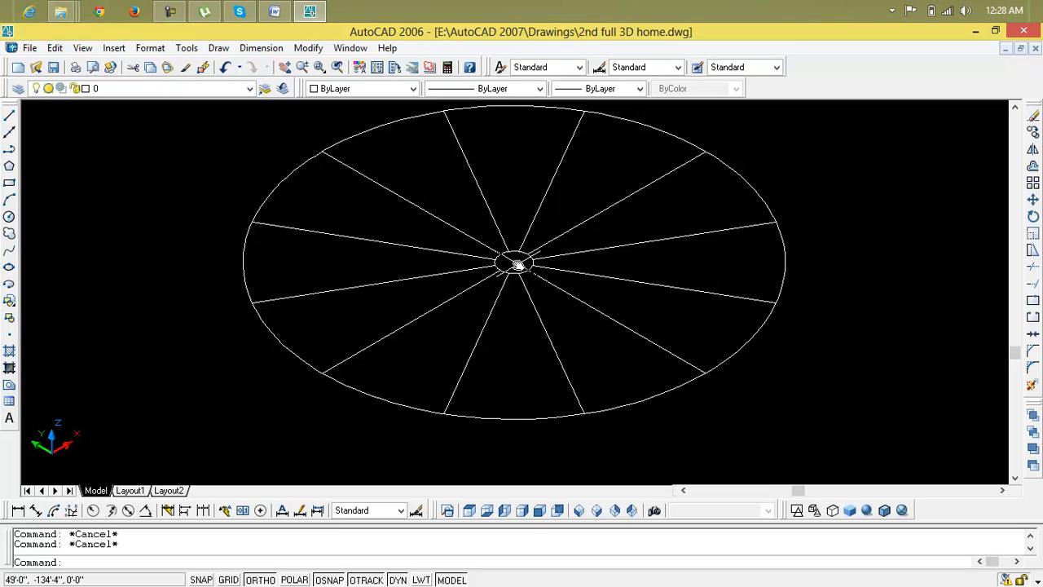
text(ext)
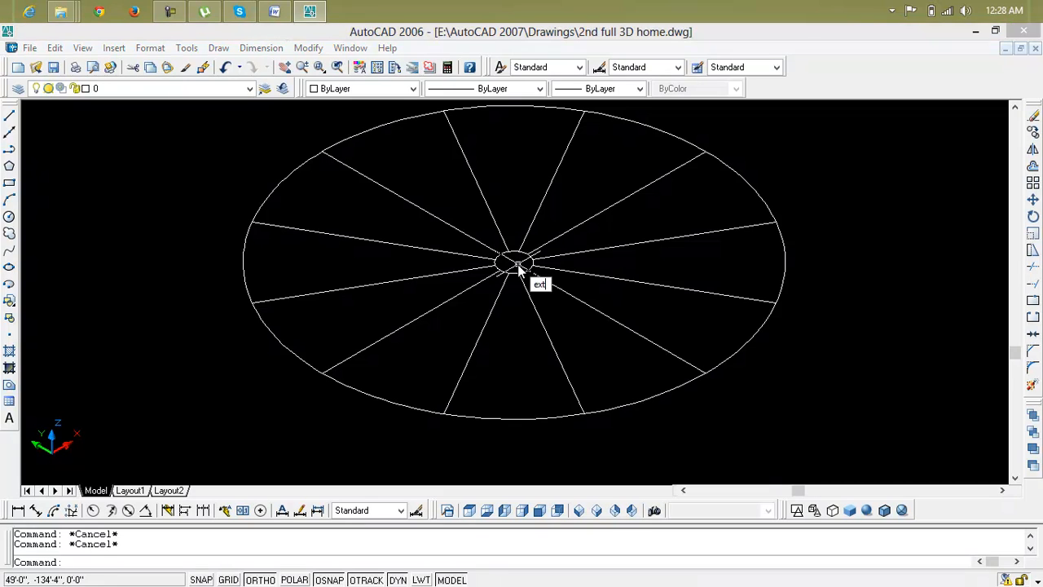
key(Return)
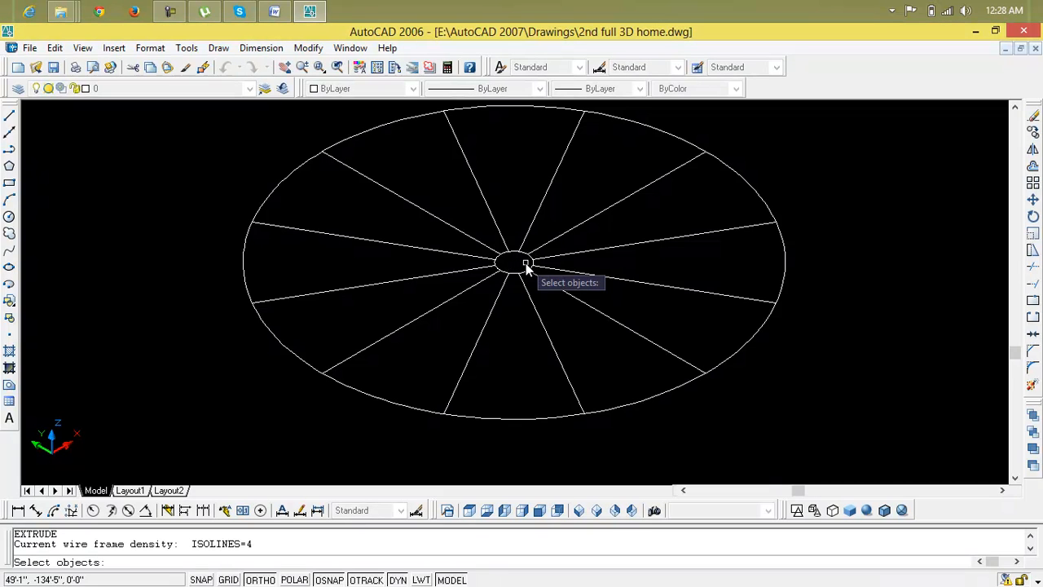
click(525, 272)
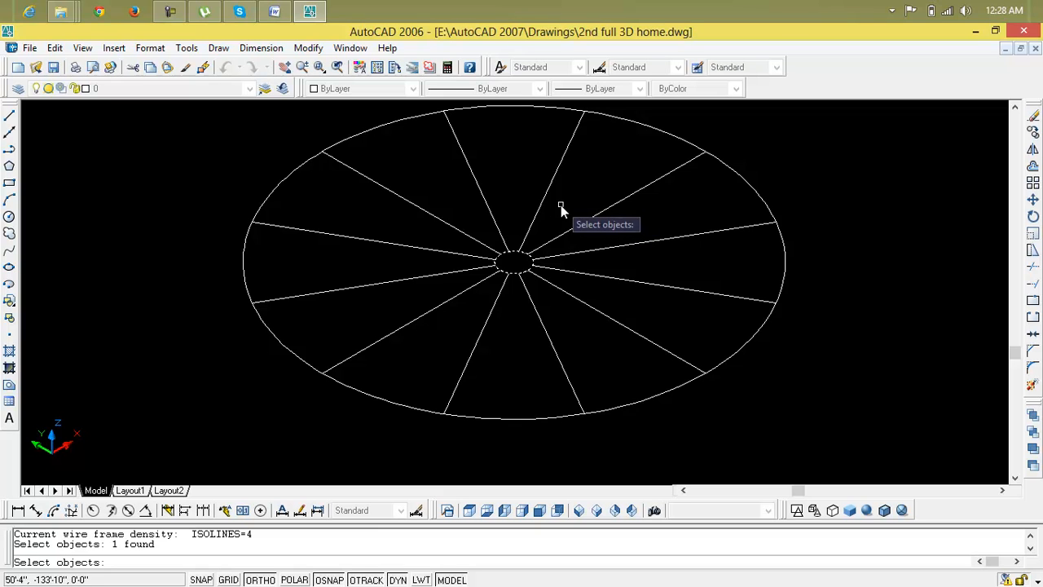
text(12')
key(Return)
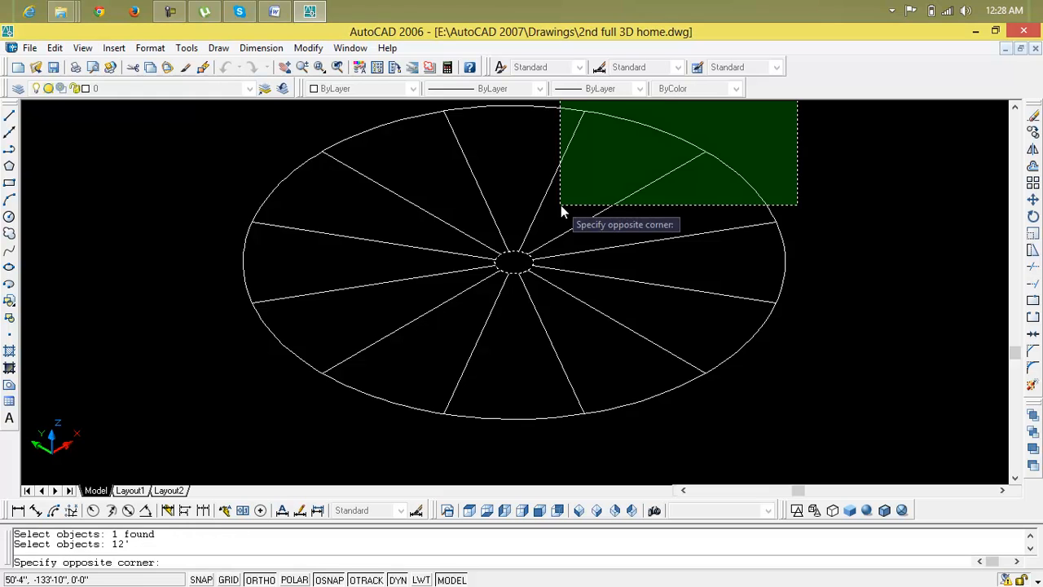
click(561, 210)
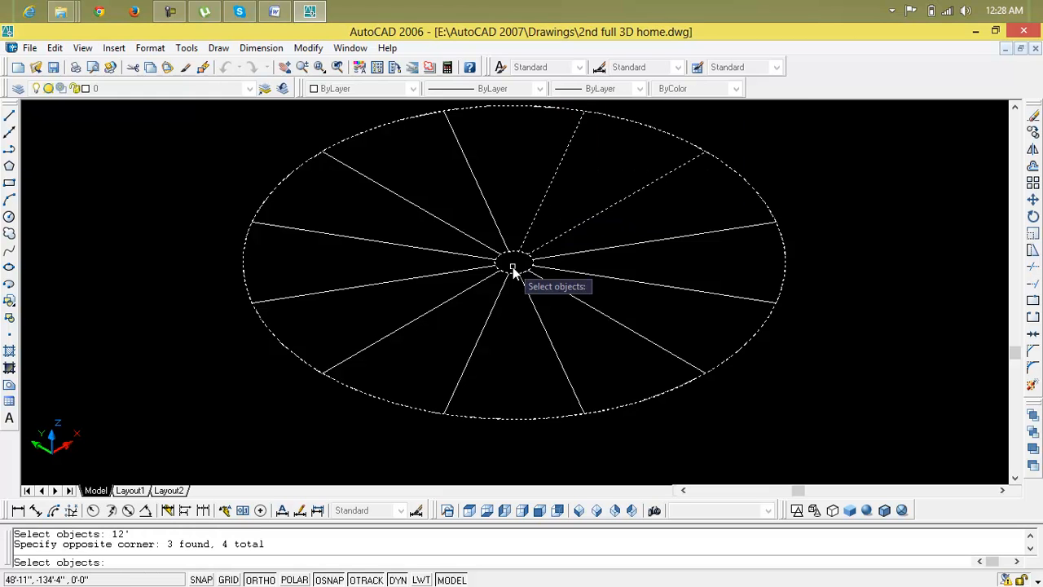
key(Escape)
key(Escape)
Extrude the small inner circle to a height of 12' with a taper angle of 0.
text(e)
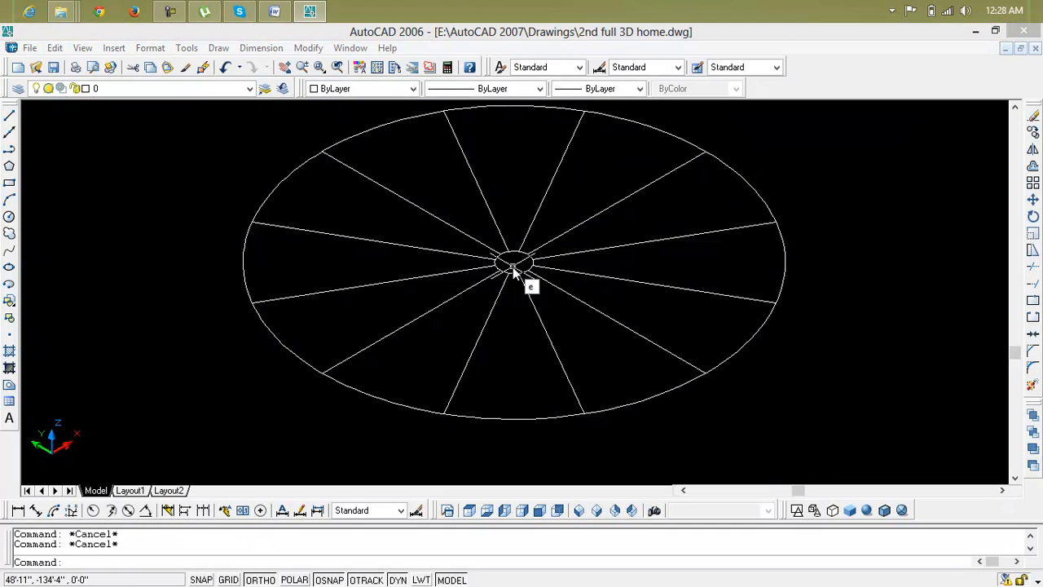
text(xt)
key(Return)
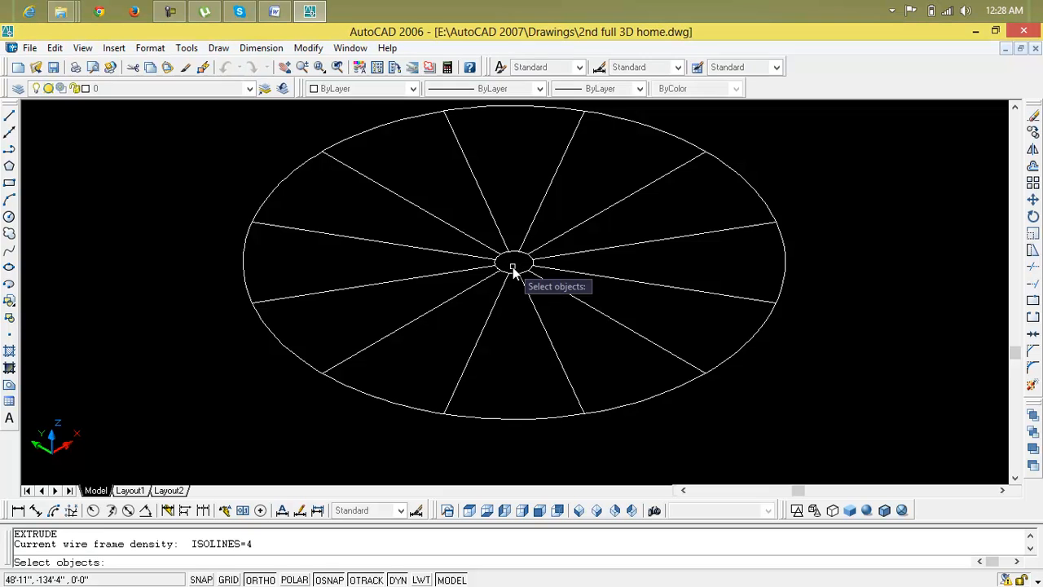
click(517, 277)
click(515, 274)
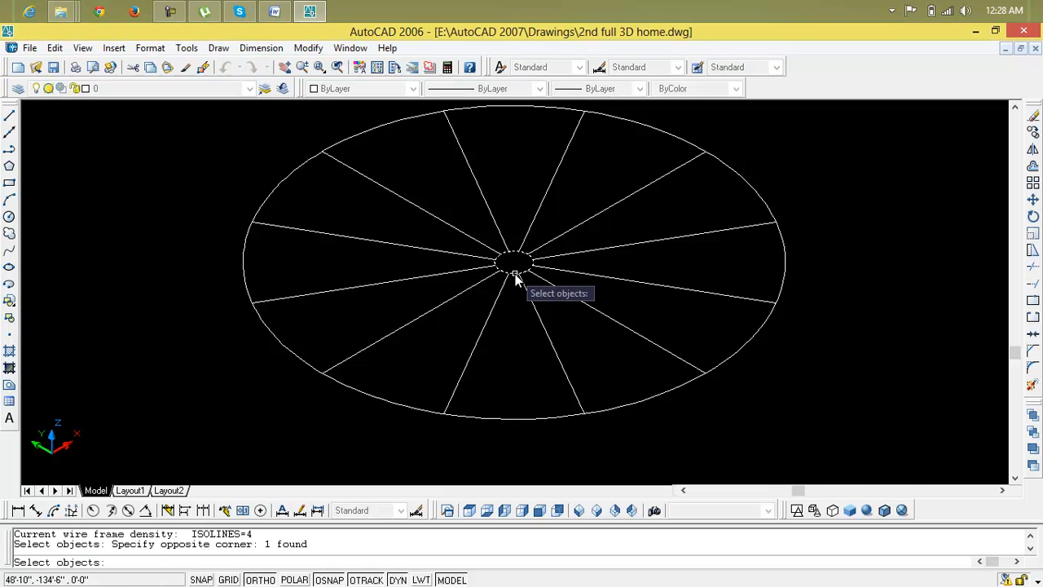
key(Return)
text(12)
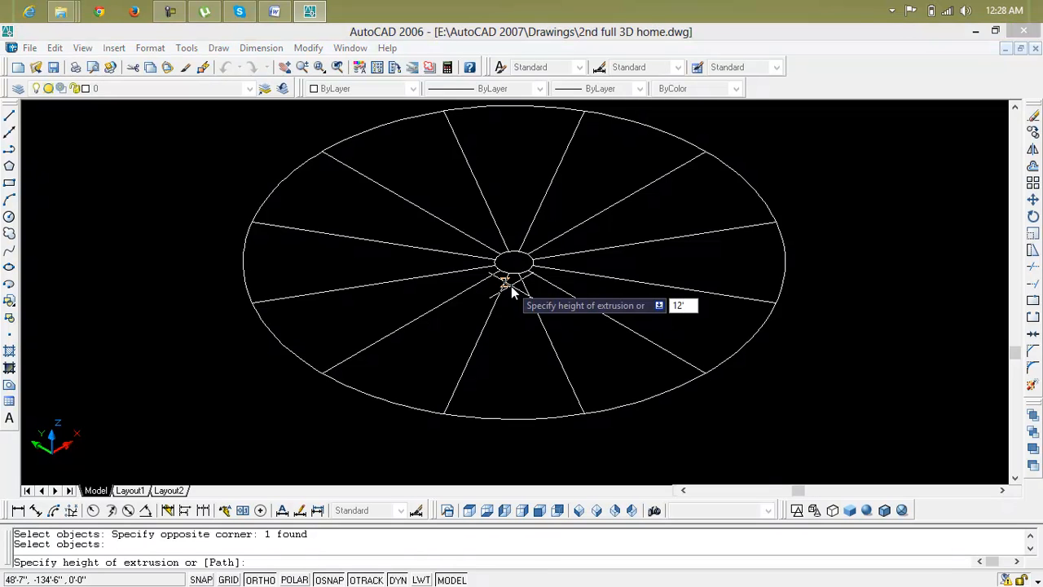
key(Return)
key(Return)
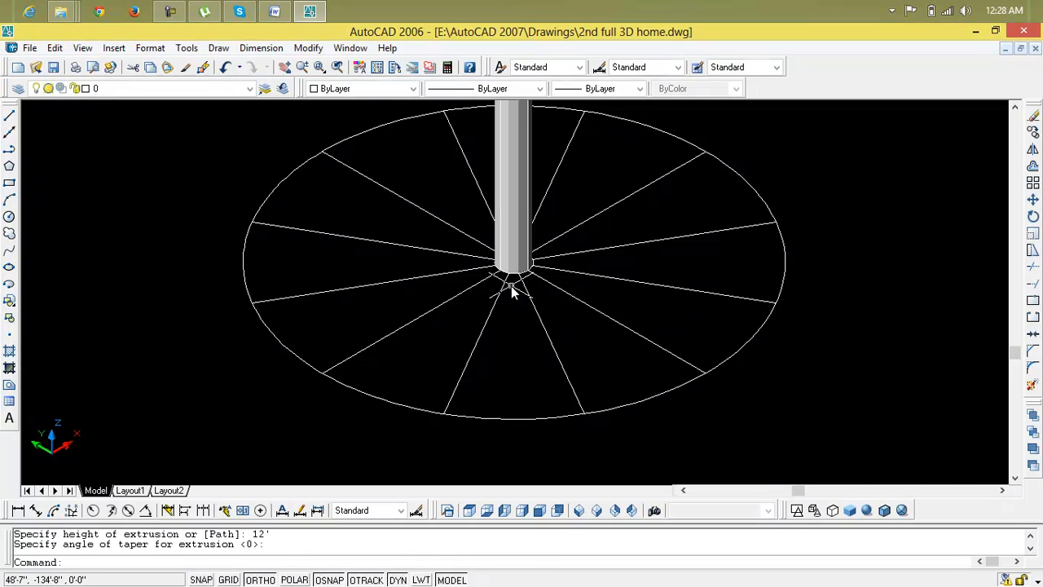
scroll(512, 291, down, 3)
scroll(511, 292, down, 2)
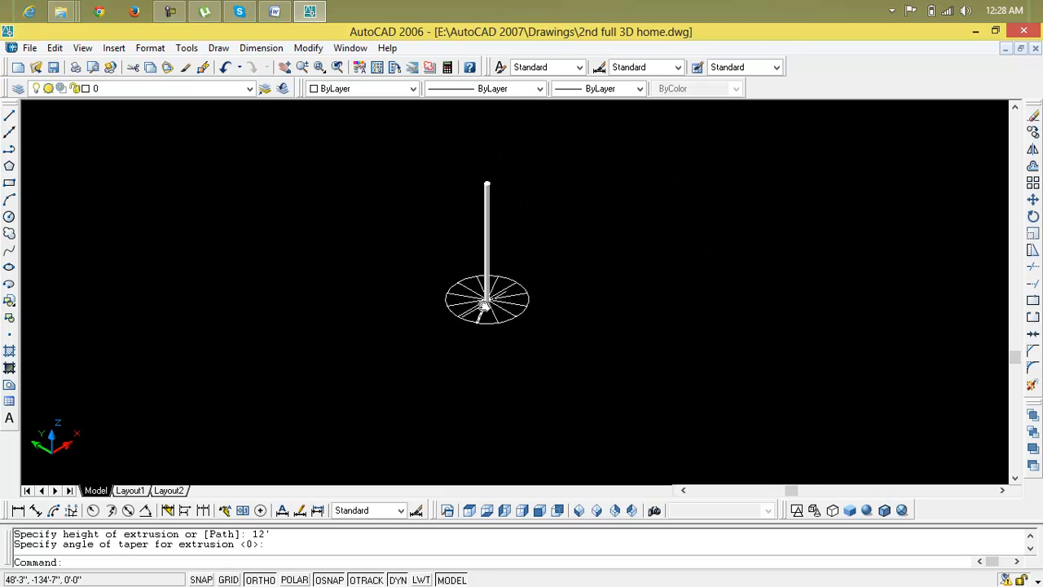
scroll(483, 304, up, 6)
key(Escape)
key(Escape)
scroll(497, 314, up, 5)
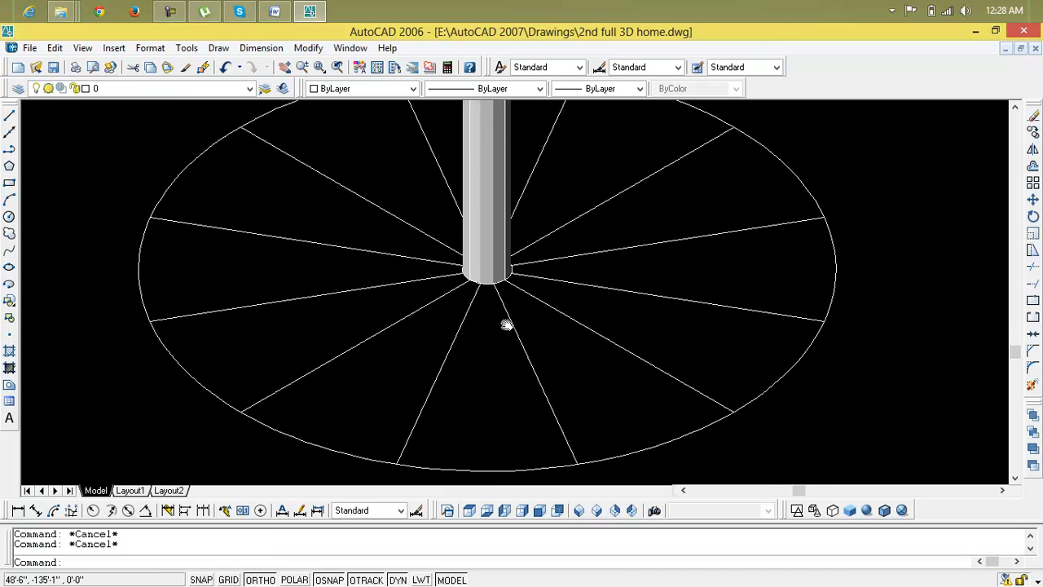
scroll(463, 333, down, 2)
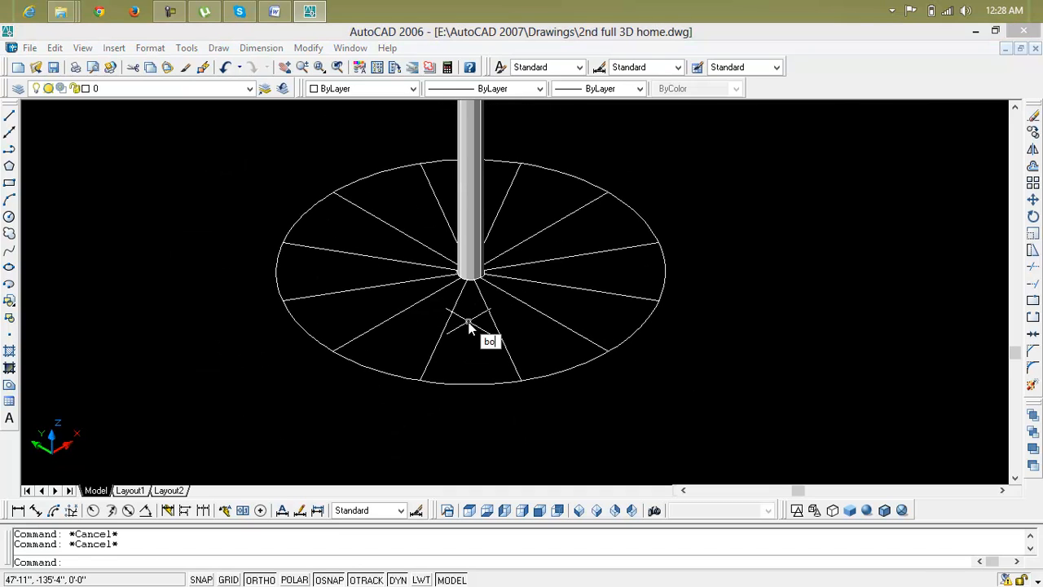
key(Return)
click(111, 123)
click(373, 291)
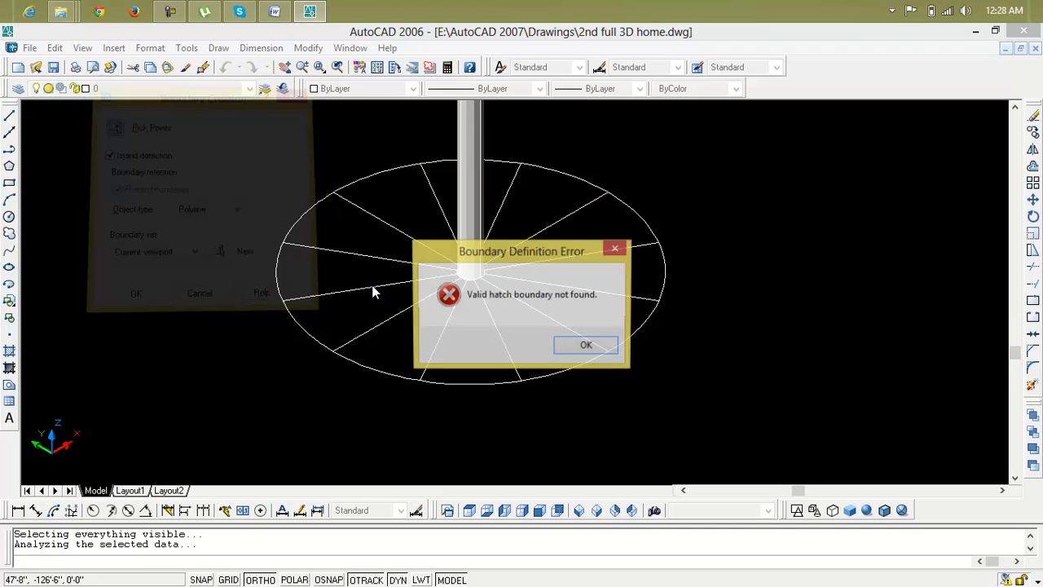
click(587, 344)
key(Escape)
key(Escape)
key(Escape)
Create closed polyline boundaries in all twelve wedge areas between the spokes and the outer circle.
text(bo)
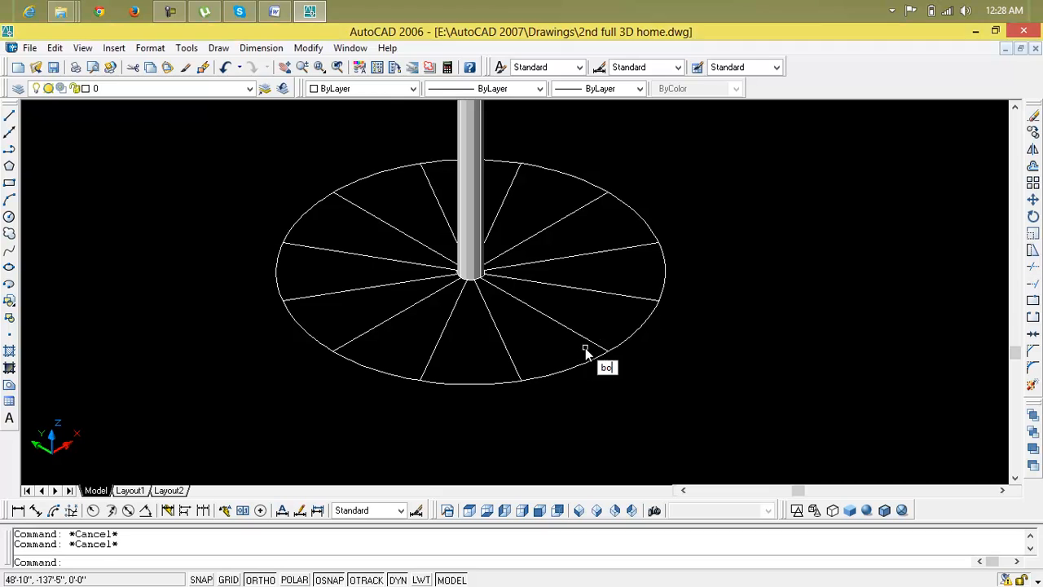
key(Return)
click(114, 129)
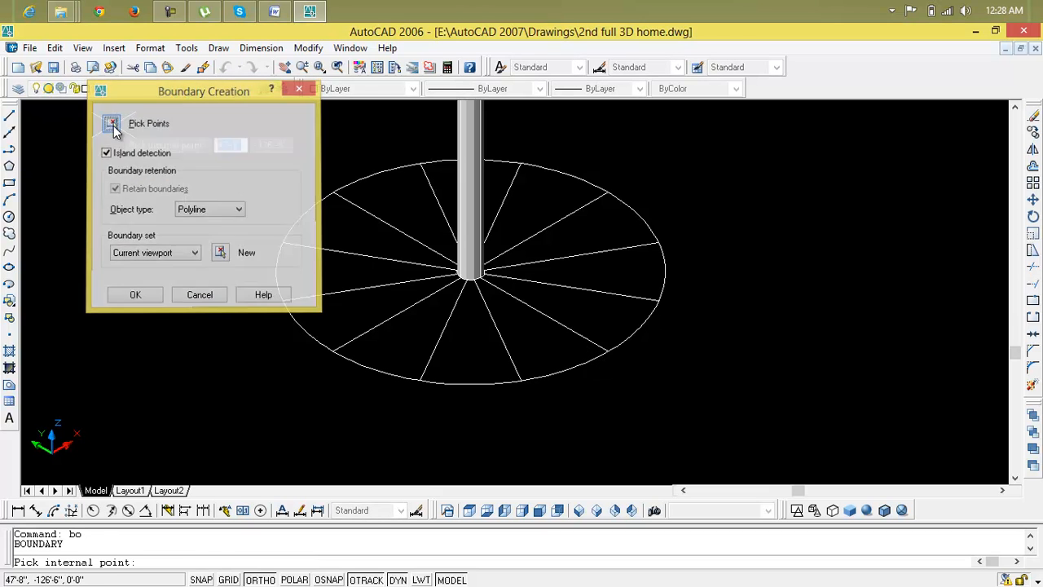
click(498, 339)
click(528, 332)
click(568, 303)
click(587, 271)
click(590, 231)
click(559, 208)
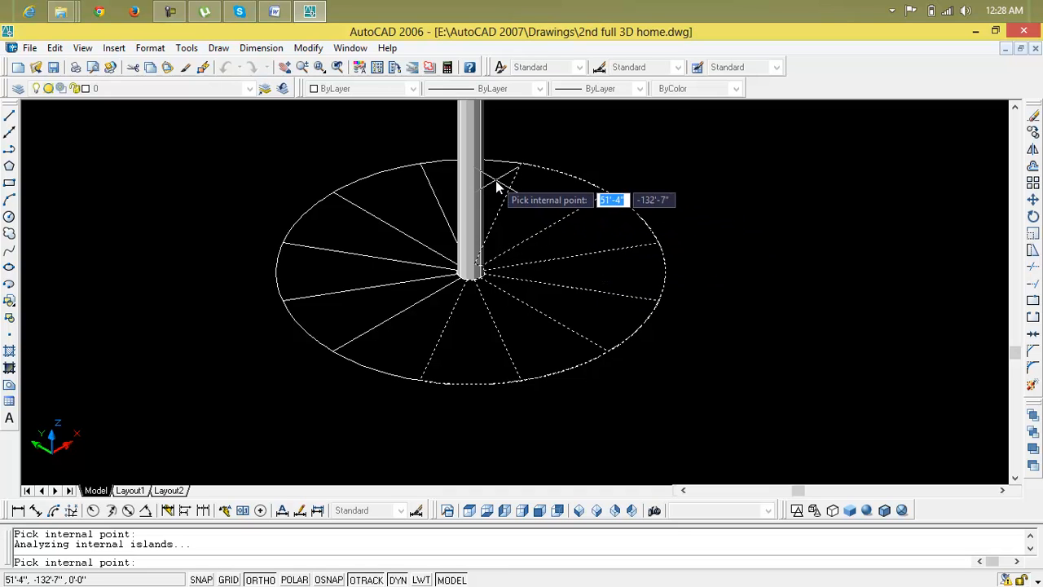
click(396, 198)
click(342, 236)
click(315, 277)
click(359, 316)
click(429, 348)
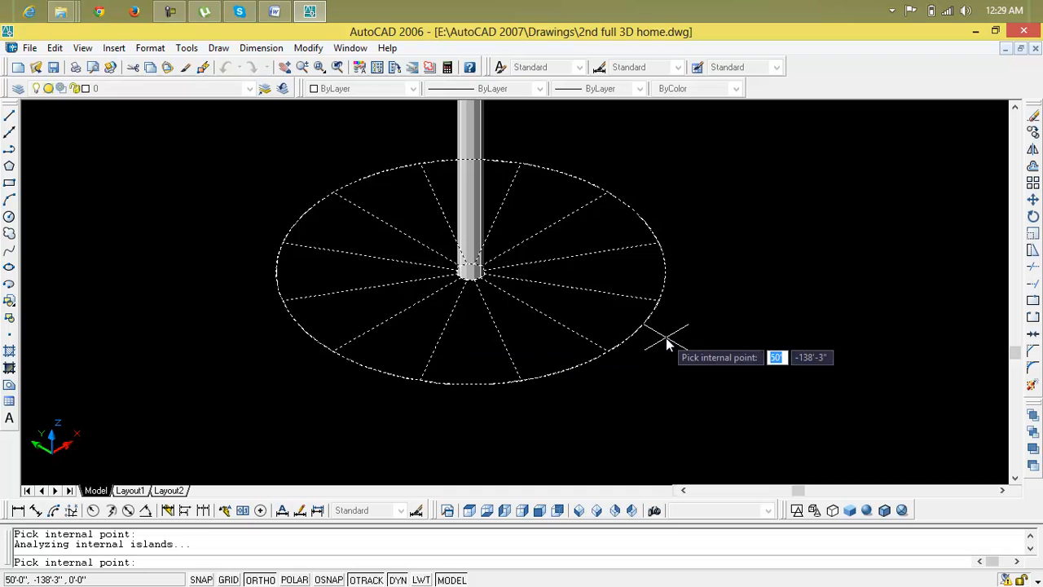
key(Return)
Extrude the twelve wedge boundaries together with the outer circle to a height of 1' with the default taper angle of 0.
scroll(481, 334, down, 2)
middle_drag(481, 333, 428, 348)
text(ext)
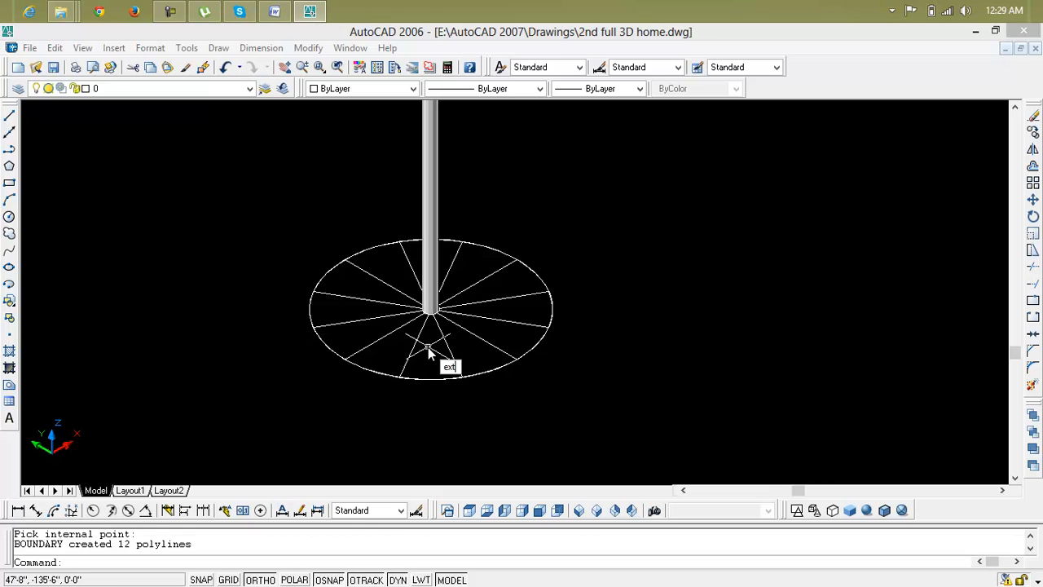
key(Return)
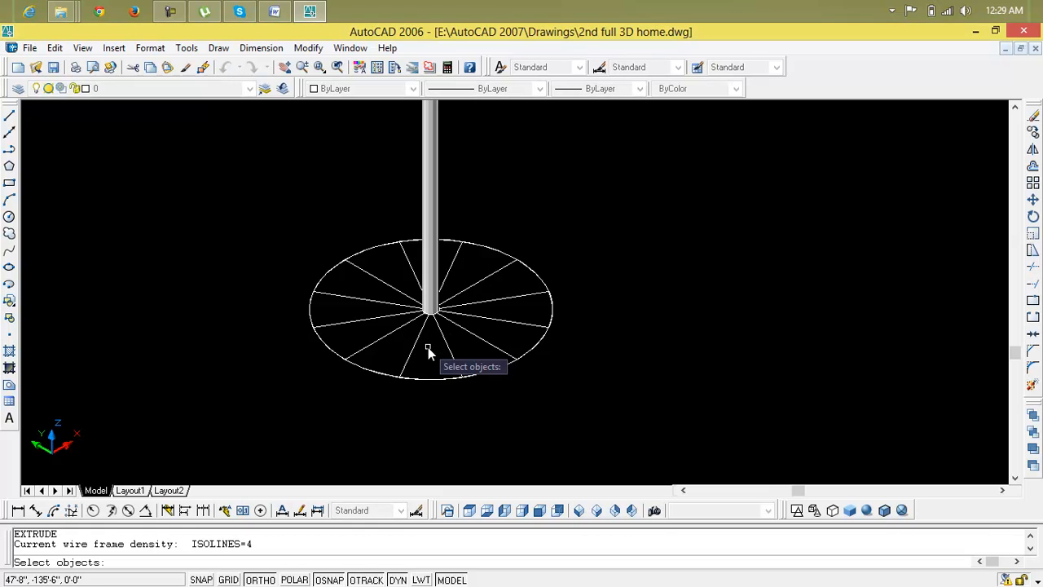
text(1')
key(Return)
key(Return)
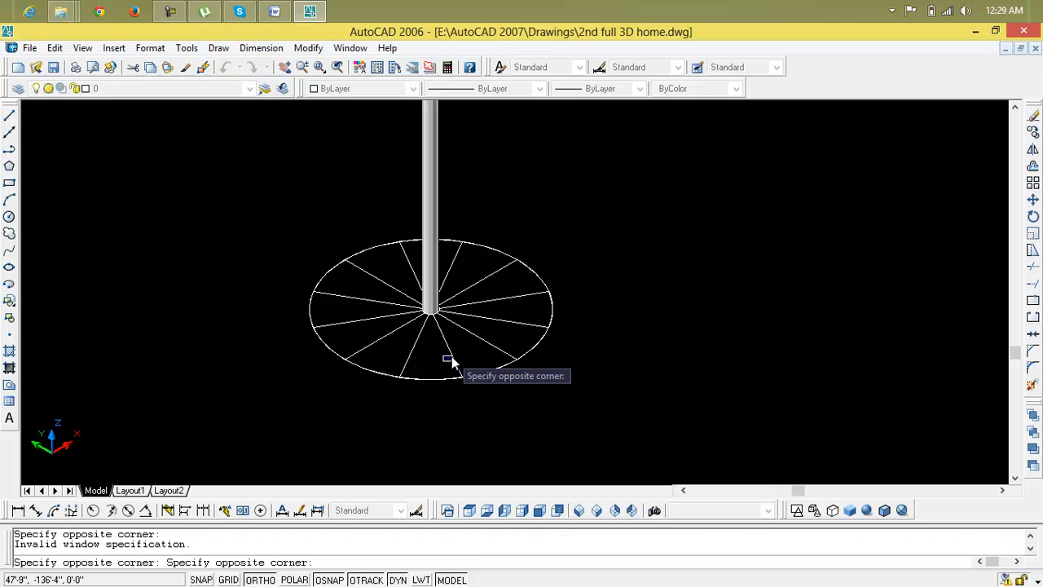
click(459, 361)
click(462, 353)
click(440, 390)
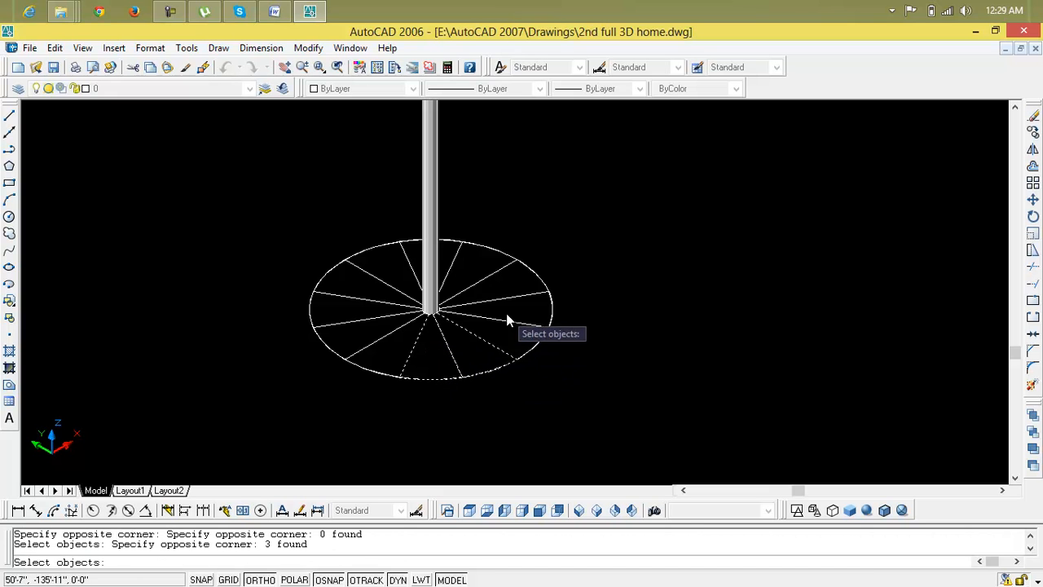
click(497, 210)
click(499, 326)
click(574, 233)
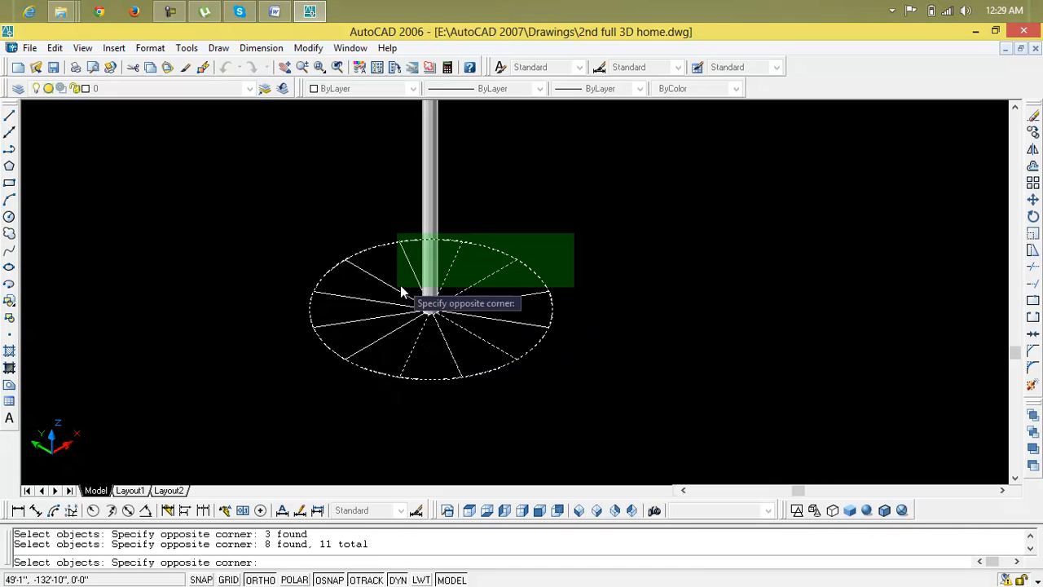
click(295, 395)
key(Return)
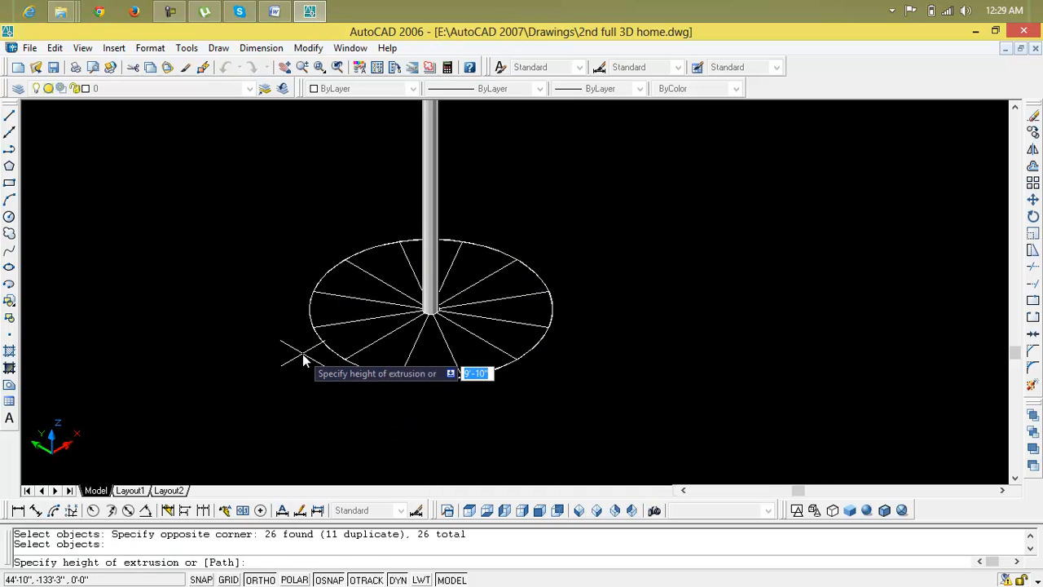
text(1')
key(Return)
key(Return)
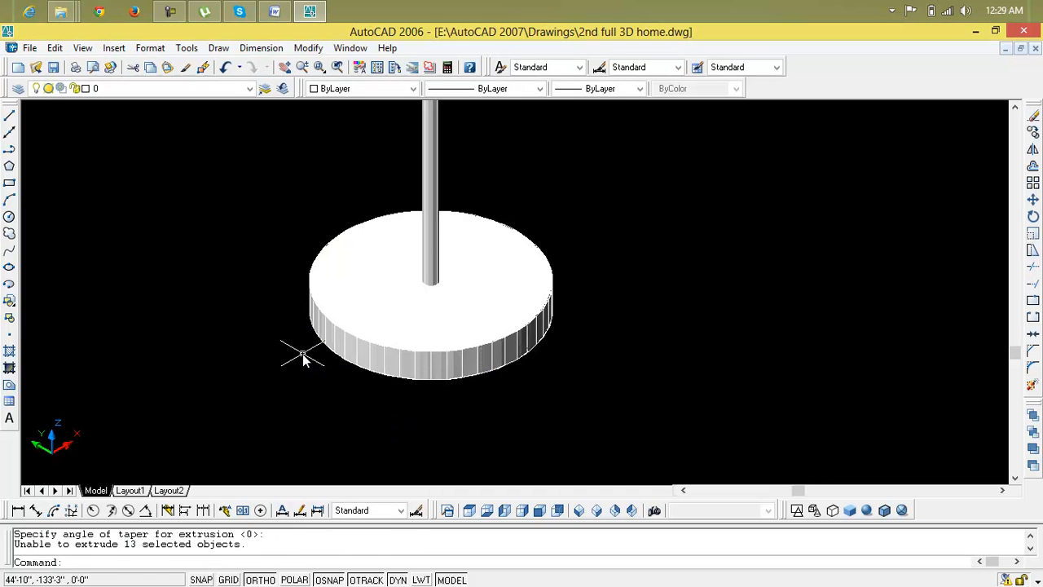
key(Escape)
key(Escape)
scroll(306, 357, down, 5)
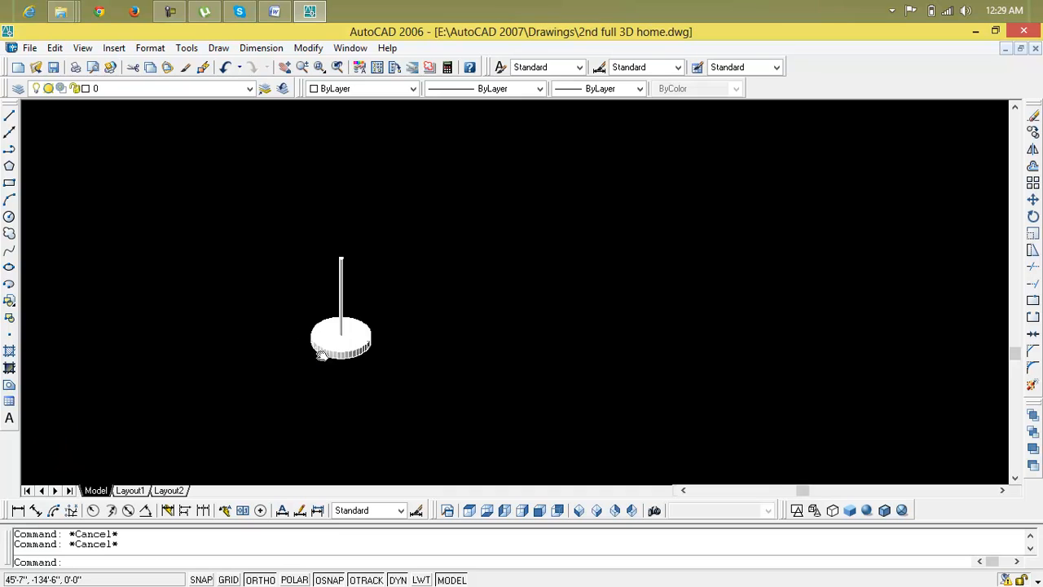
scroll(383, 355, up, 7)
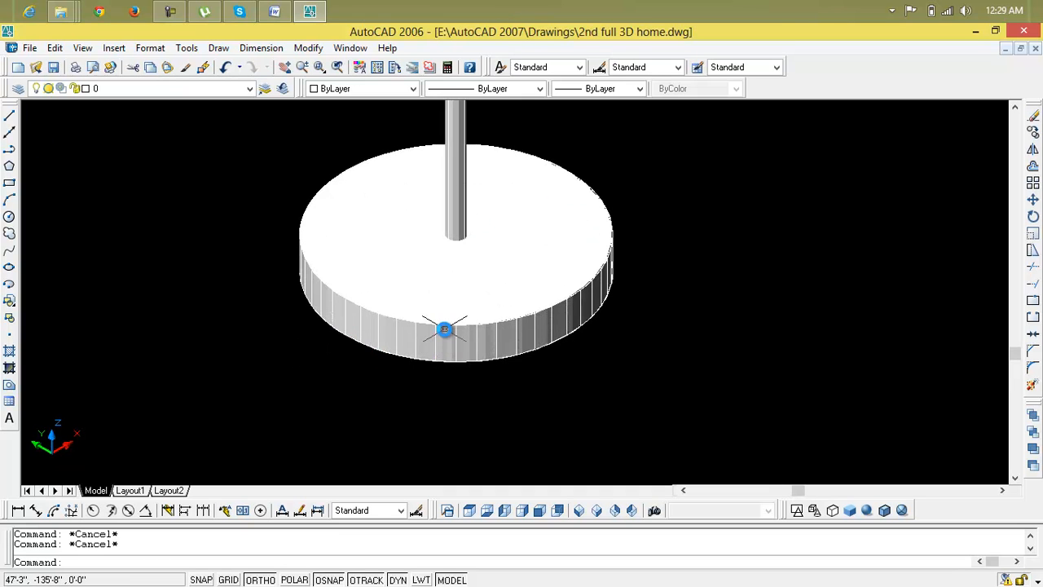
text(m)
key(Return)
click(448, 361)
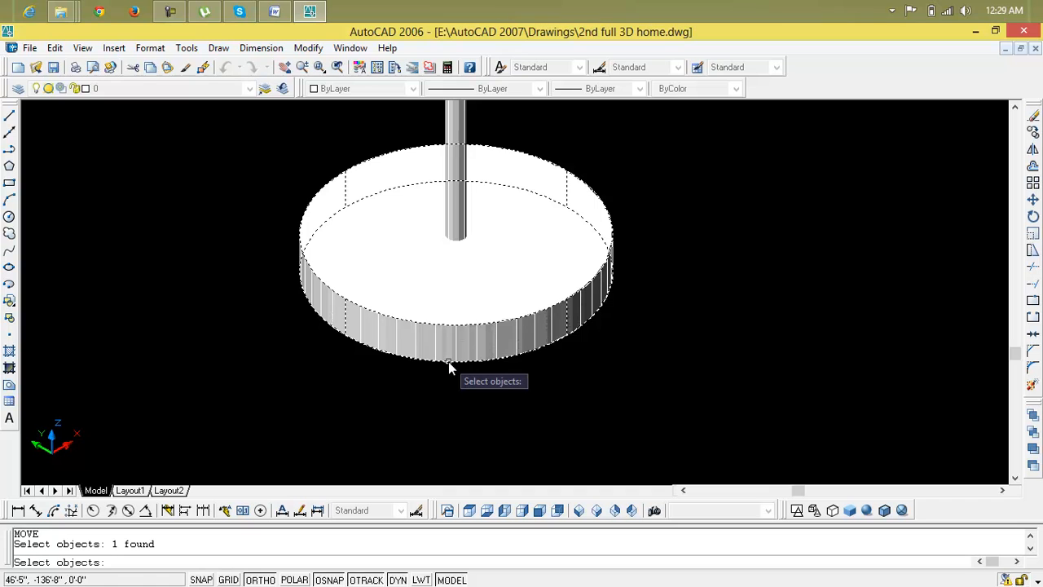
key(Escape)
key(Escape)
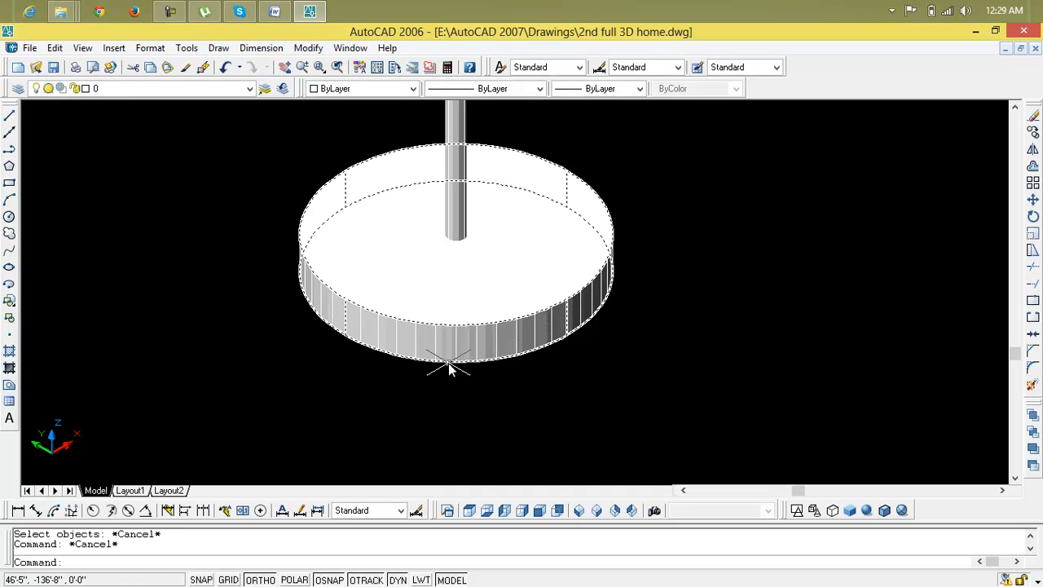
Erase the full-circle disc solid that overlaps the extruded wedges.
click(449, 363)
key(Delete)
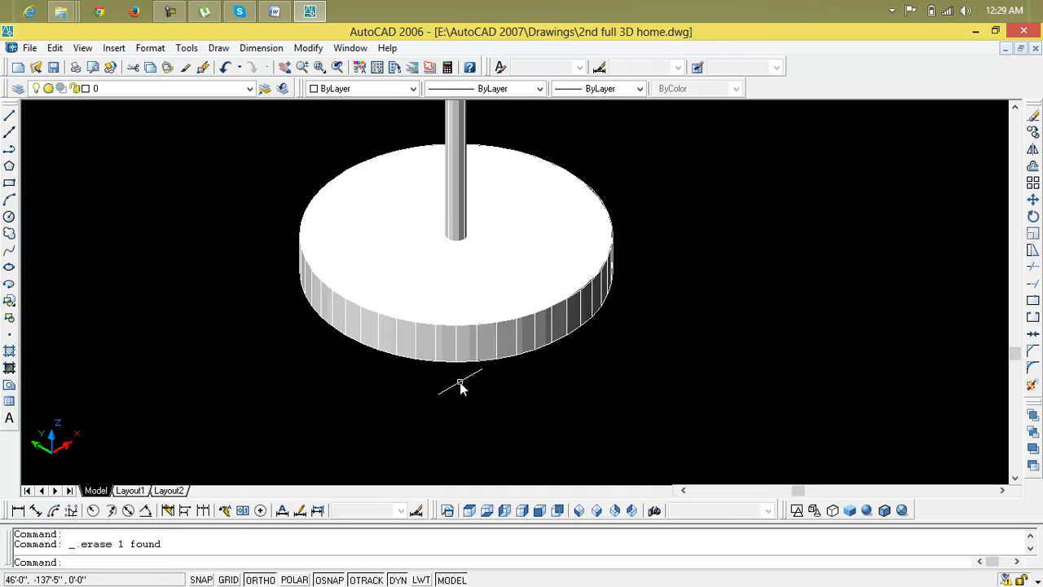
Try moving the front wedge up by its own height, from its lower outer corner to the upper corner directly above.
text(m)
key(Return)
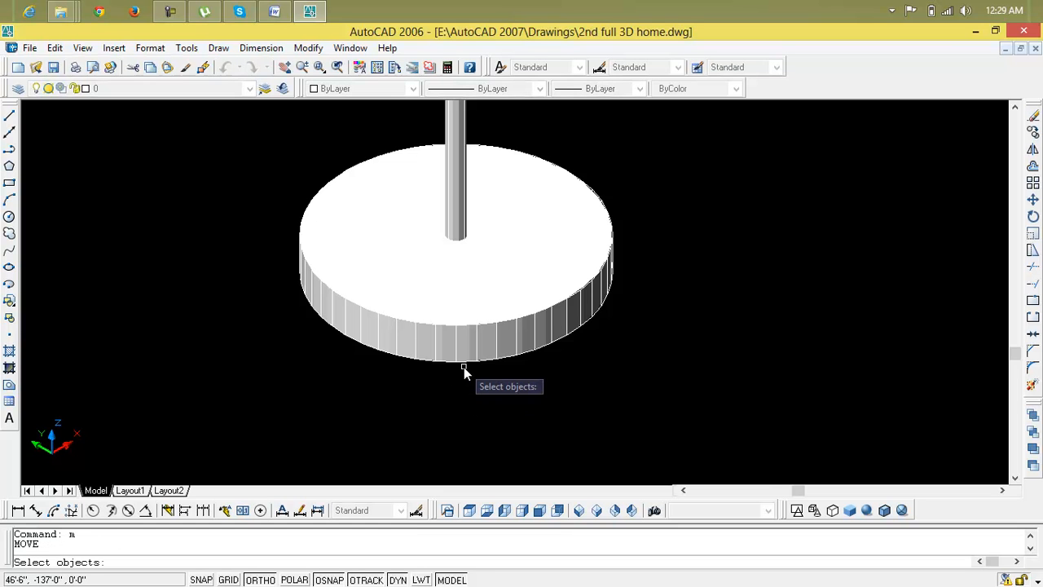
click(465, 364)
key(Return)
scroll(423, 367, up, 5)
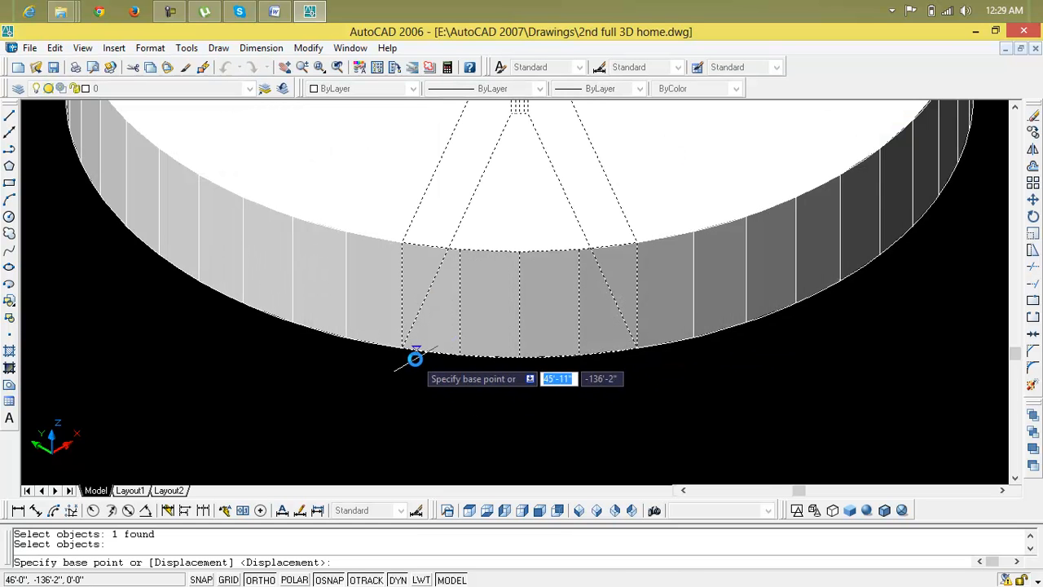
click(405, 349)
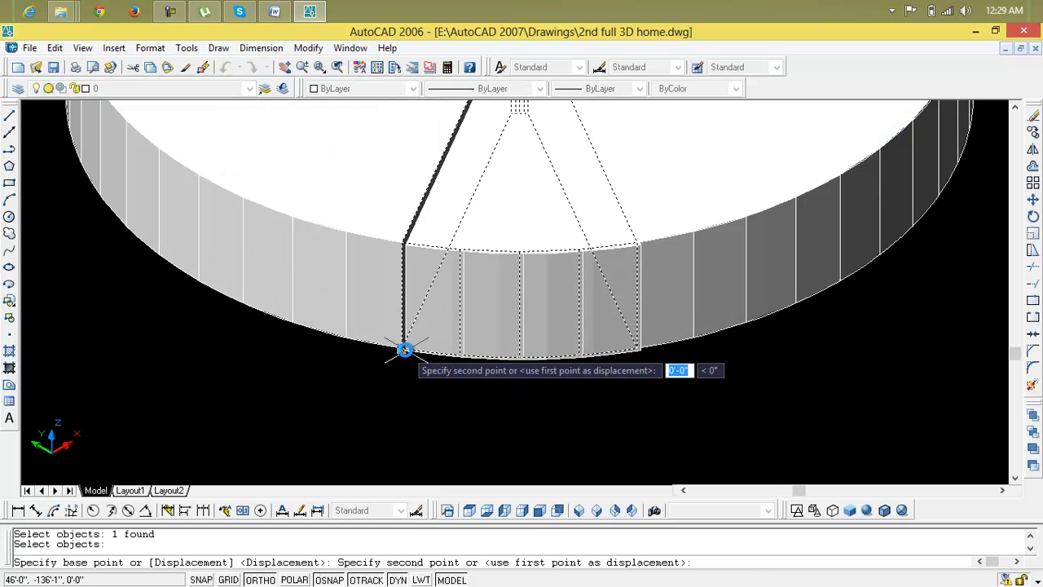
click(405, 242)
scroll(405, 243, down, 8)
scroll(410, 251, up, 6)
scroll(410, 236, down, 2)
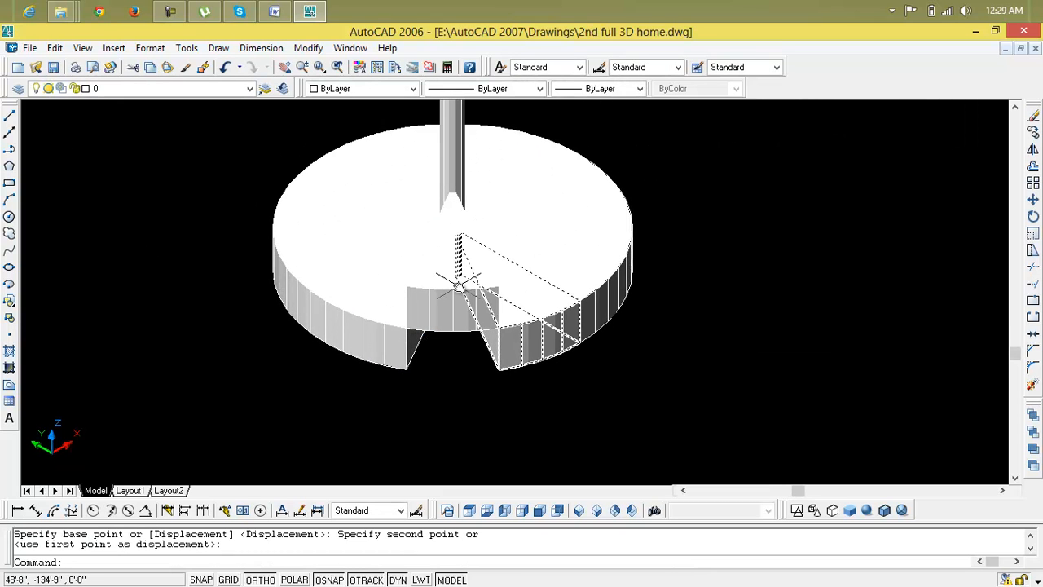
Undo the upward move of the front wedge.
scroll(459, 284, down, 2)
scroll(459, 286, down, 2)
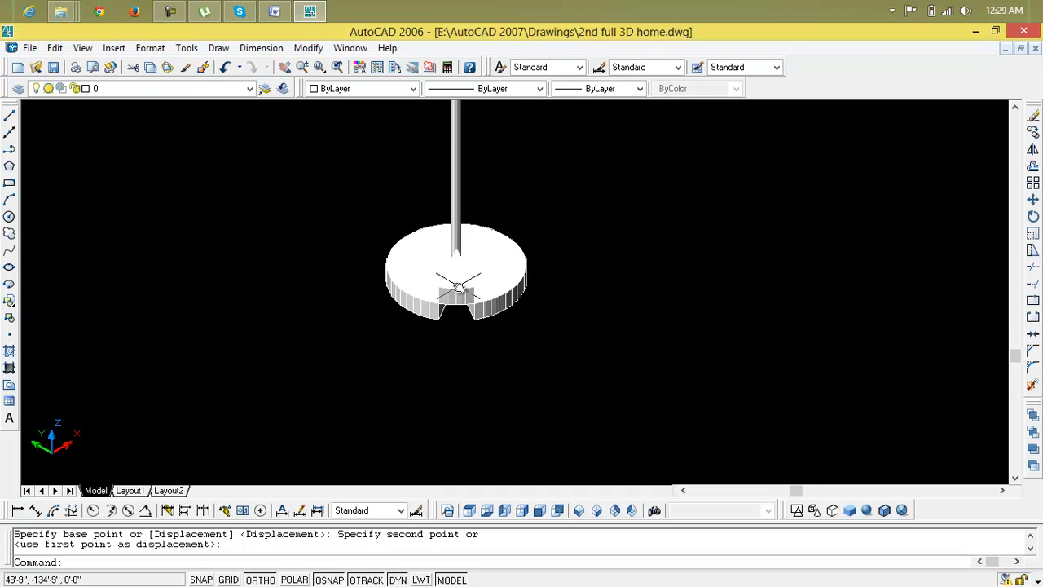
key(ctrl+z)
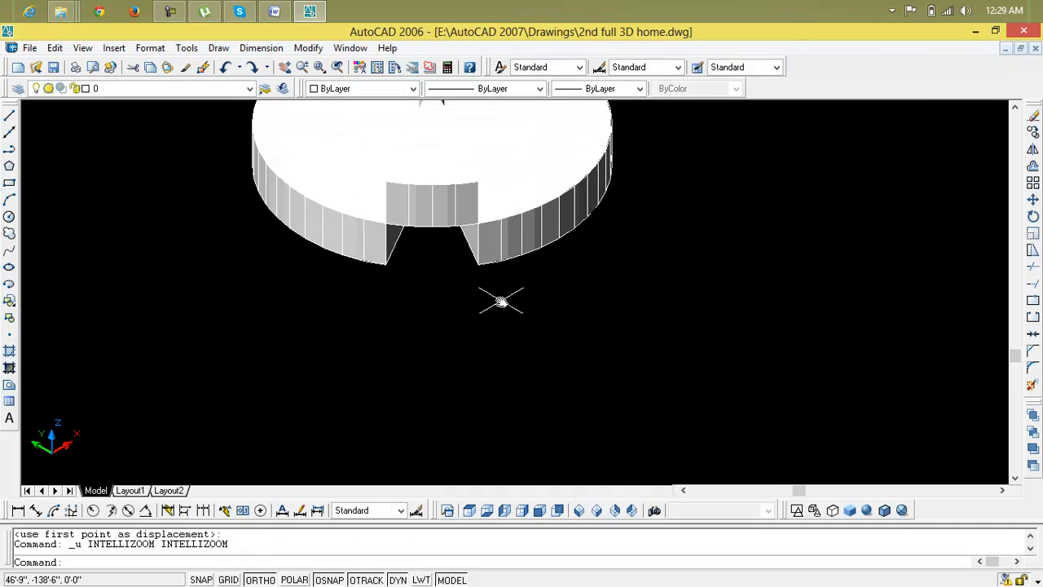
key(ctrl+z)
Change the color of all the wedges and the central pole to Color 51.
scroll(500, 301, down, 5)
click(590, 223)
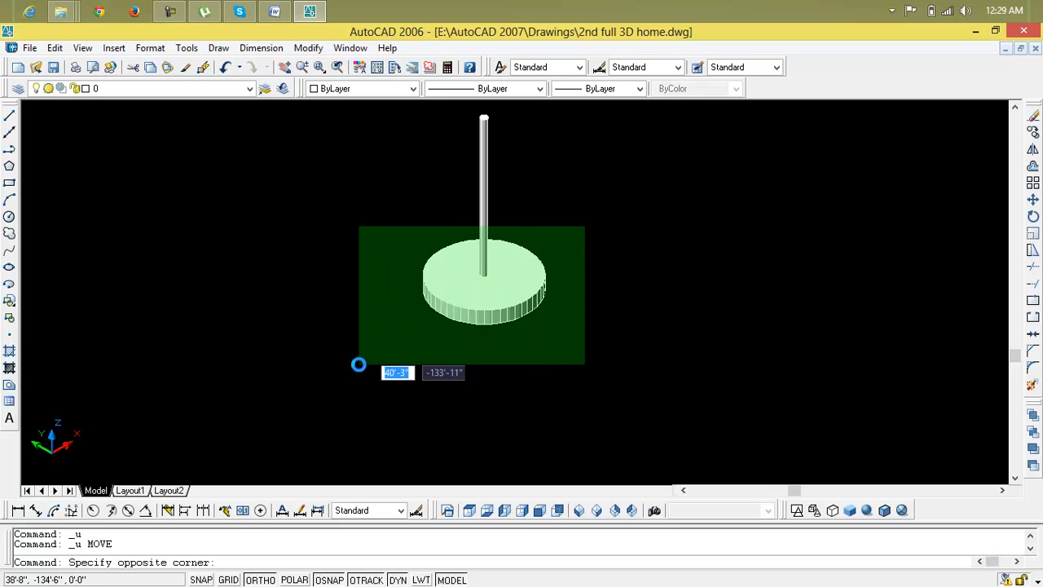
click(394, 336)
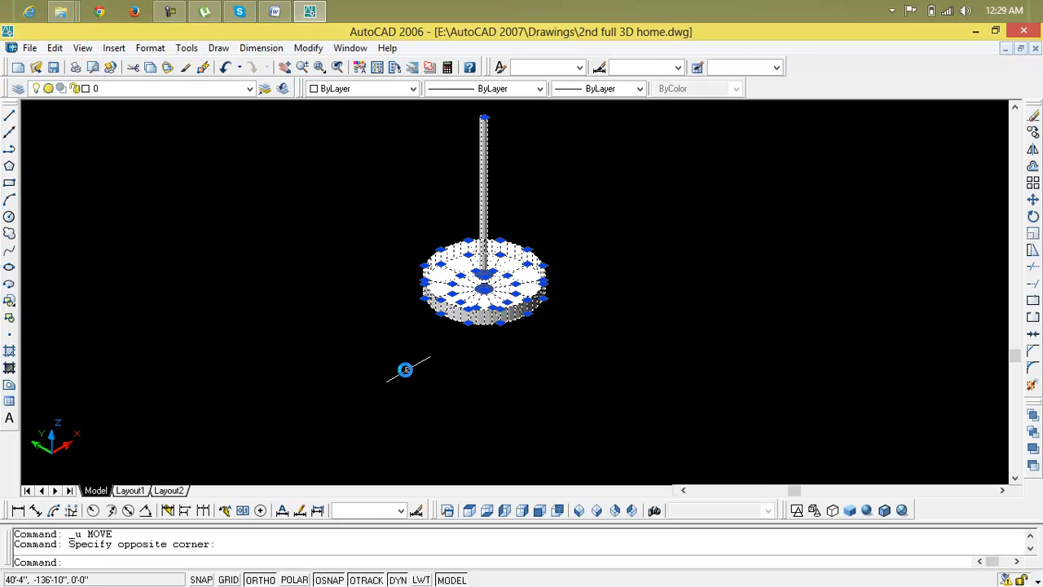
click(414, 90)
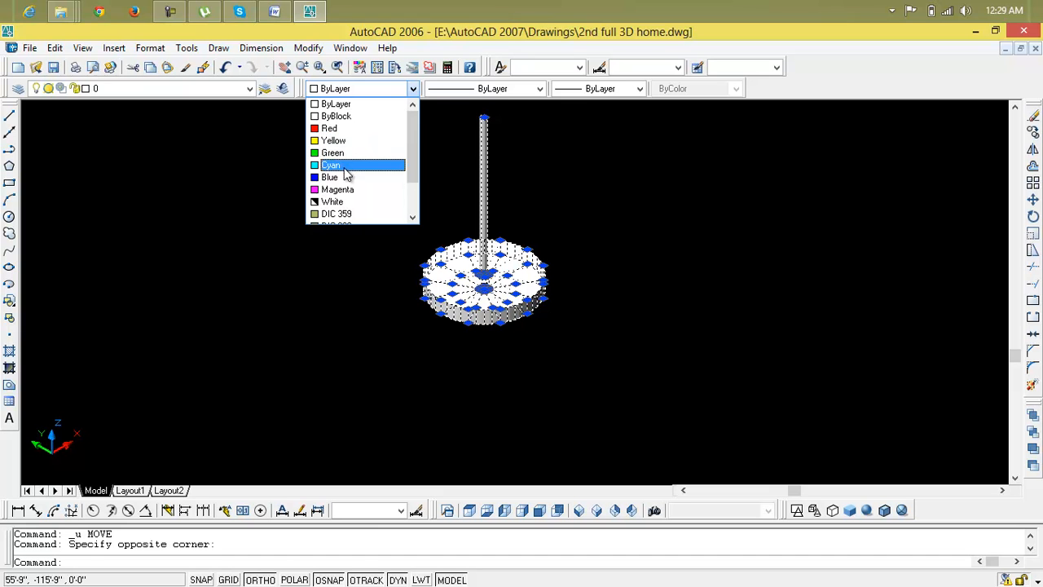
scroll(411, 186, down, 2)
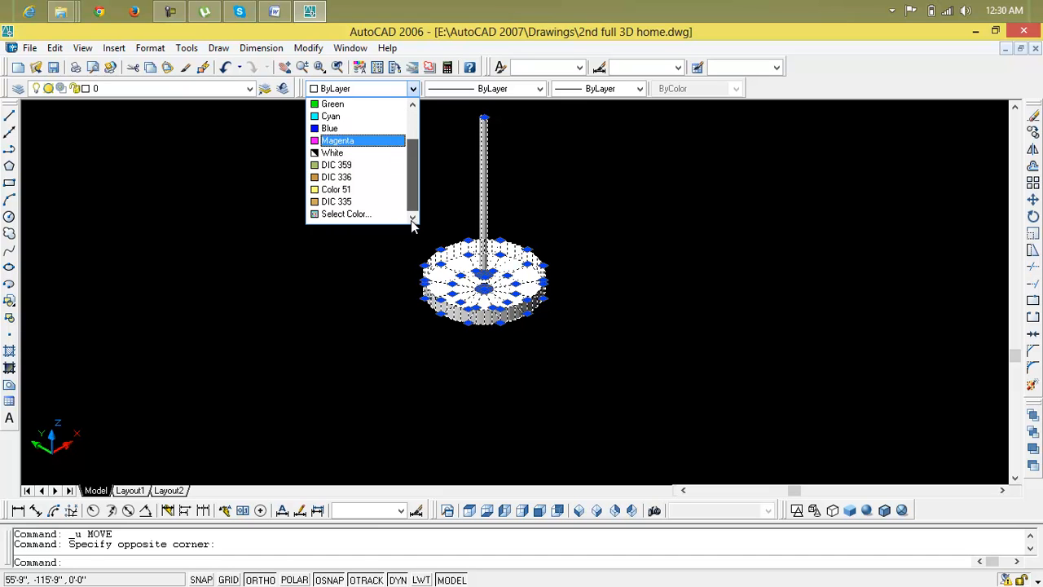
click(343, 189)
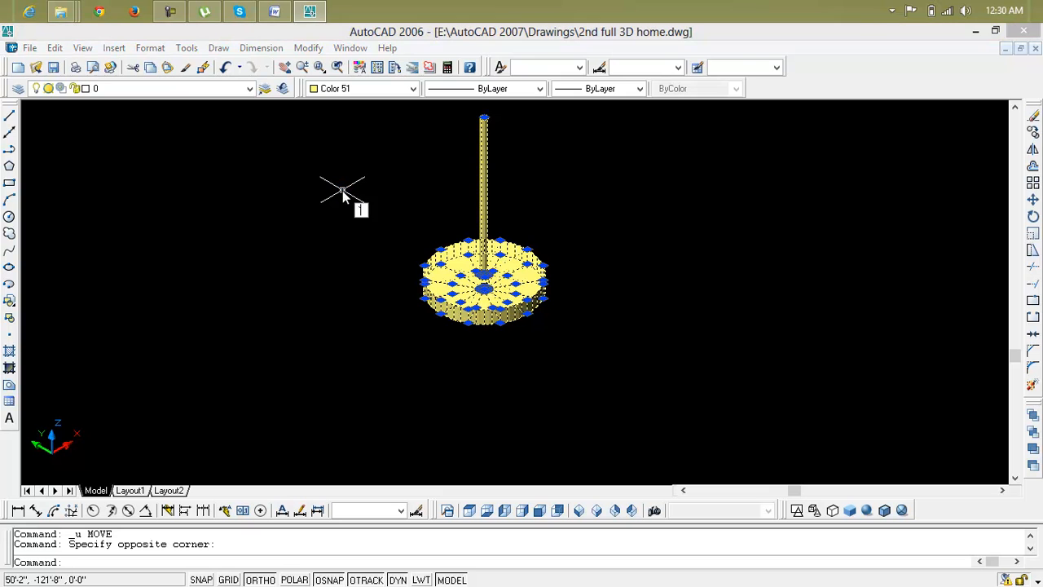
key(Escape)
key(Escape)
Draw a separate circle with a 3" radius on the empty ground in front of the wedge disc.
scroll(408, 235, down, 4)
middle_drag(414, 243, 403, 344)
scroll(400, 235, up, 4)
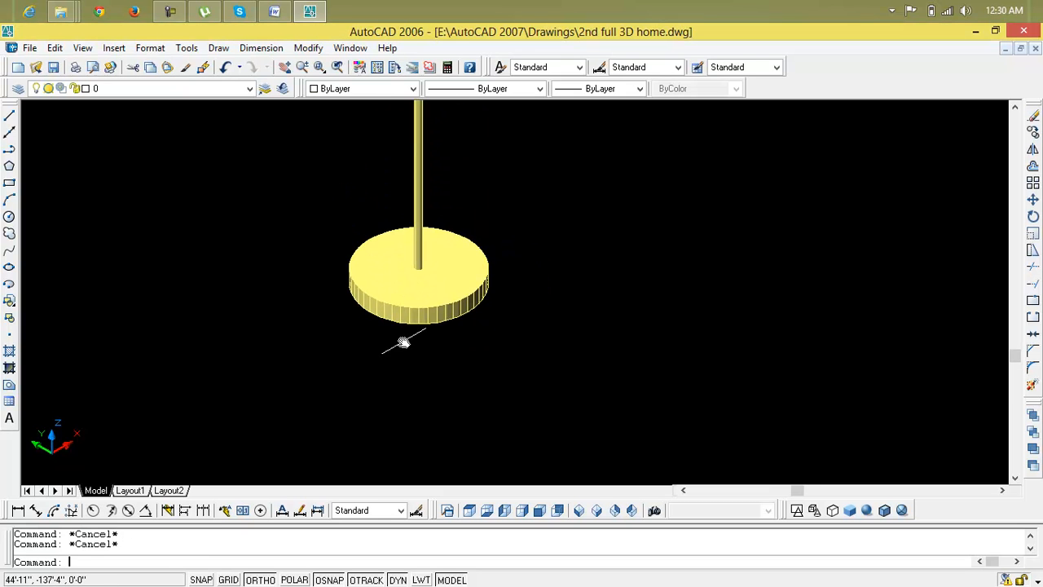
key(Return)
click(406, 354)
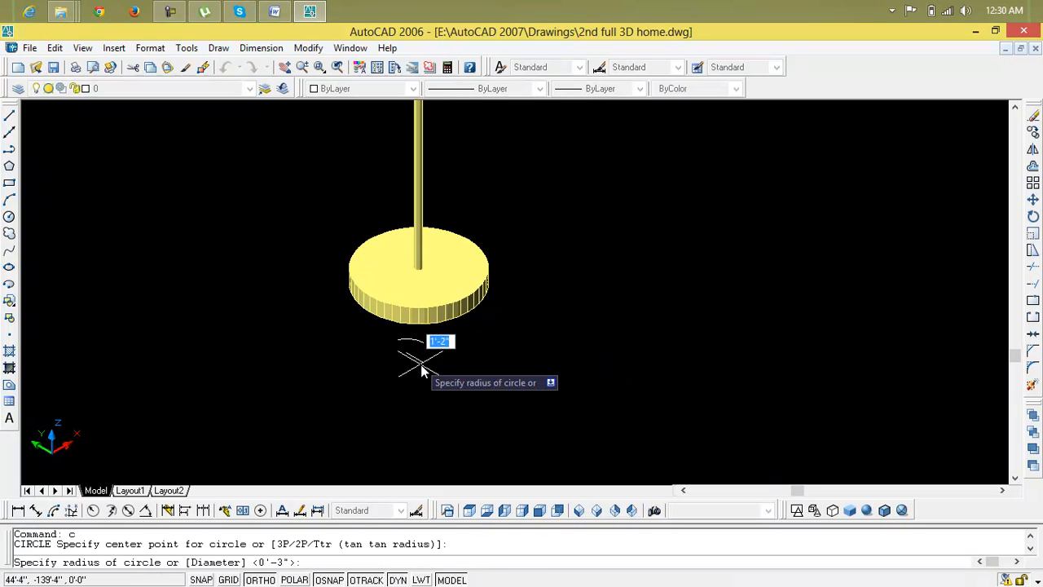
text(3")
key(Return)
scroll(410, 369, up, 5)
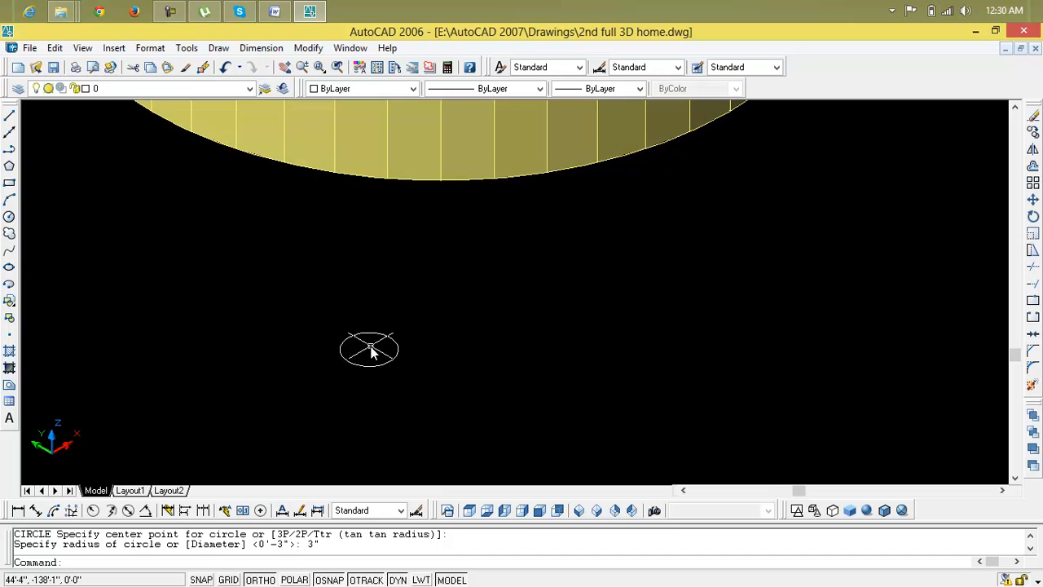
key(Escape)
key(Escape)
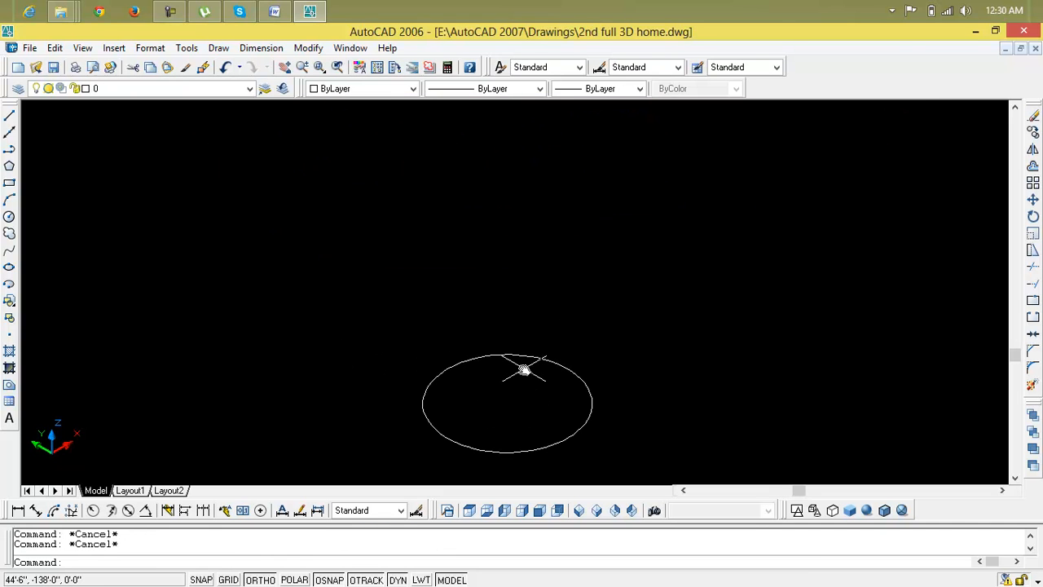
Draw a tiny circle centered on the rear right edge of the 3" radius circle.
text(c)
key(Return)
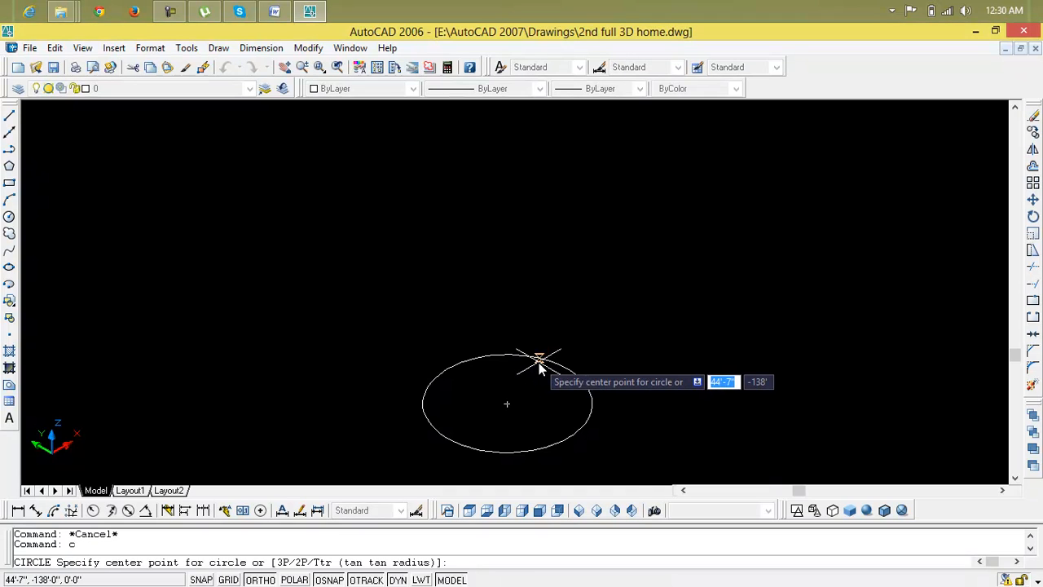
scroll(540, 366, up, 4)
click(541, 364)
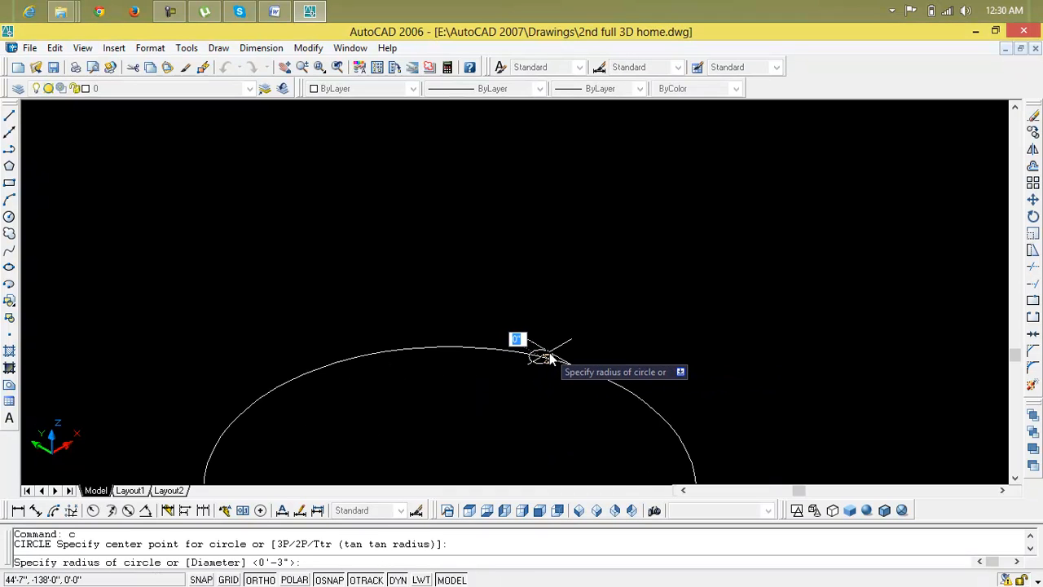
click(548, 364)
scroll(538, 368, down, 1)
scroll(536, 371, up, 2)
middle_drag(534, 368, 506, 360)
key(Escape)
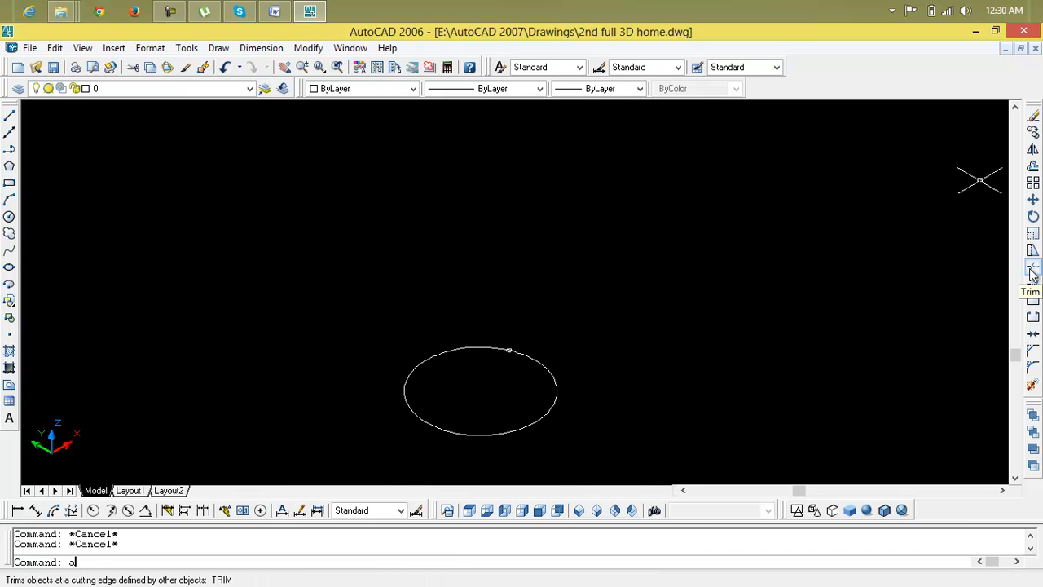
key(Escape)
Trim the tiny circle's outer half and the large circle's segment inside it, leaving a rounded inward notch.
scroll(519, 338, up, 6)
middle_drag(578, 396, 600, 303)
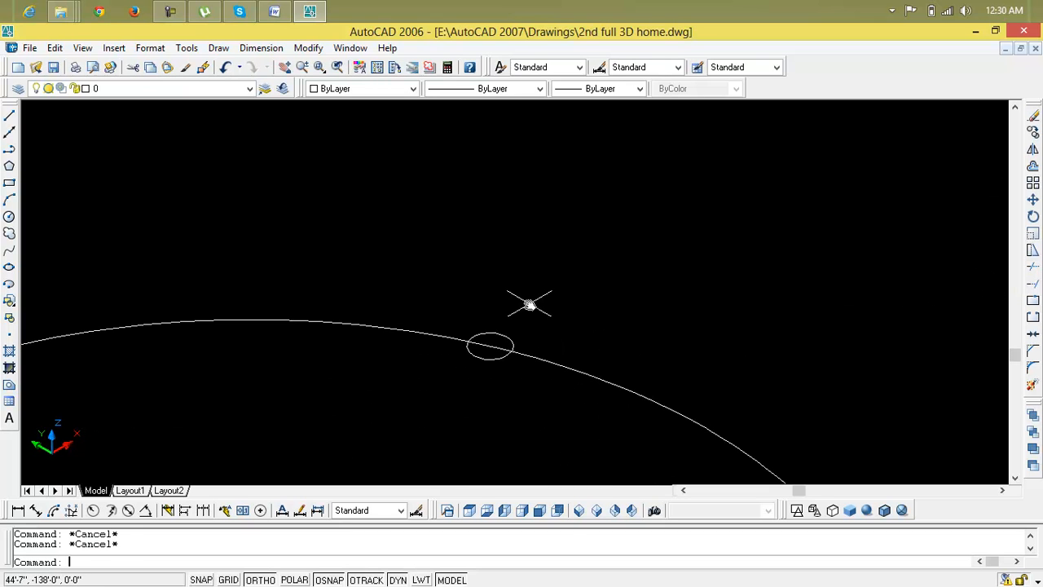
text(tr)
key(Return)
key(Return)
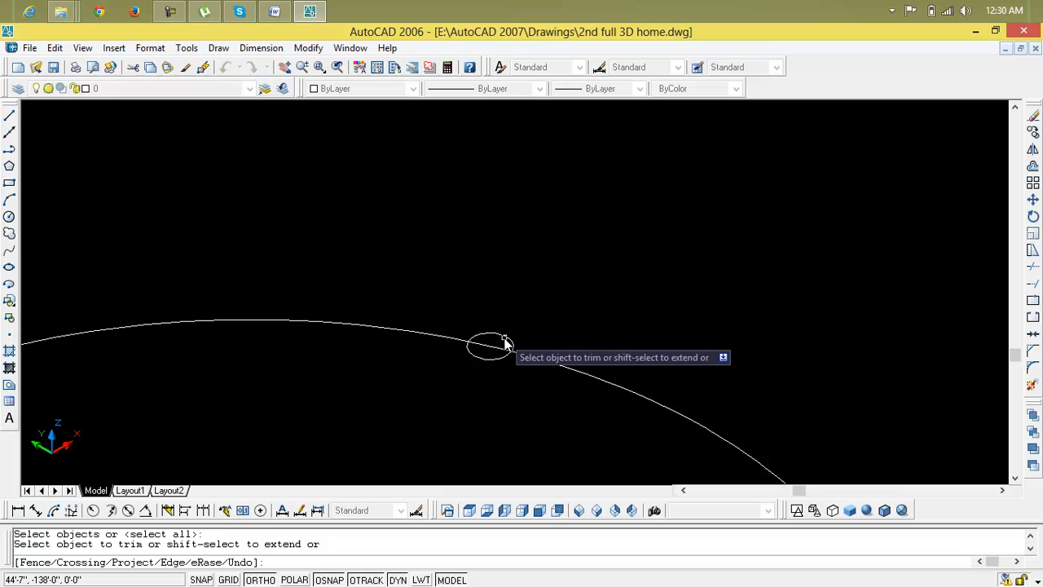
scroll(578, 306, down, 3)
scroll(578, 307, up, 2)
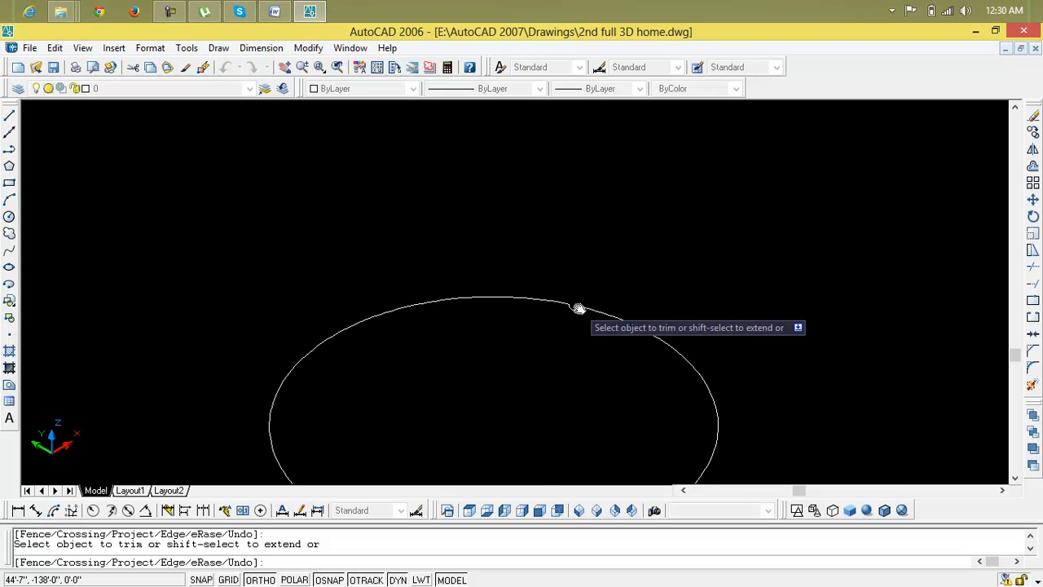
key(Escape)
key(Escape)
Polar array the notch arc around the large circle's center with 30 items over 360 degrees.
text(a)
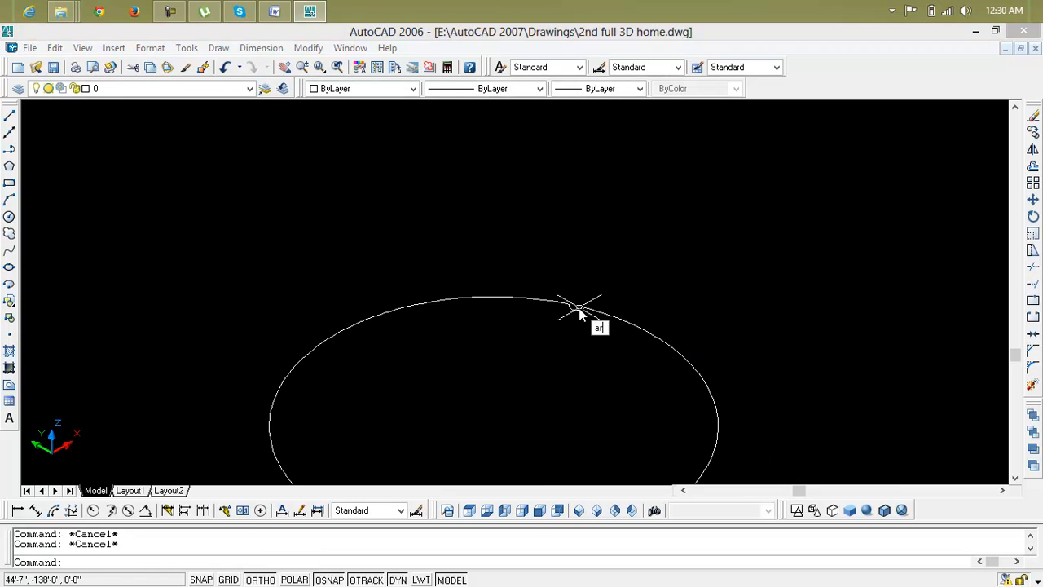
text(r)
key(Return)
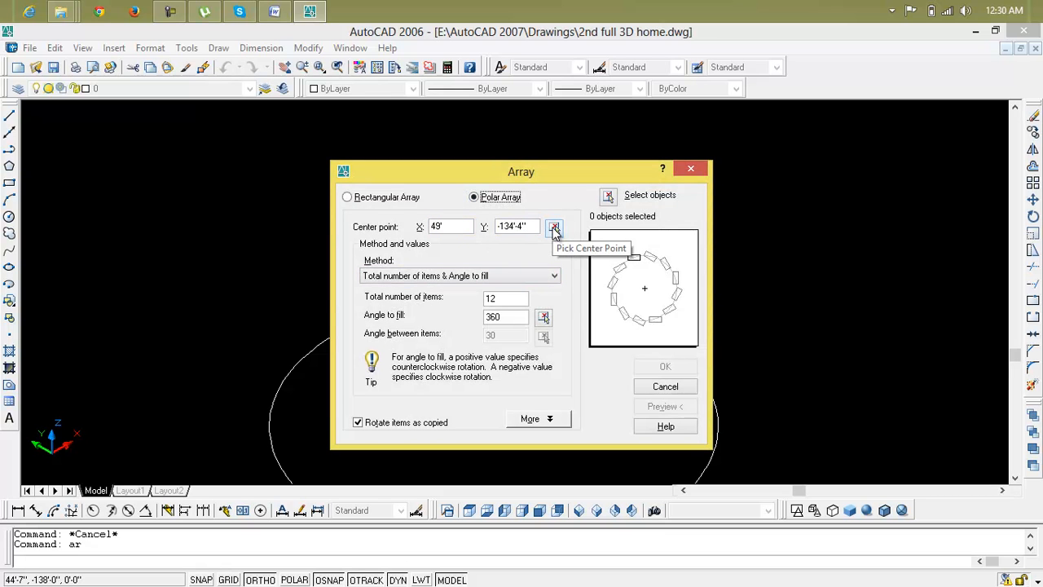
click(612, 197)
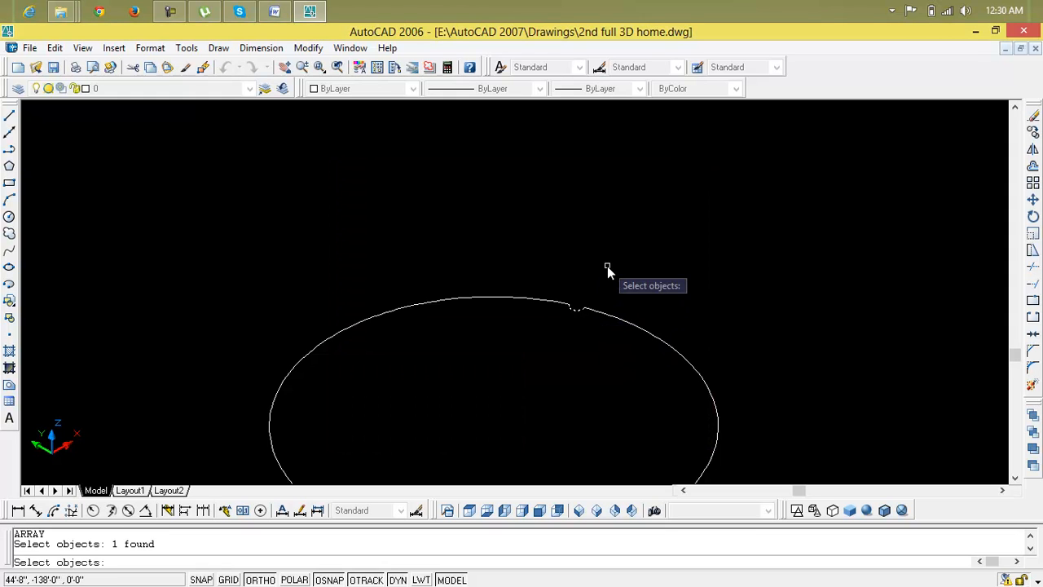
key(Return)
click(552, 228)
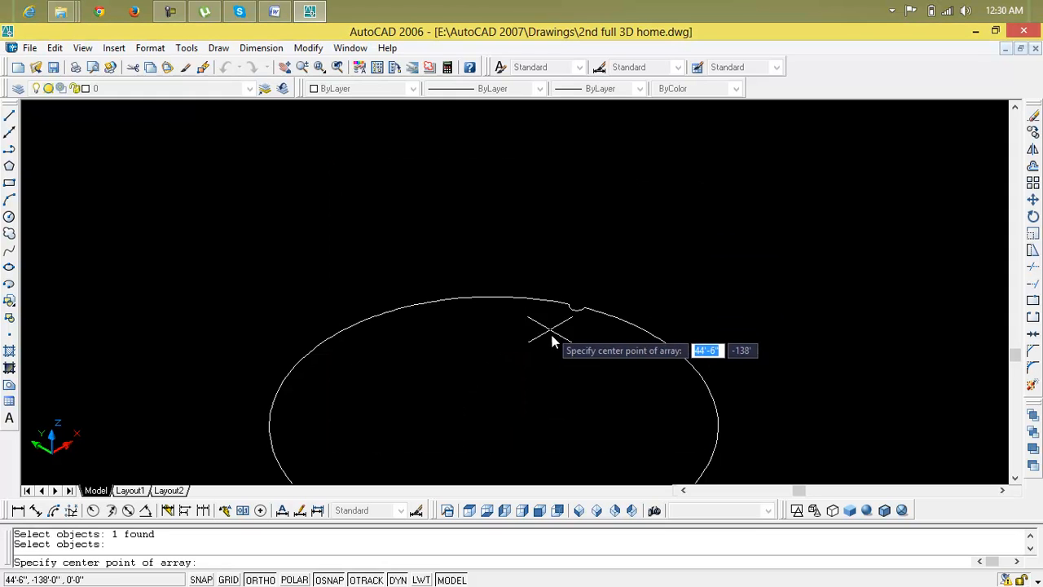
click(492, 428)
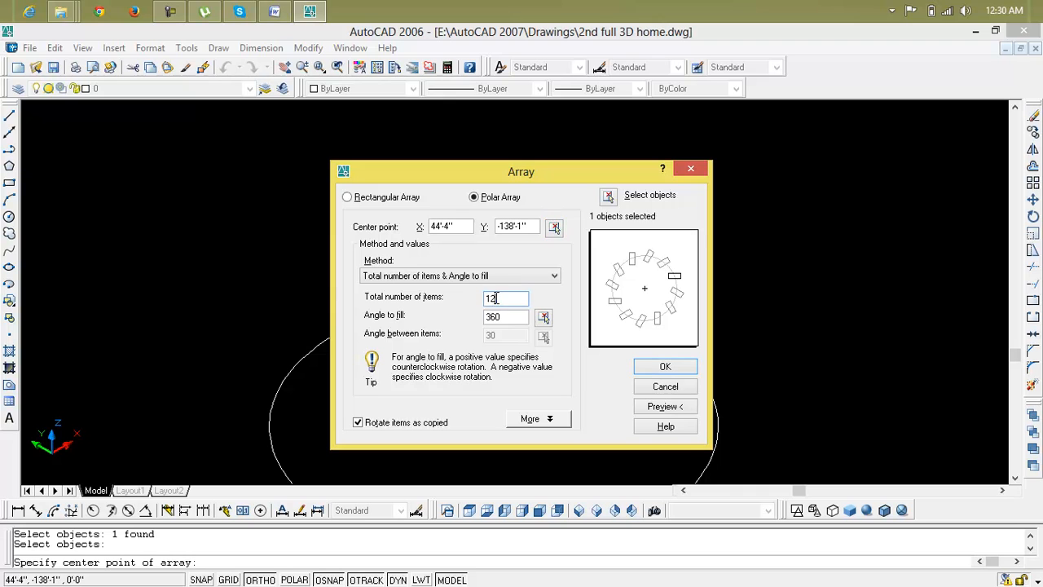
text(30)
click(667, 407)
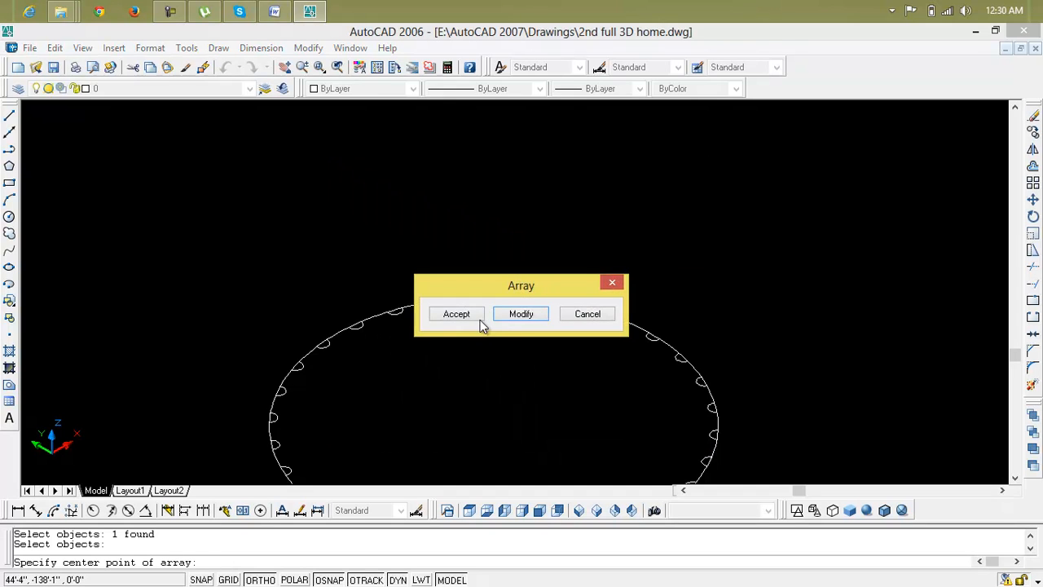
double_click(474, 317)
Trim the large circle's segments across the arrayed notch arcs along its upper edge.
scroll(450, 311, up, 2)
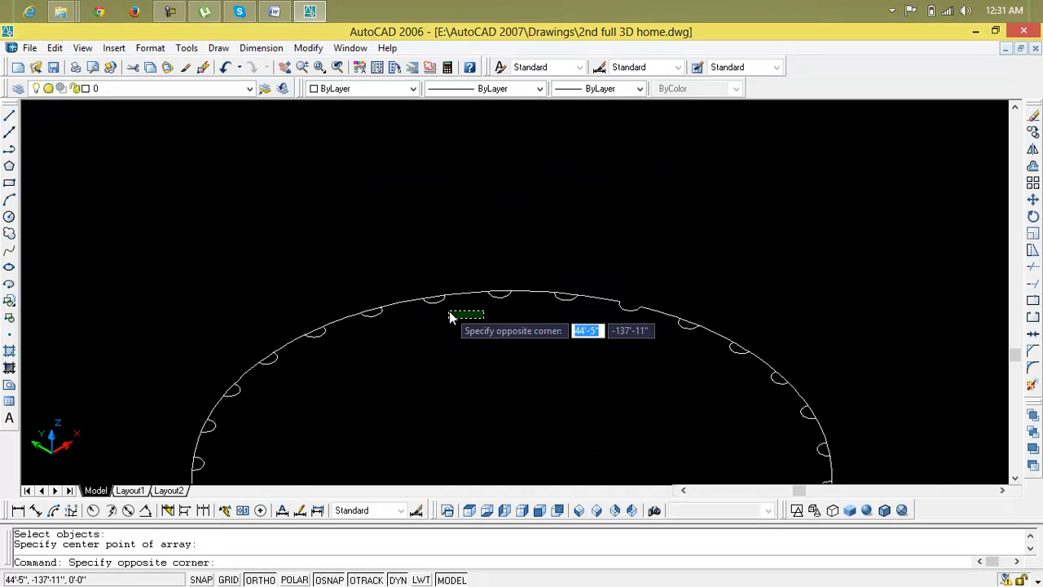
key(Escape)
key(Escape)
scroll(669, 319, up, 3)
text(tr)
key(Return)
key(Return)
click(466, 277)
scroll(462, 284, down, 3)
scroll(462, 285, up, 3)
click(470, 303)
click(304, 310)
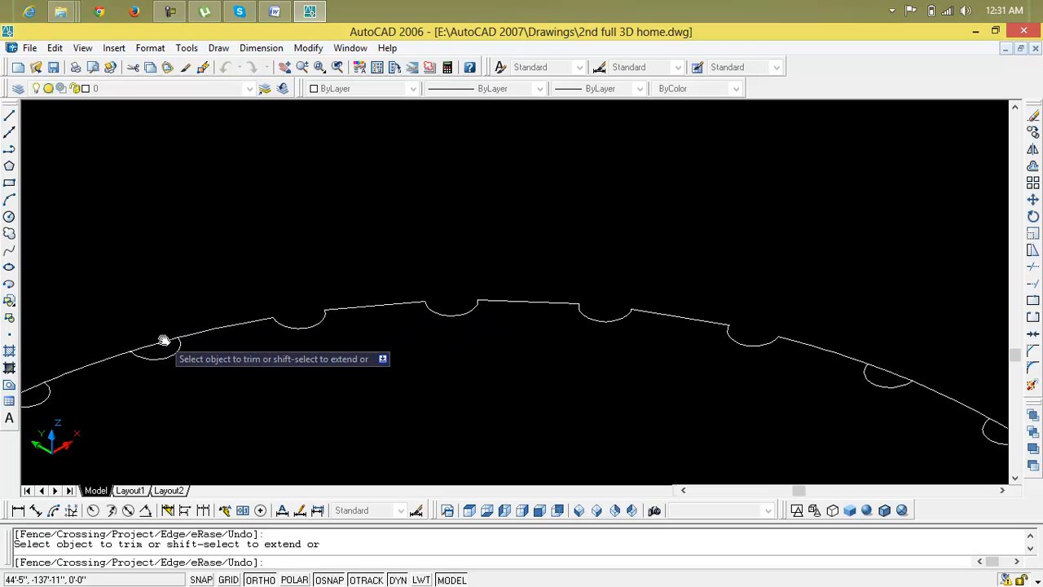
scroll(275, 350, down, 3)
middle_drag(275, 349, 550, 324)
scroll(456, 341, up, 3)
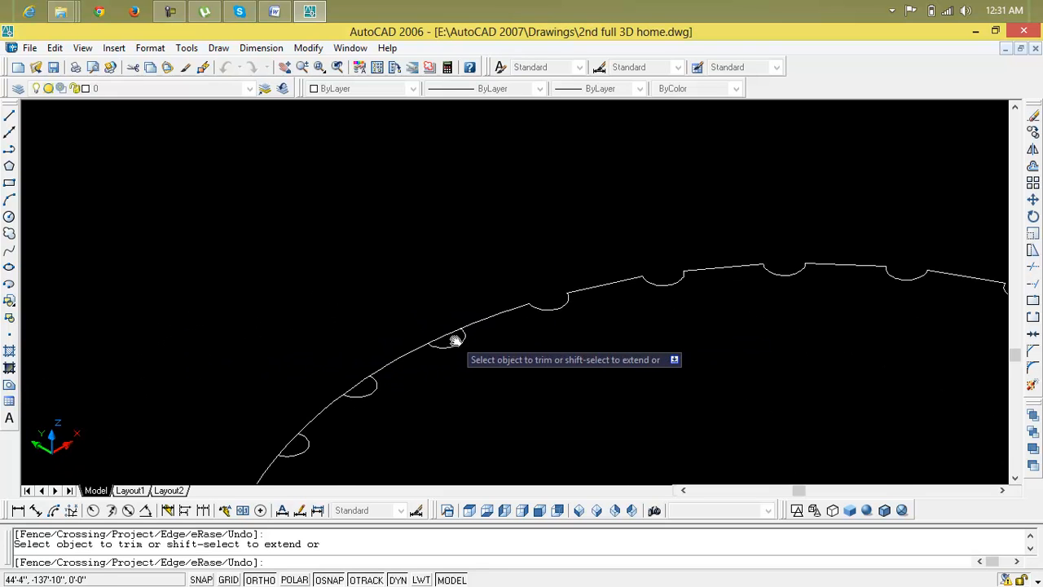
Trim the circle segments across the notch arcs down the left side of the outline.
scroll(369, 383, down, 2)
scroll(368, 383, down, 4)
scroll(416, 310, up, 5)
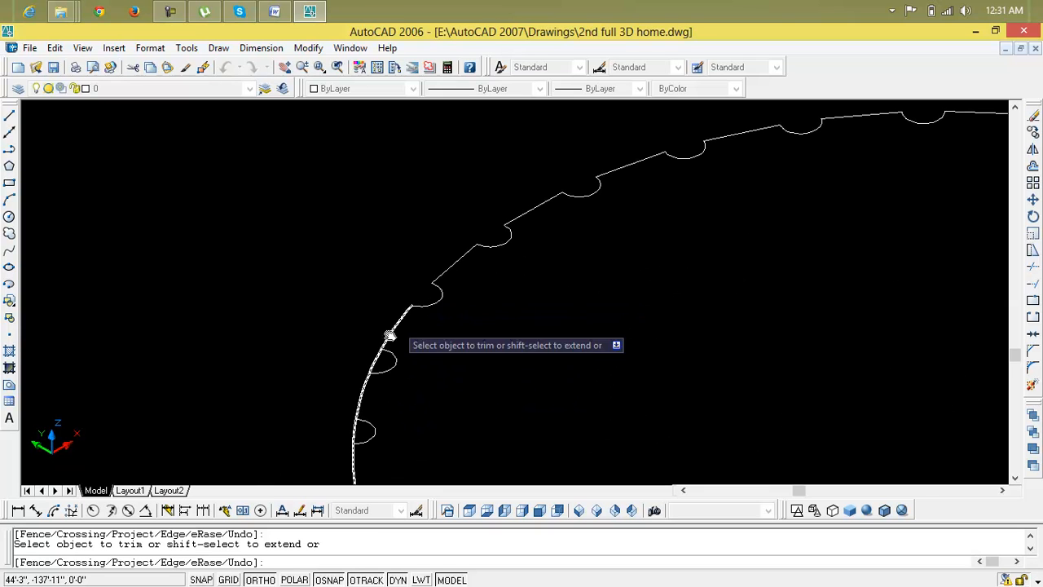
scroll(386, 366, down, 5)
middle_drag(387, 366, 406, 271)
scroll(406, 272, up, 3)
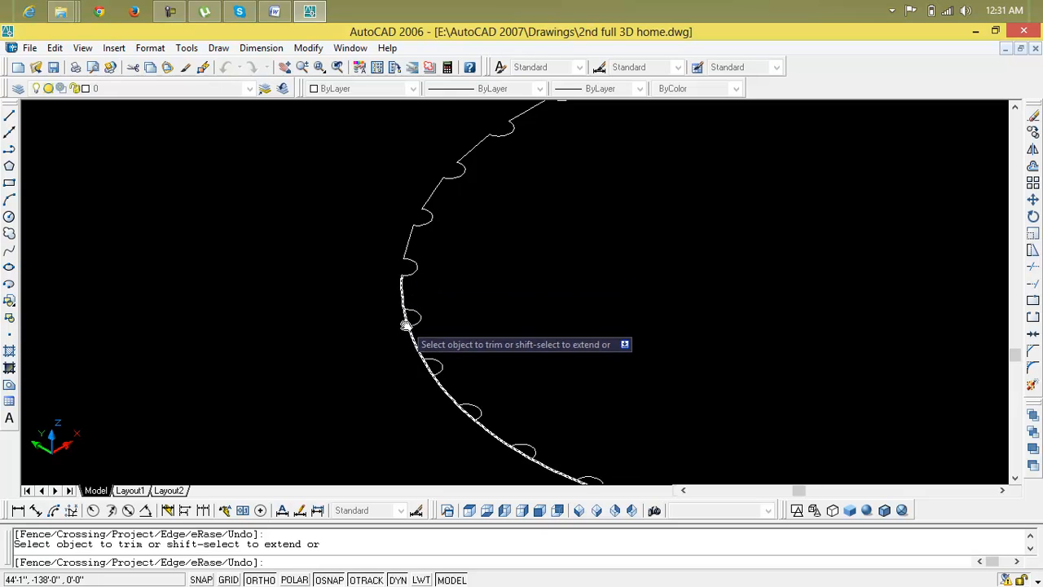
scroll(440, 371, down, 3)
middle_drag(440, 371, 401, 307)
scroll(403, 326, up, 4)
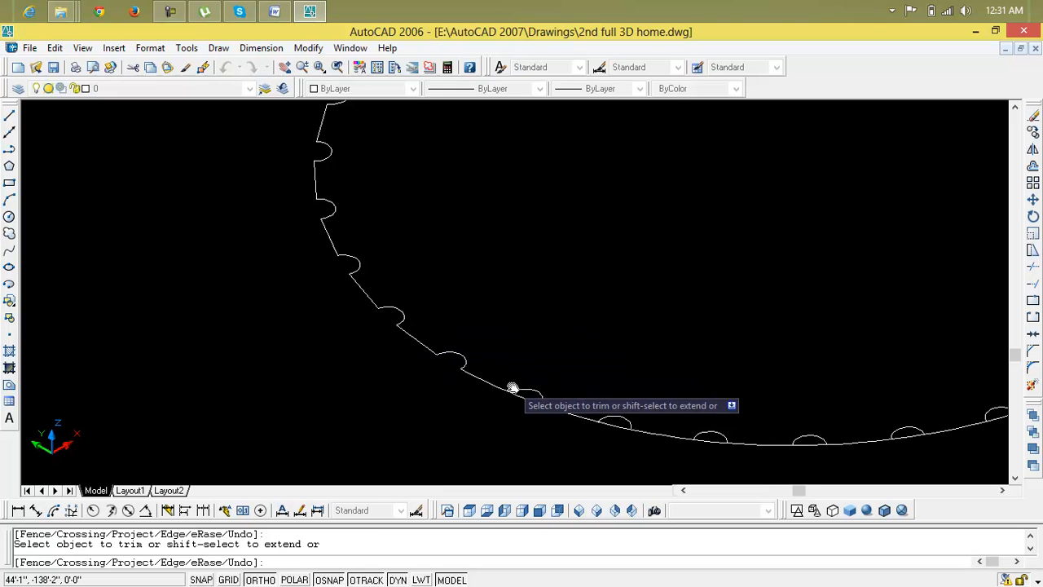
Trim the circle segments across the notch arcs along the lower edge of the outline.
scroll(535, 403, down, 2)
scroll(477, 321, up, 5)
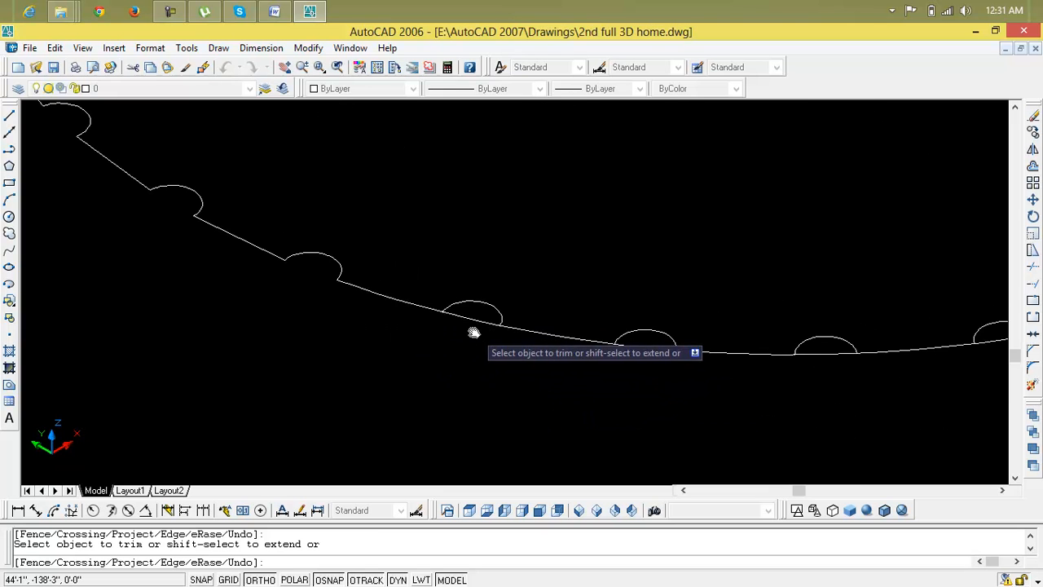
scroll(543, 350, down, 2)
scroll(450, 363, up, 3)
click(456, 351)
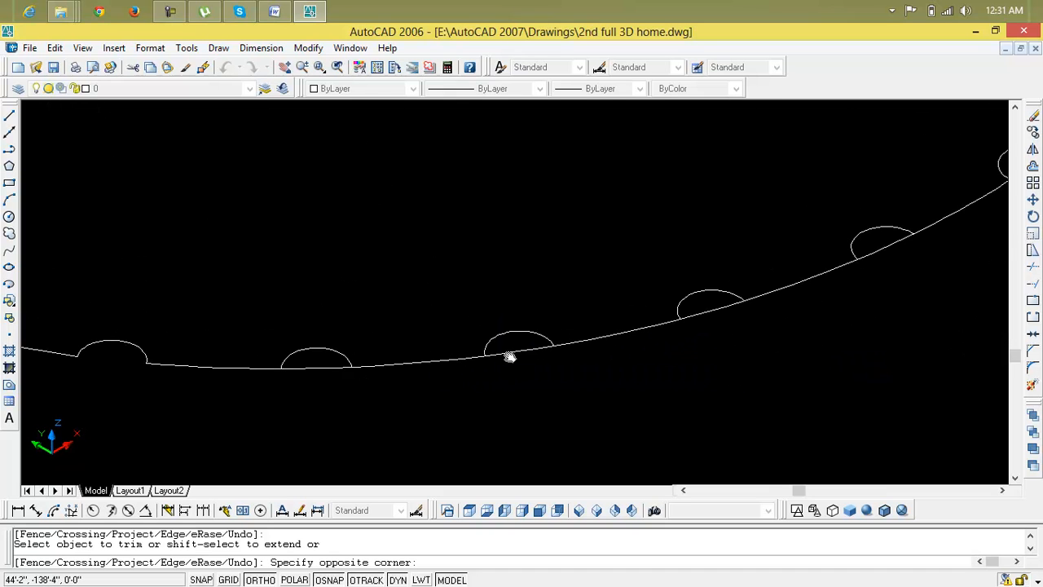
click(496, 353)
click(307, 370)
scroll(522, 376, down, 3)
scroll(373, 367, up, 4)
click(515, 335)
click(511, 284)
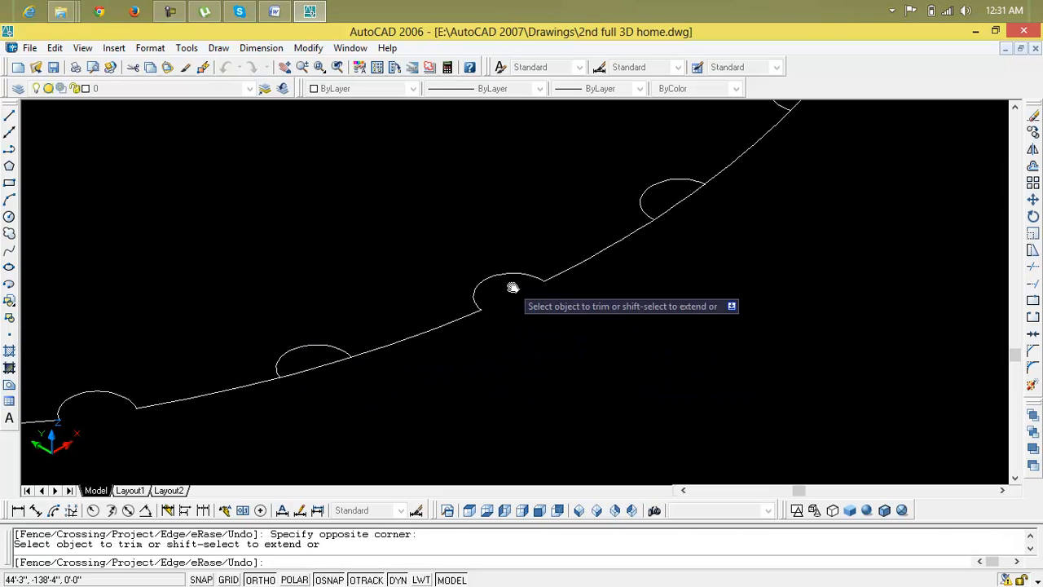
middle_drag(601, 285, 379, 511)
scroll(454, 464, down, 3)
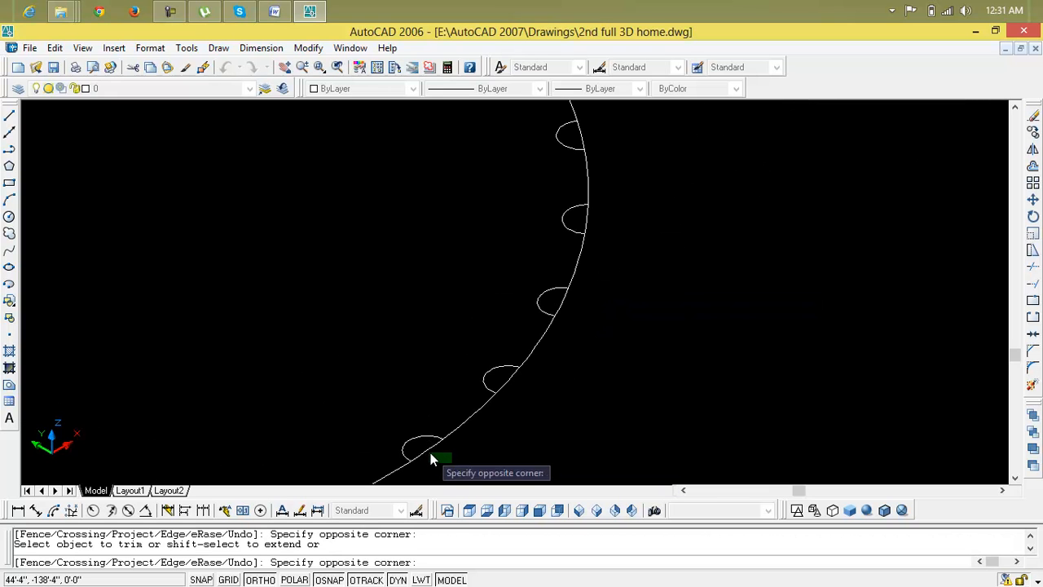
Trim the remaining circle segments across the notch arcs up the right side, back to the first notch.
click(520, 403)
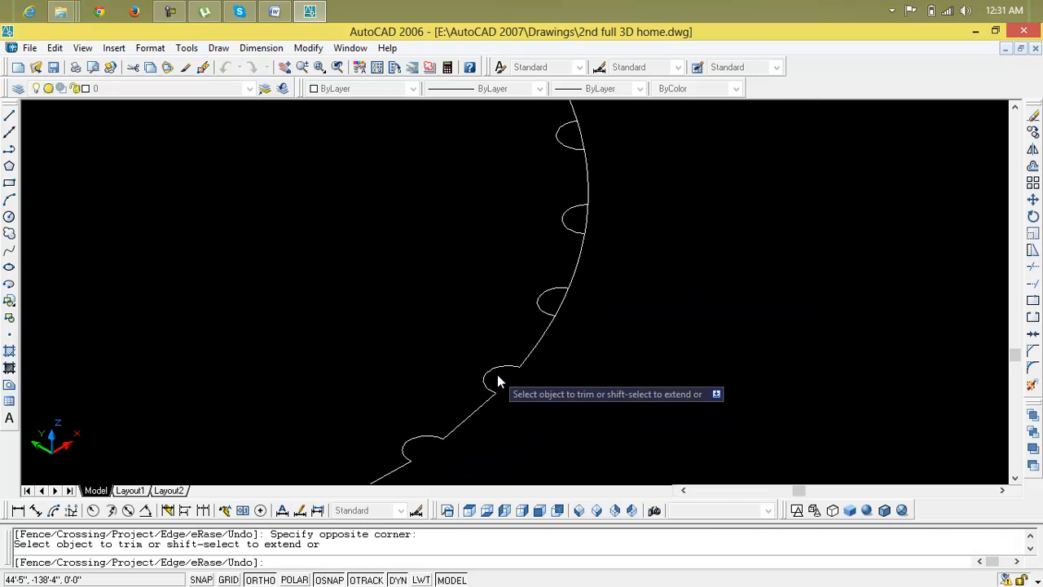
click(595, 377)
middle_drag(553, 439, 497, 427)
click(496, 412)
click(487, 379)
scroll(489, 384, down, 3)
scroll(493, 399, up, 4)
click(510, 389)
click(497, 382)
click(503, 281)
click(491, 291)
scroll(491, 291, down, 3)
scroll(594, 350, up, 4)
click(559, 294)
click(551, 305)
click(503, 213)
click(483, 225)
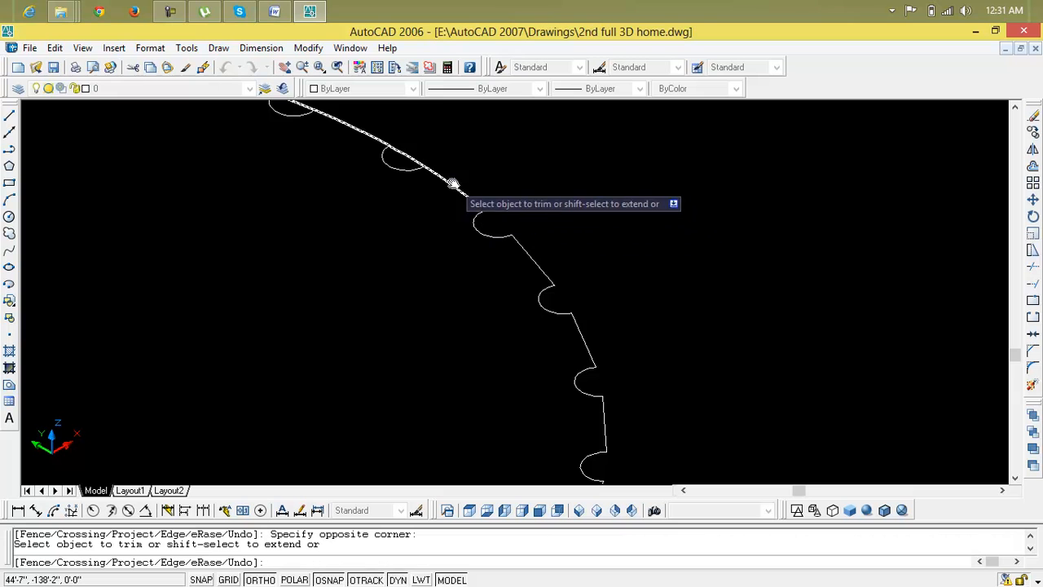
click(410, 151)
click(397, 161)
scroll(408, 182, down, 3)
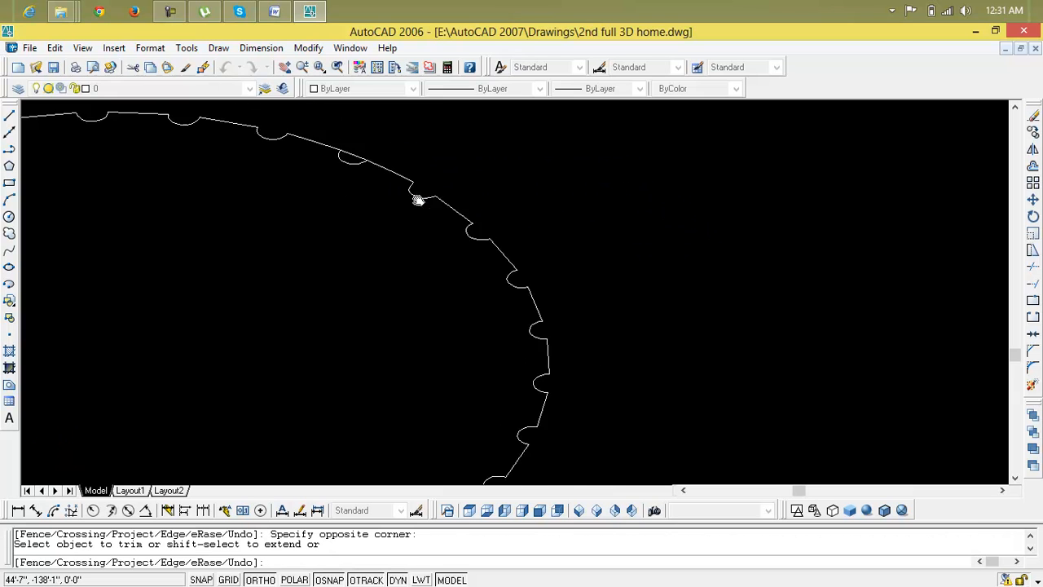
scroll(400, 220, up, 5)
click(352, 208)
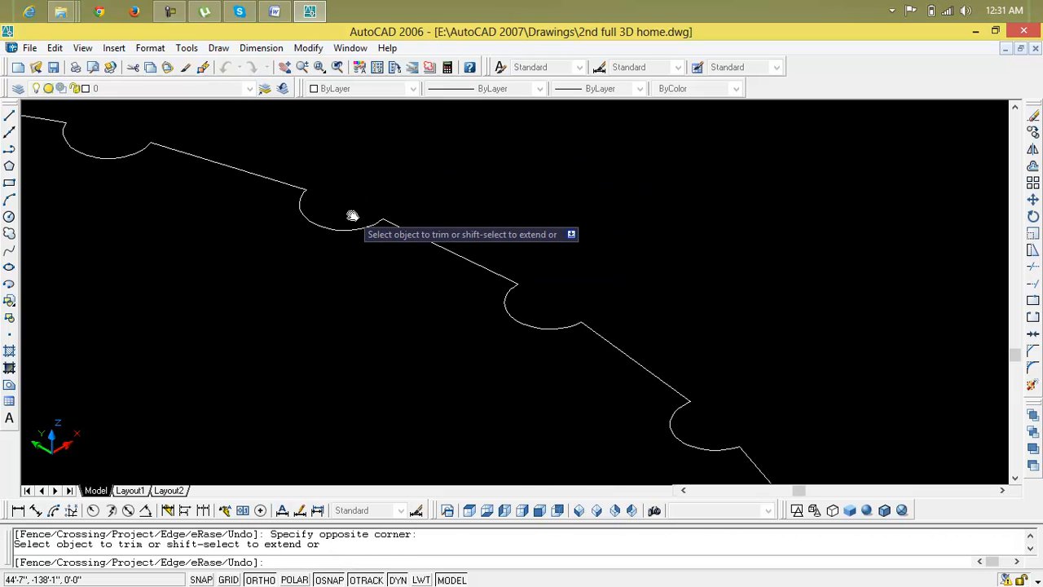
key(Escape)
key(Escape)
Try to extrude all the separate segments of the notched outline to a height of 3' with no taper.
scroll(367, 293, down, 6)
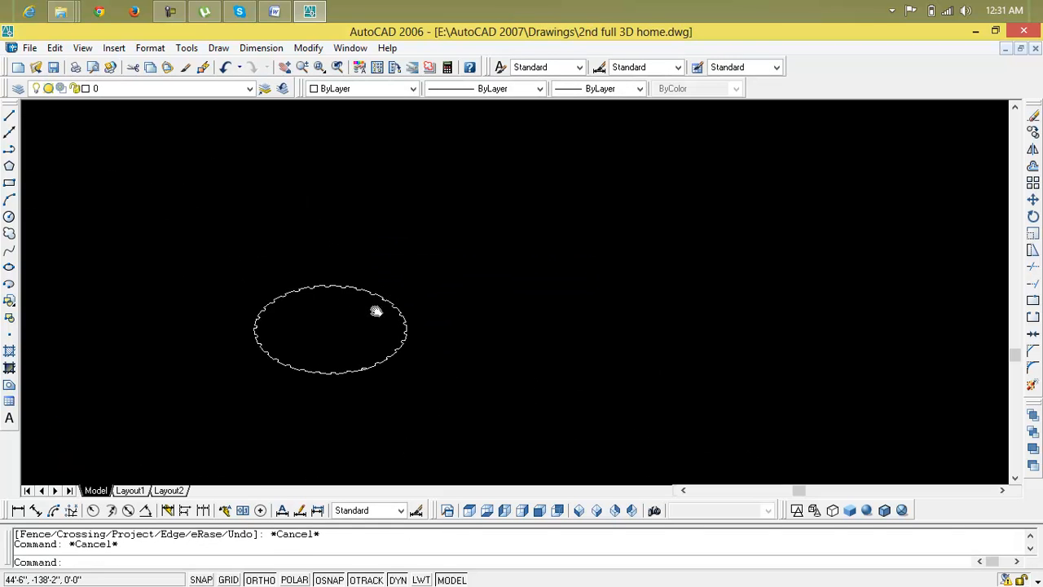
middle_drag(373, 307, 493, 313)
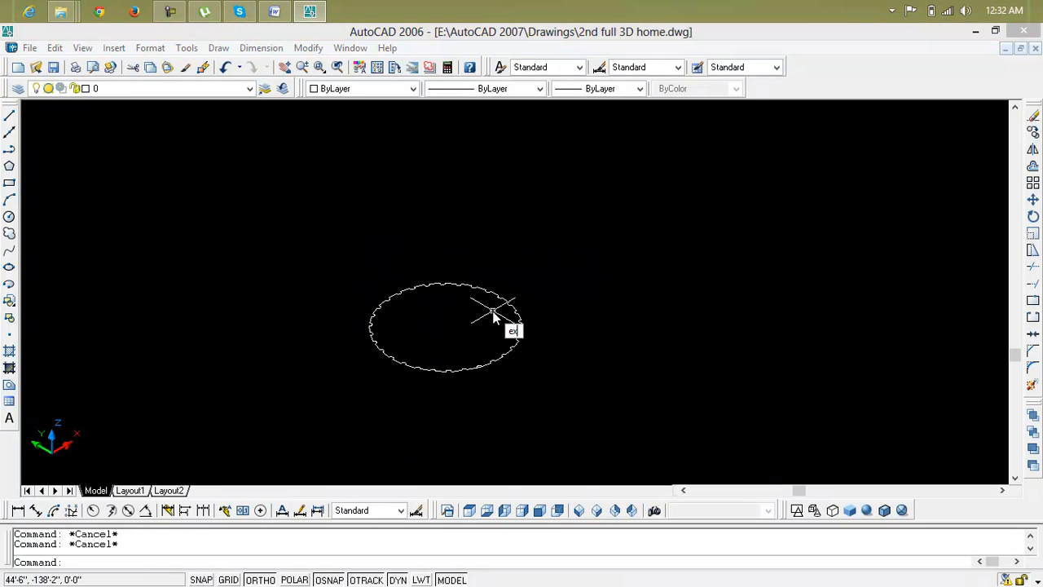
key(Return)
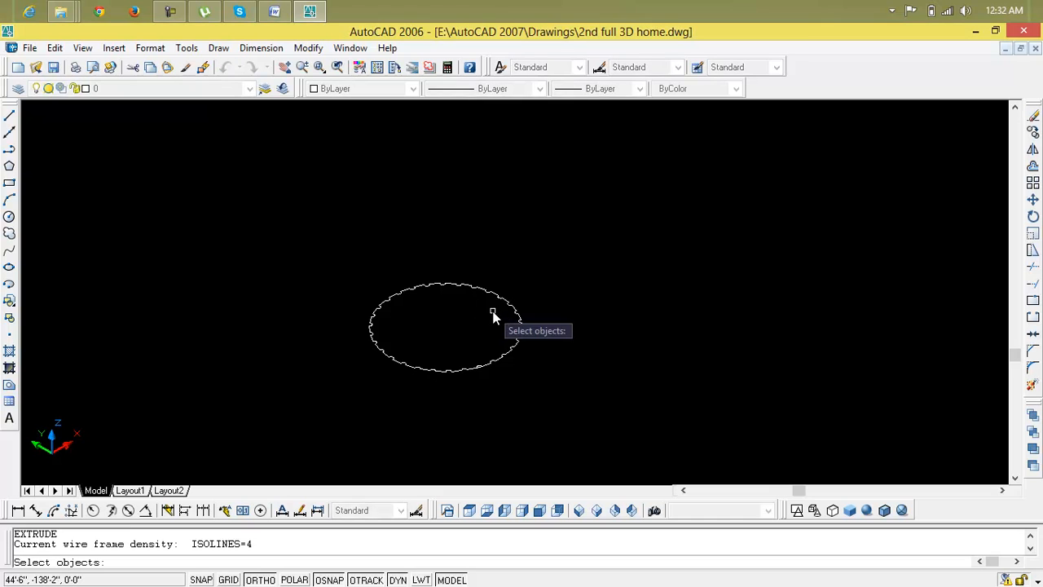
click(551, 286)
click(307, 371)
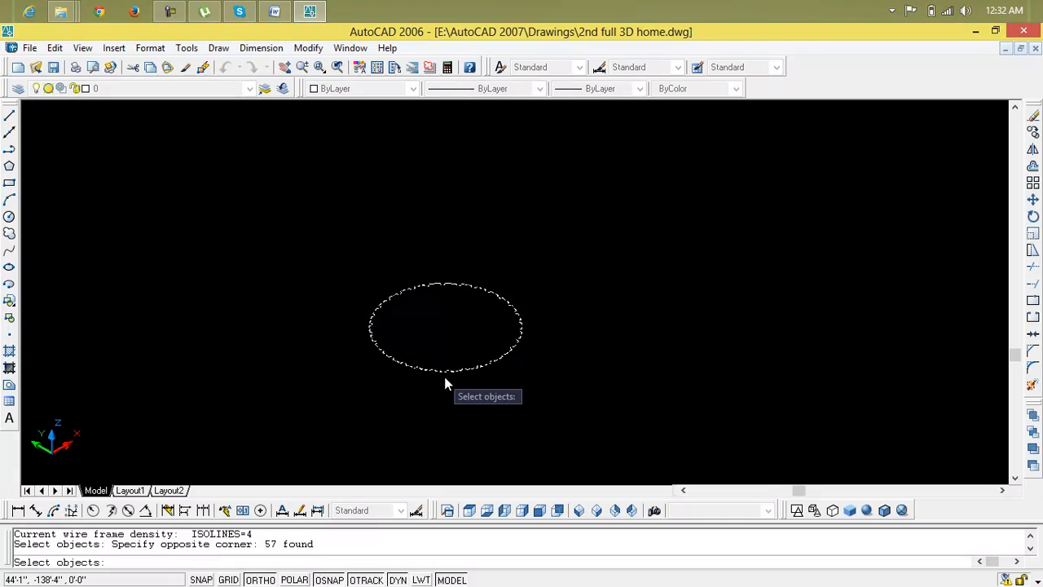
key(Return)
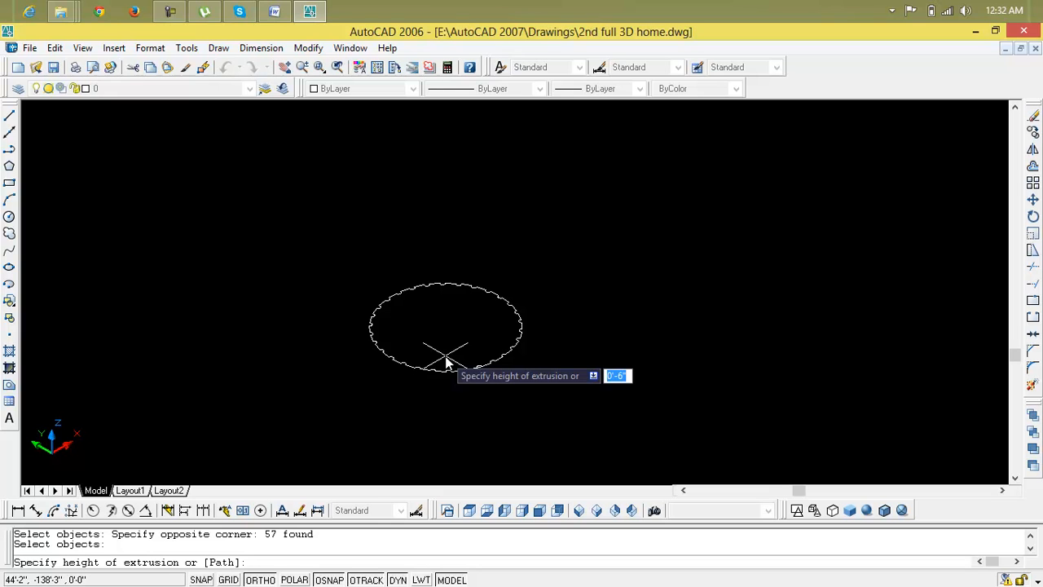
text(3)
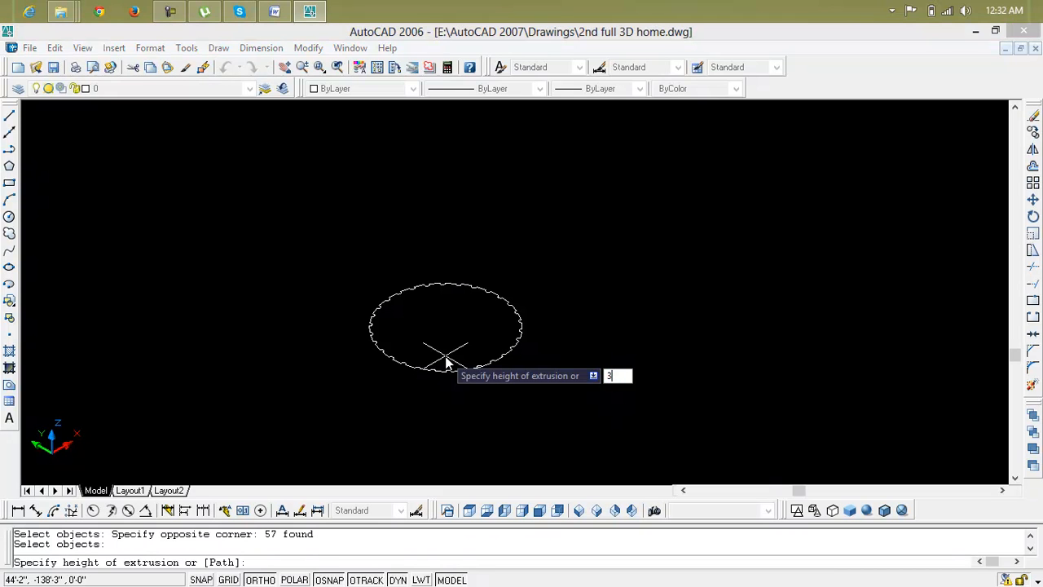
text(')
key(Return)
key(Return)
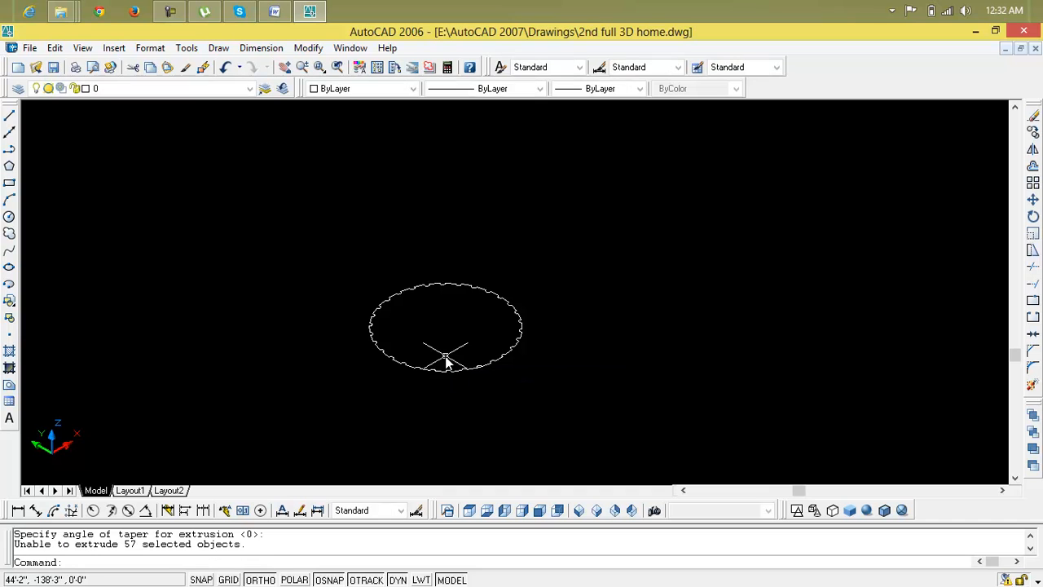
key(Escape)
Create a boundary polyline from the area enclosed by the notched outline.
text(bo)
key(Return)
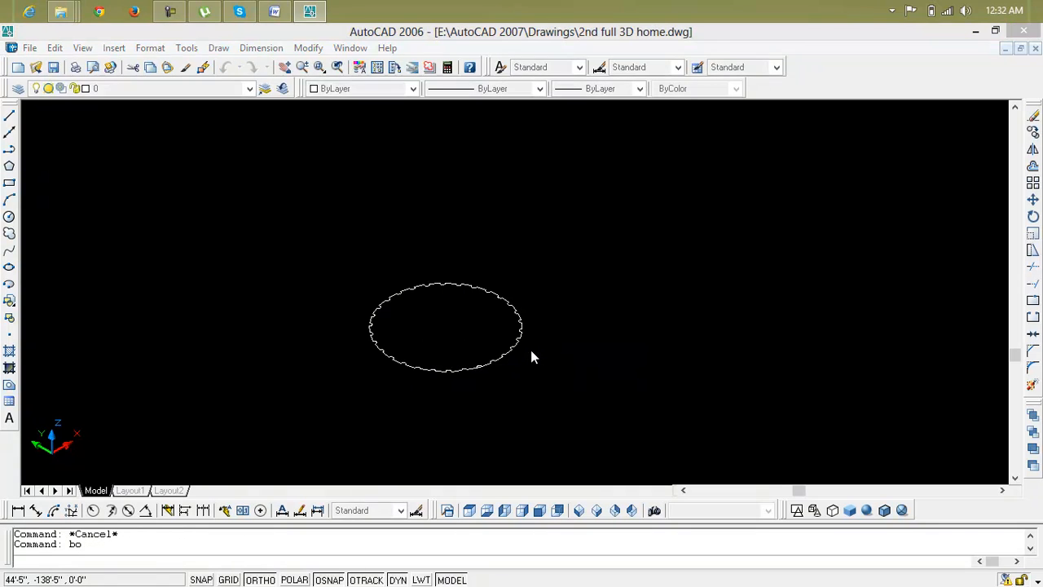
click(110, 122)
click(443, 303)
key(Return)
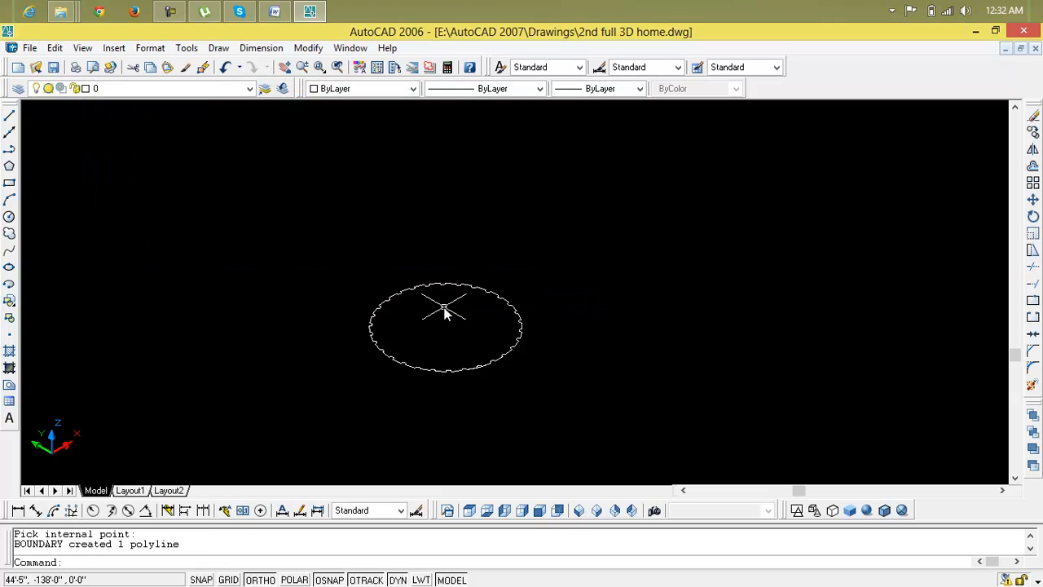
Extrude the notched outline's boundary polyline to a height of 3' with no taper to form the fluted post.
text(ext)
key(Return)
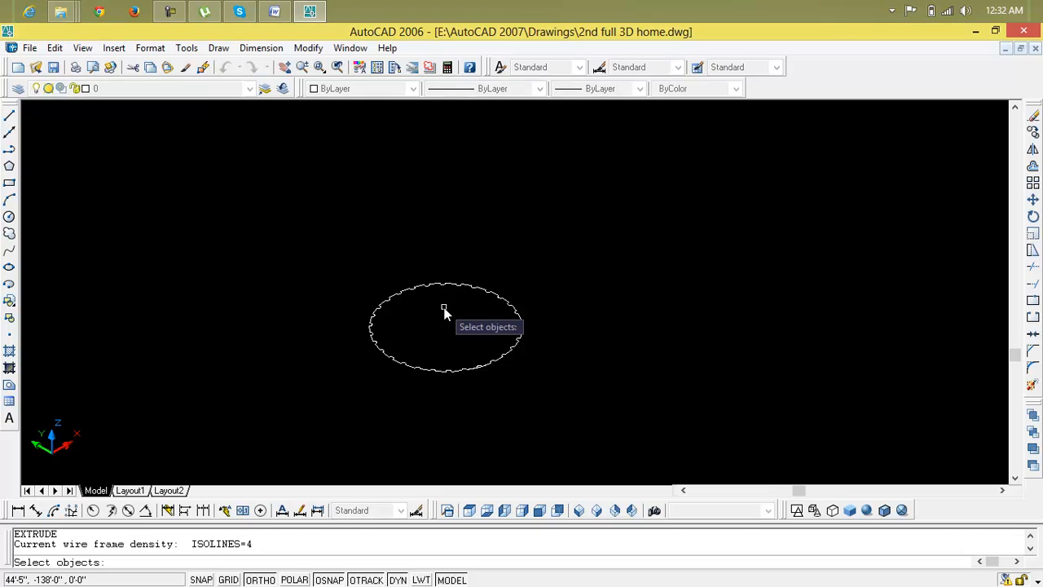
text(3)
key(Return)
key(Return)
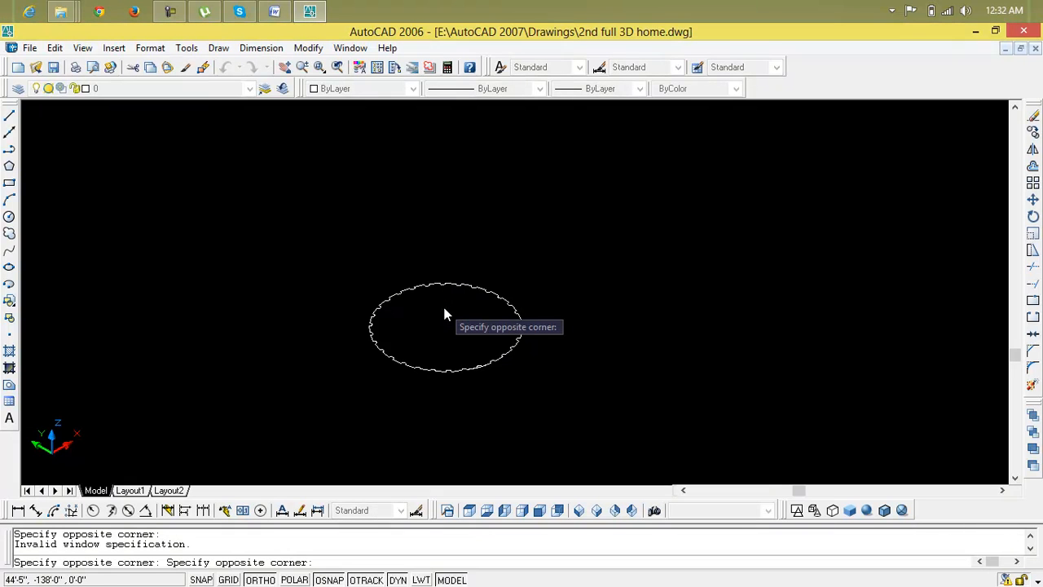
click(444, 307)
click(540, 285)
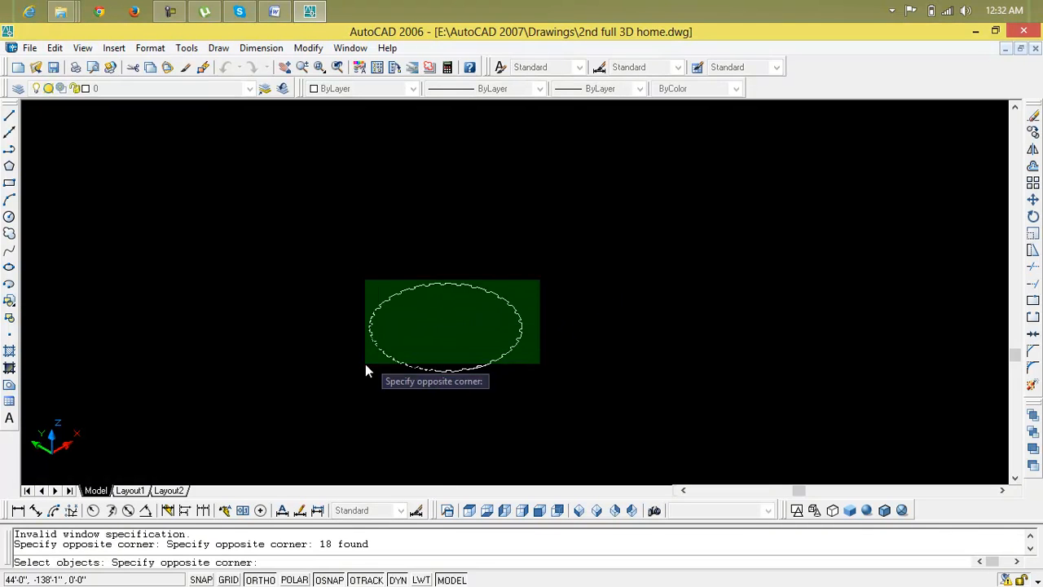
click(361, 374)
key(Return)
text(3)
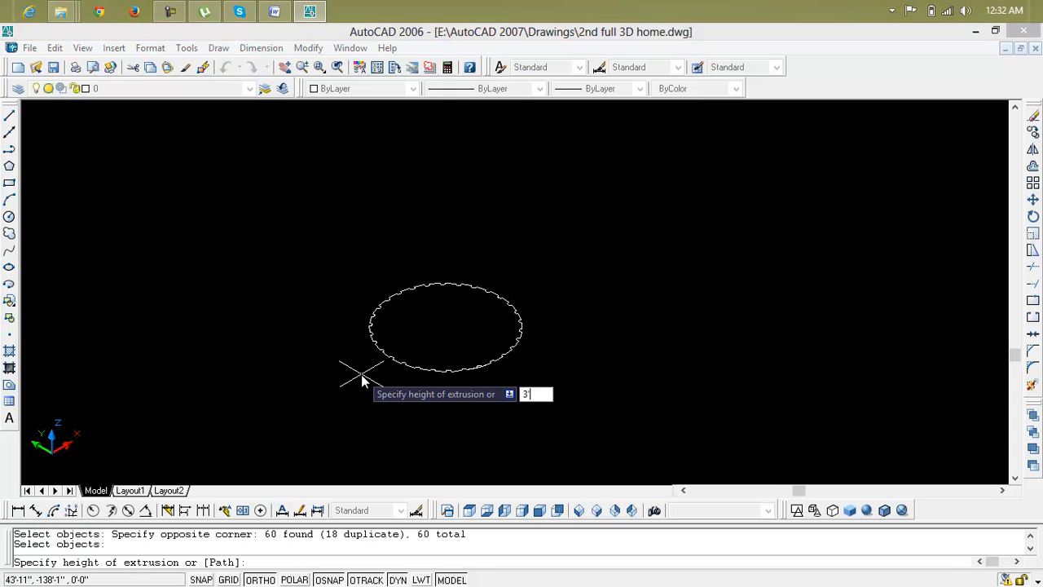
key(Return)
key(Return)
scroll(369, 371, down, 3)
scroll(373, 331, up, 5)
scroll(409, 314, down, 4)
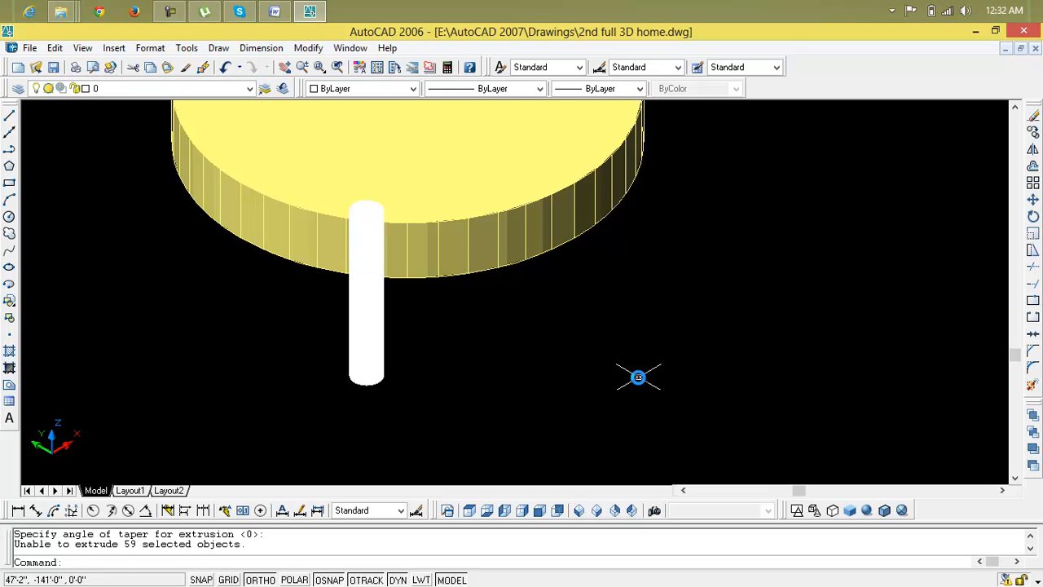
key(Escape)
key(Escape)
Set the fluted post's color to DIC 335.
scroll(360, 373, down, 2)
middle_drag(345, 367, 418, 388)
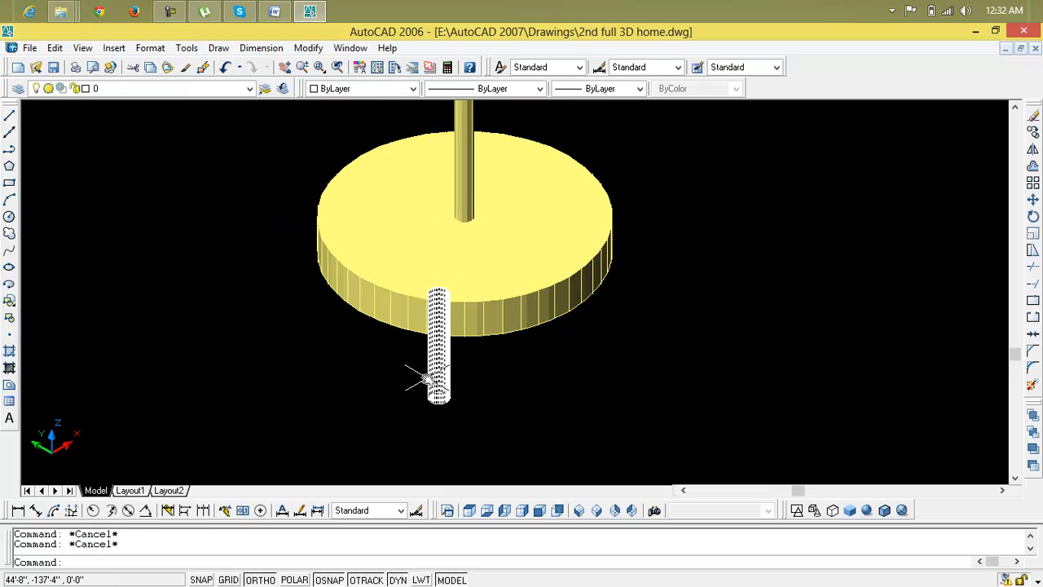
double_click(426, 379)
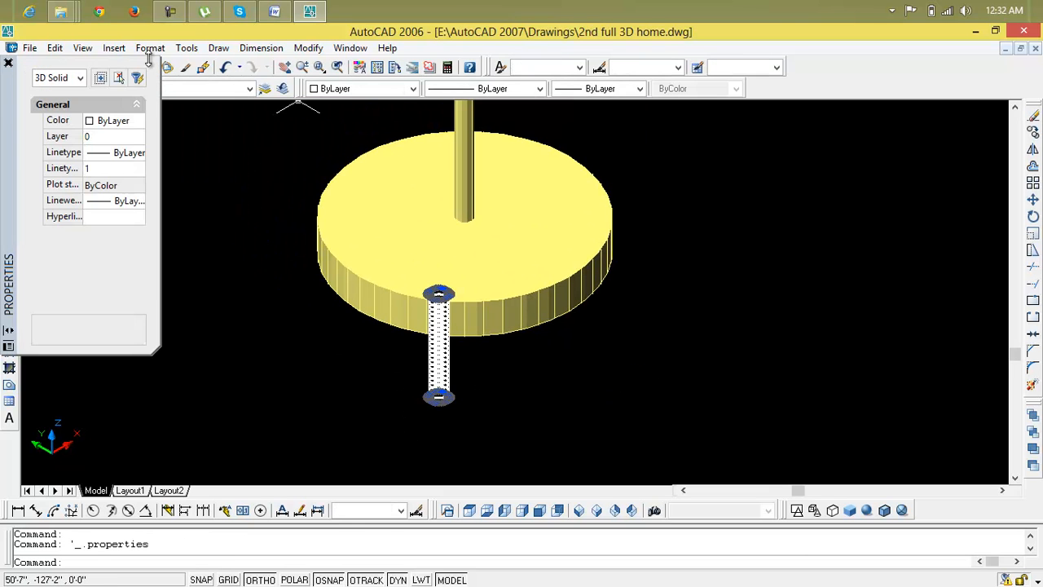
click(8, 63)
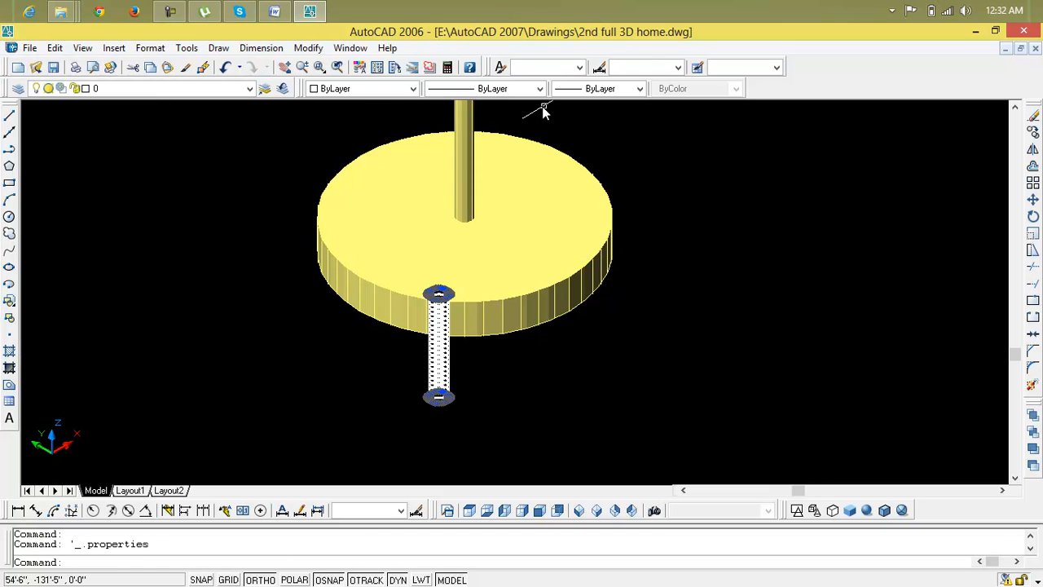
click(413, 90)
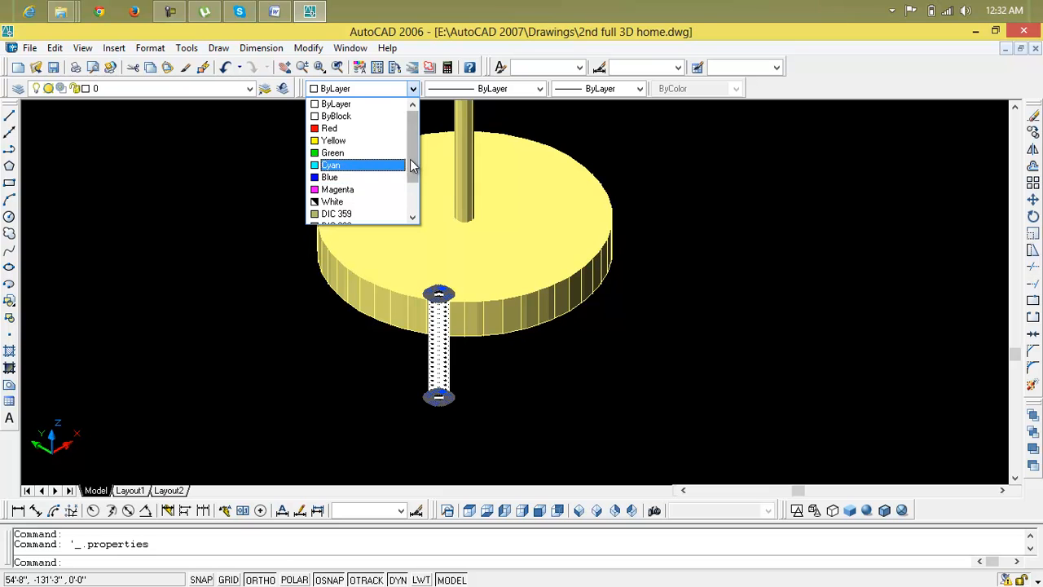
scroll(414, 208, down, 2)
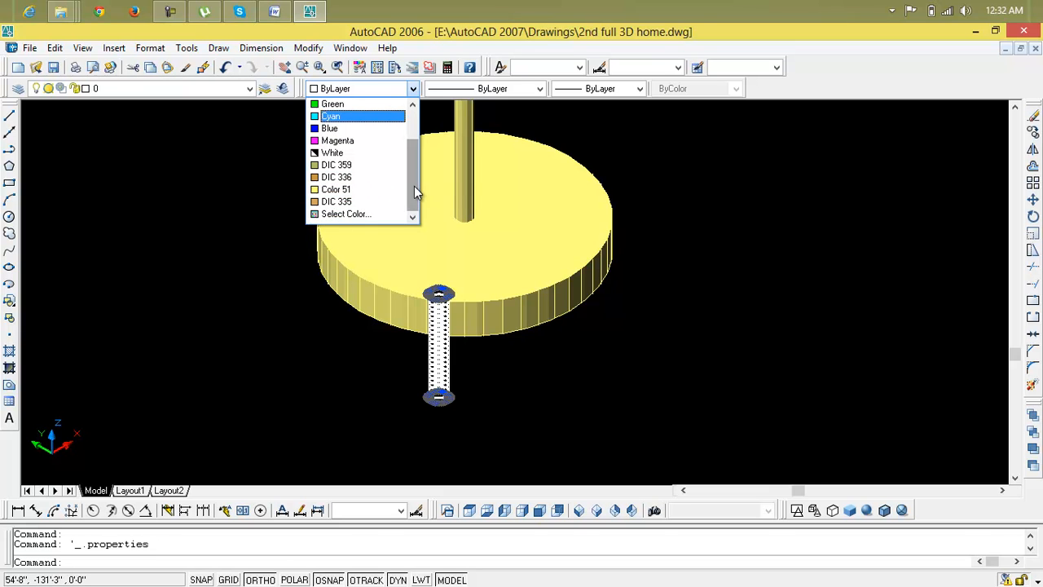
click(361, 202)
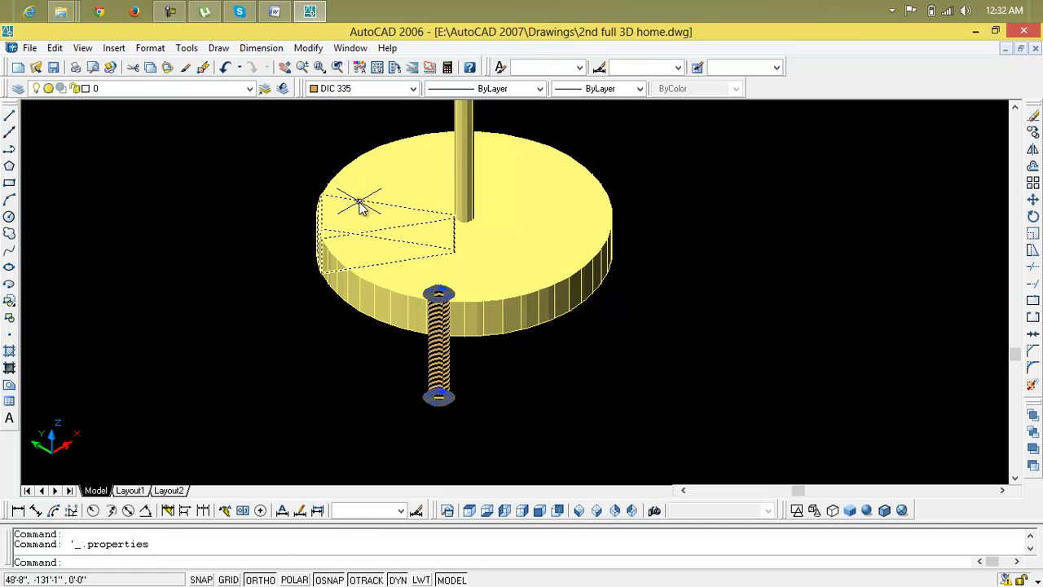
key(Escape)
key(Escape)
scroll(454, 353, up, 4)
scroll(454, 352, down, 5)
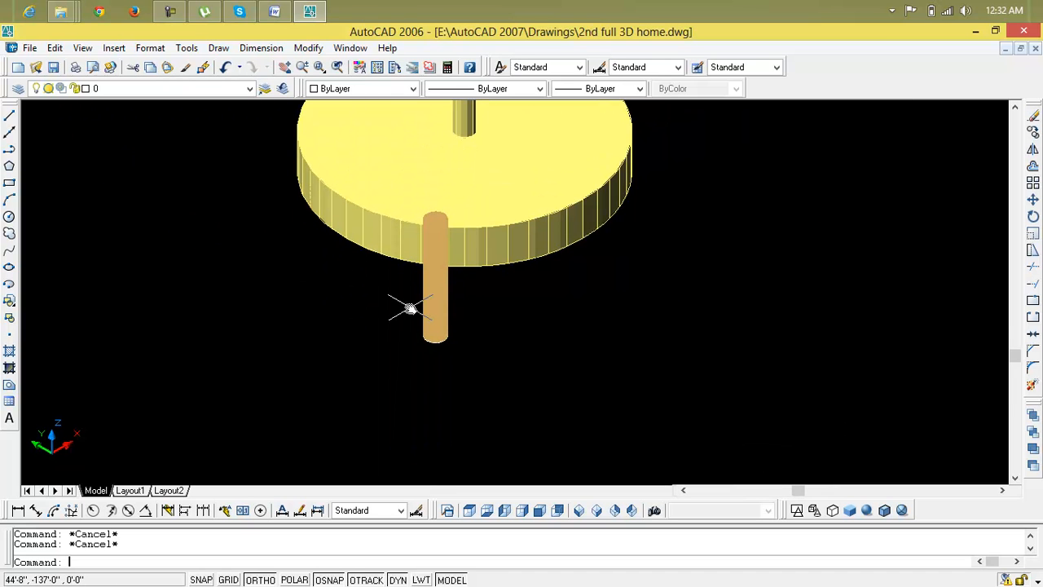
Move the post together with its notched outline from its base center onto the outer top rim of the wedge steps.
text(m)
key(Return)
click(404, 337)
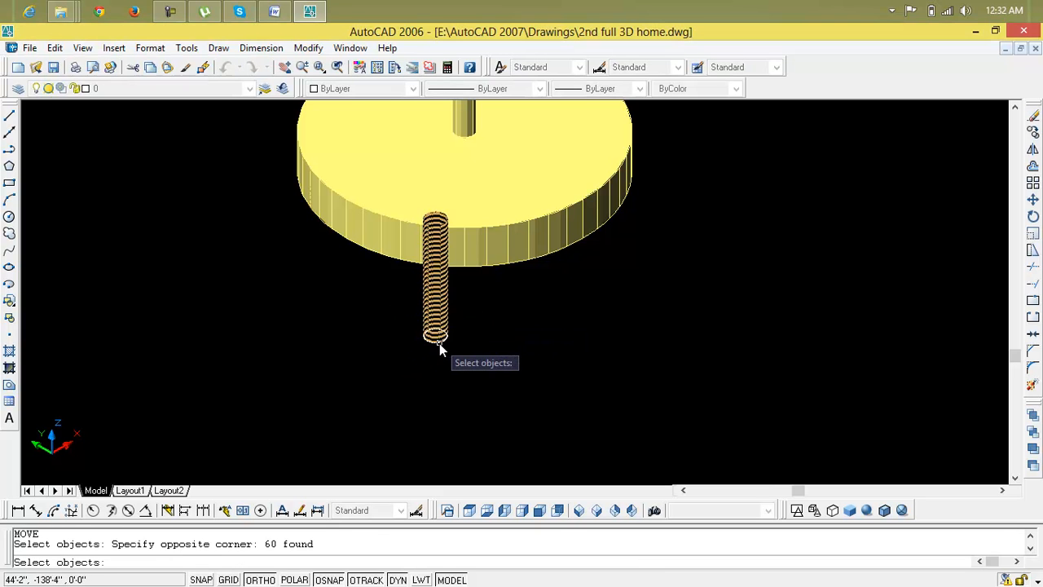
key(Return)
scroll(429, 343, up, 4)
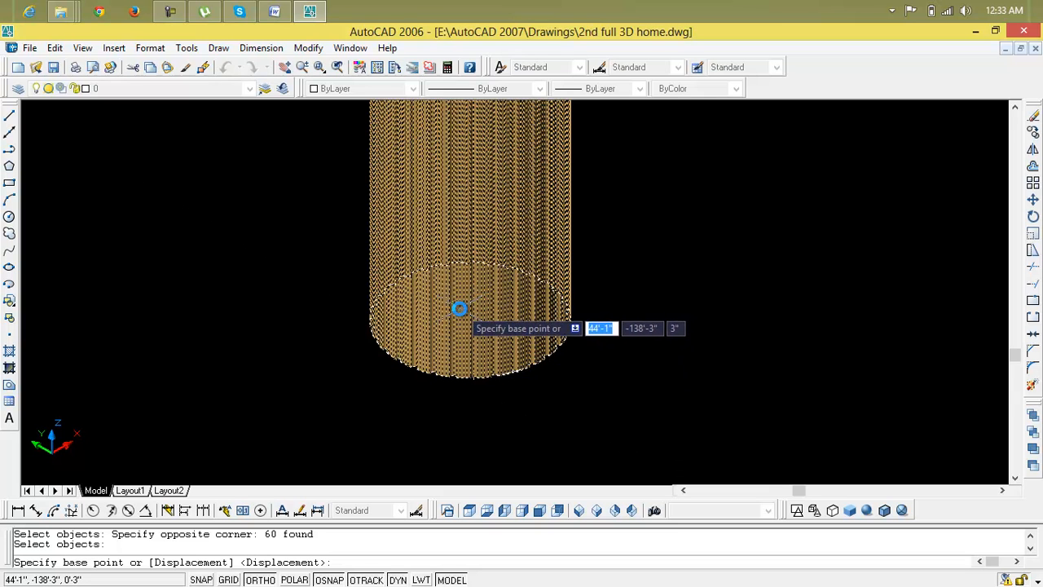
scroll(456, 308, up, 5)
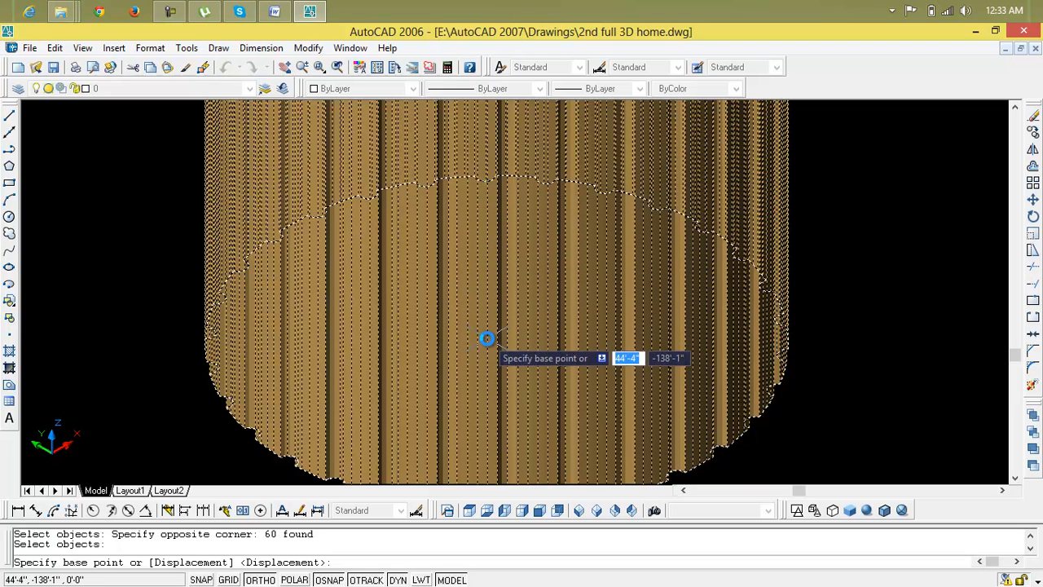
scroll(488, 342, down, 3)
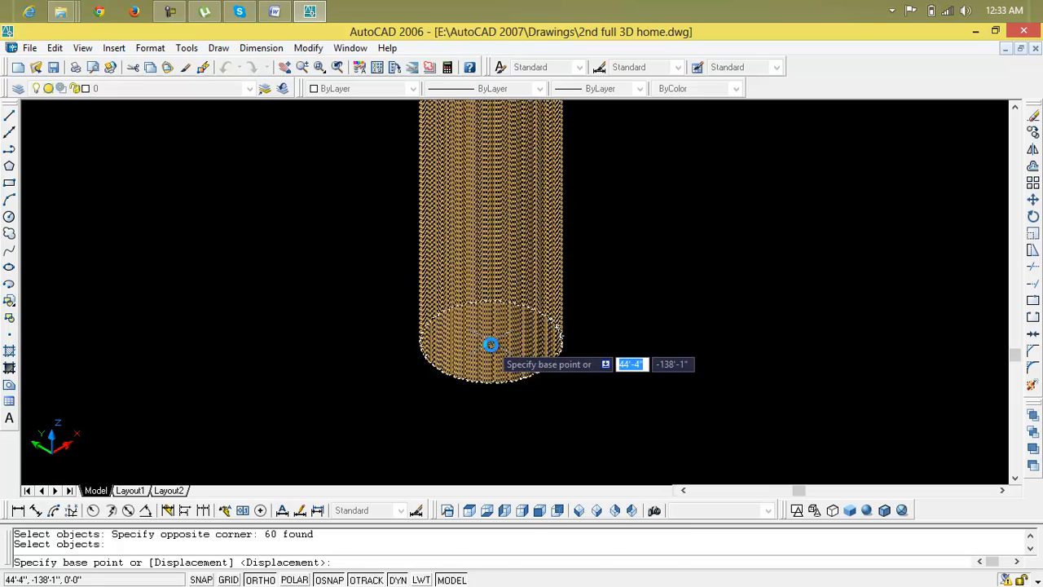
click(497, 344)
scroll(489, 346, down, 5)
scroll(487, 356, up, 10)
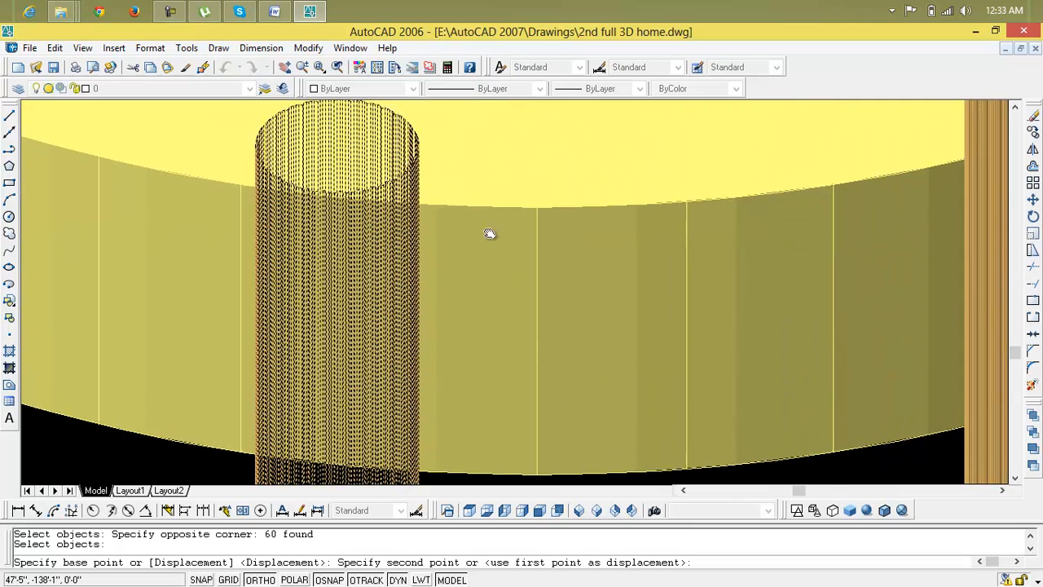
middle_drag(489, 234, 494, 386)
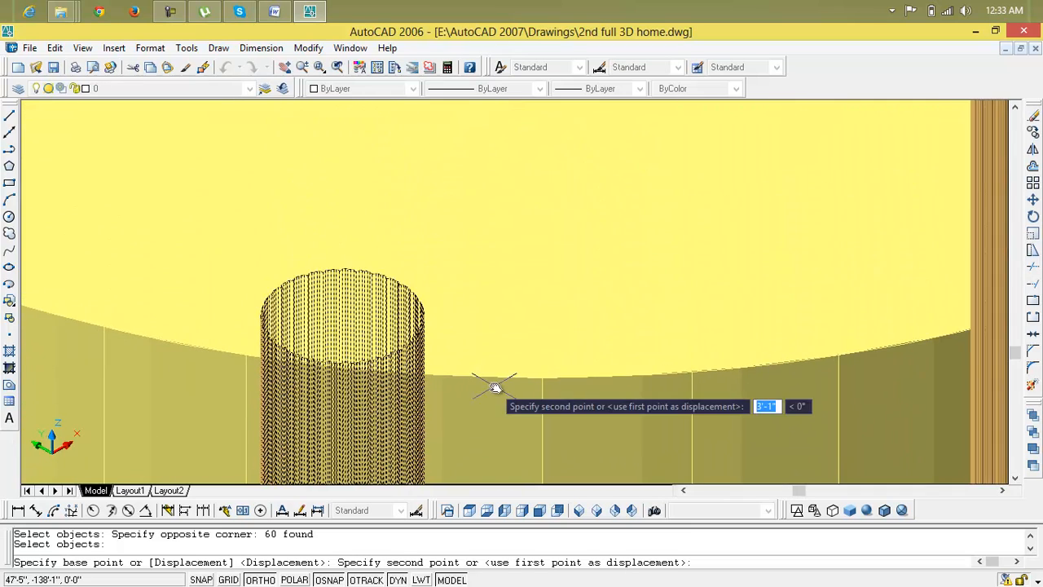
scroll(471, 377, down, 2)
scroll(457, 377, down, 5)
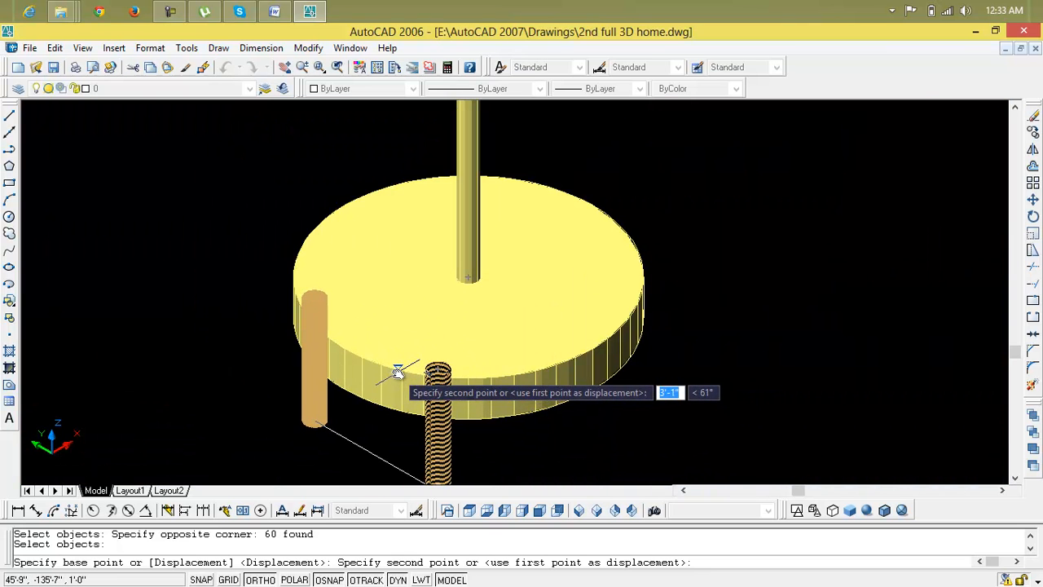
click(398, 374)
scroll(398, 373, down, 3)
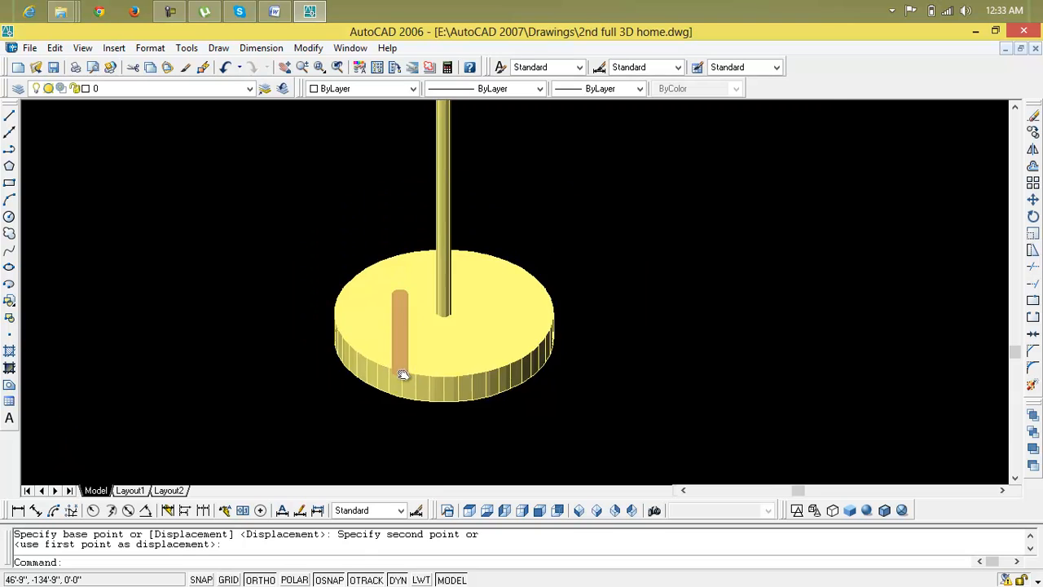
Move only the post solid slightly inward from the rim, away from its flat notched outline.
scroll(471, 395, up, 8)
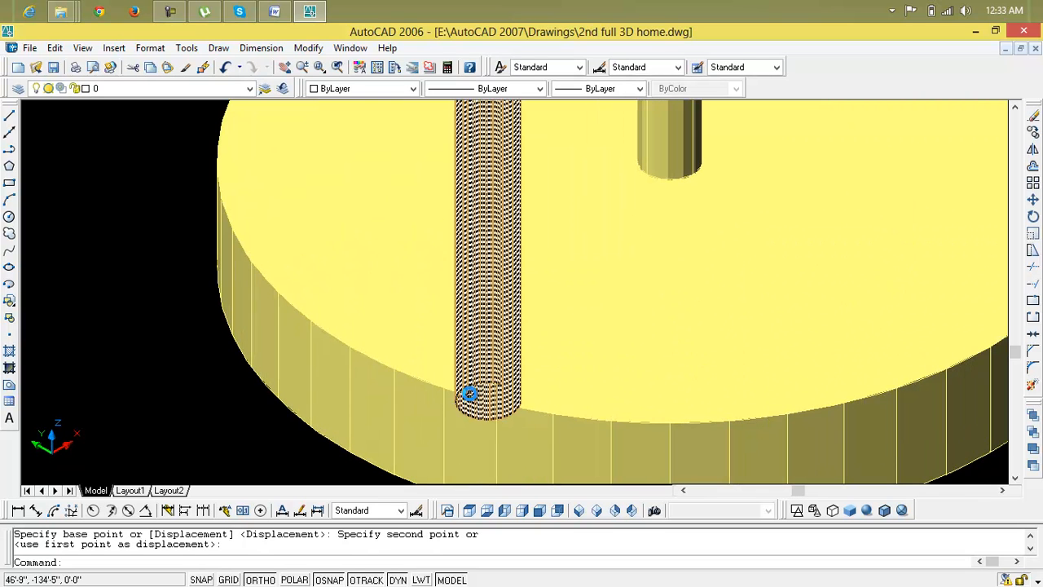
click(533, 410)
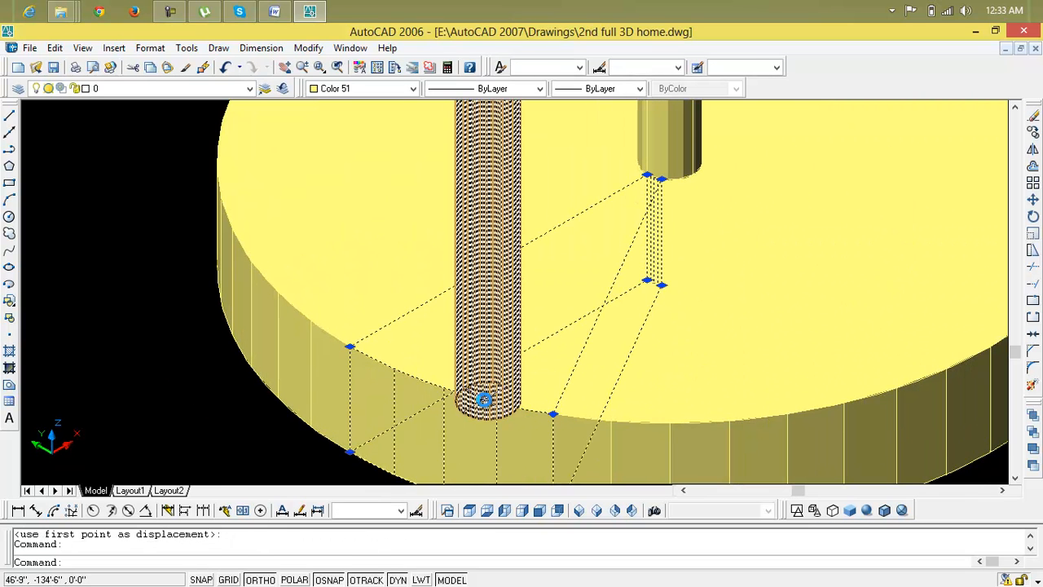
scroll(522, 383, up, 3)
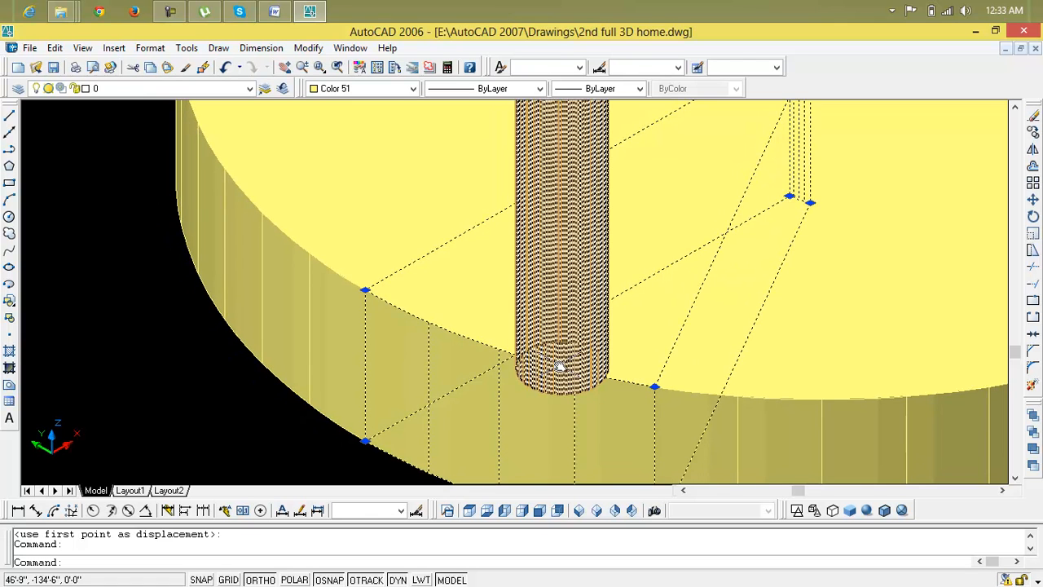
key(Escape)
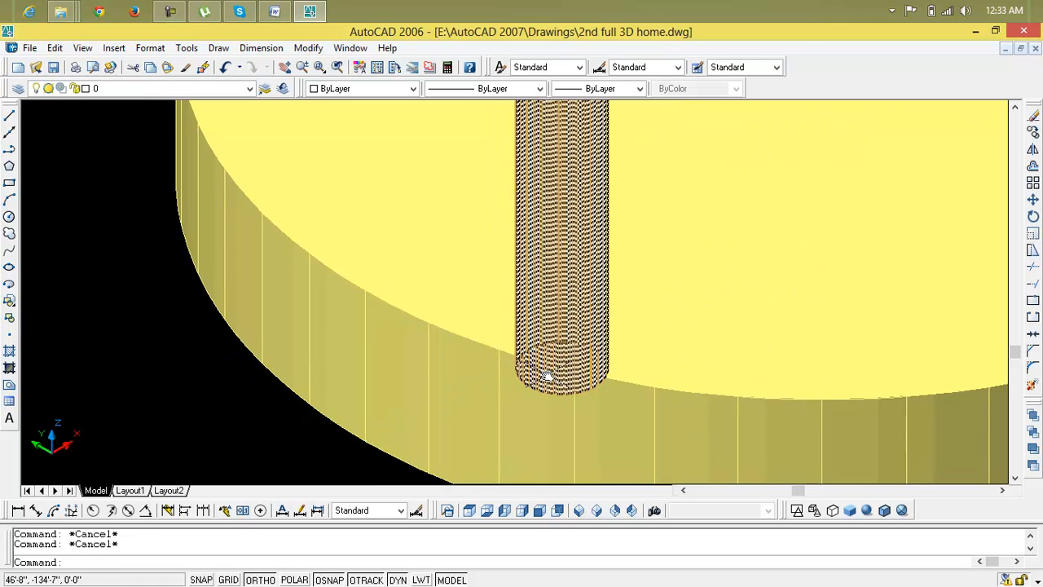
text(m)
key(Return)
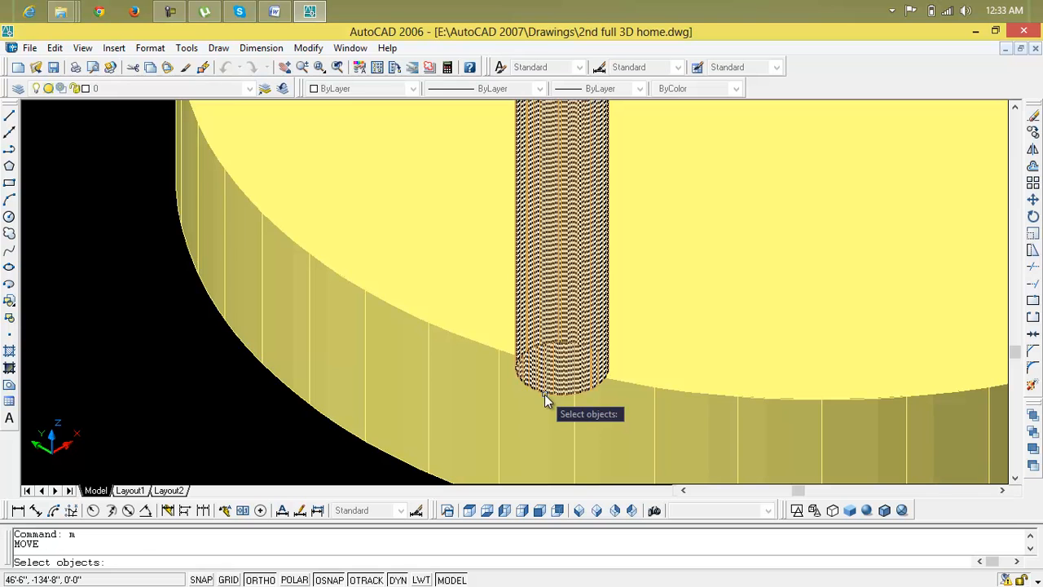
click(544, 393)
key(Return)
click(540, 393)
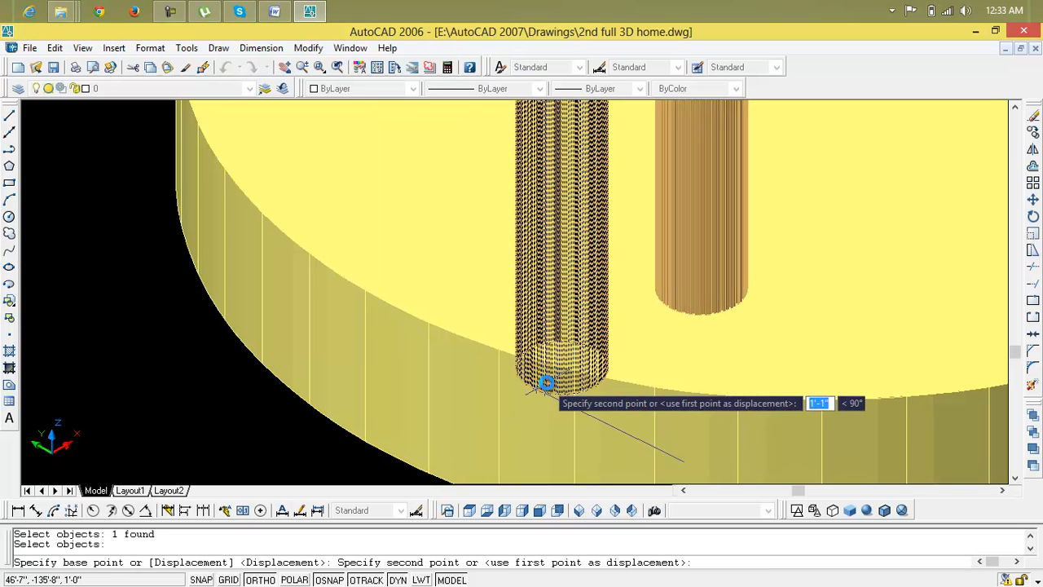
click(559, 367)
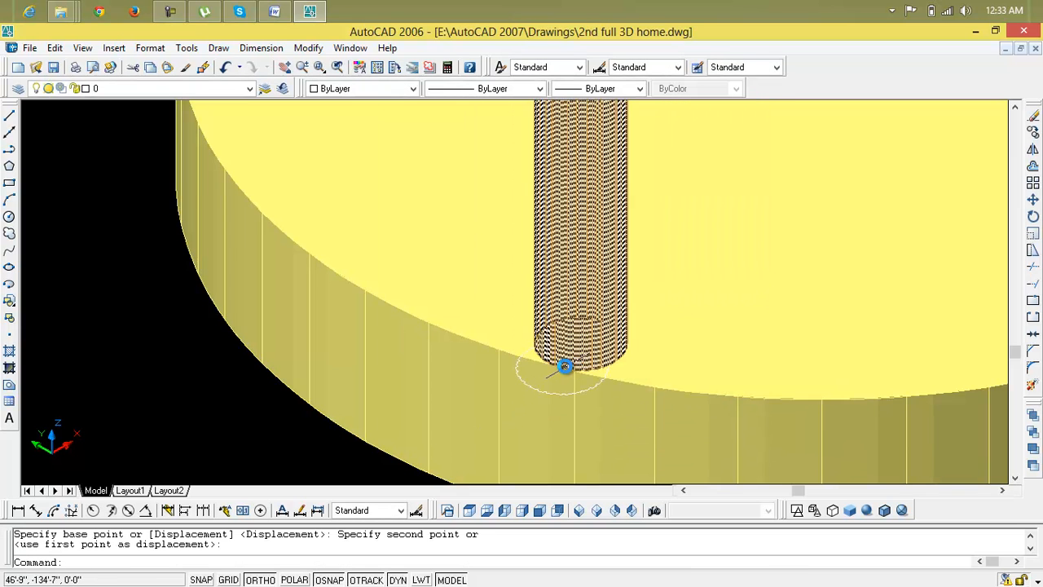
Nudge the post solid again by a tiny distance, picking the base point on the near side of its base.
scroll(559, 367, up, 3)
key(Return)
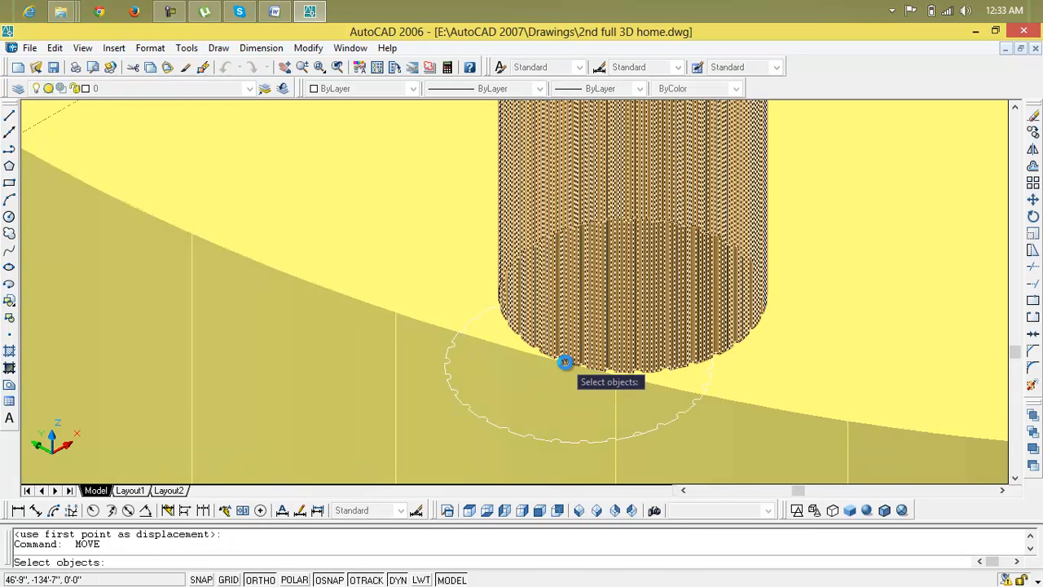
click(561, 366)
key(Return)
click(565, 364)
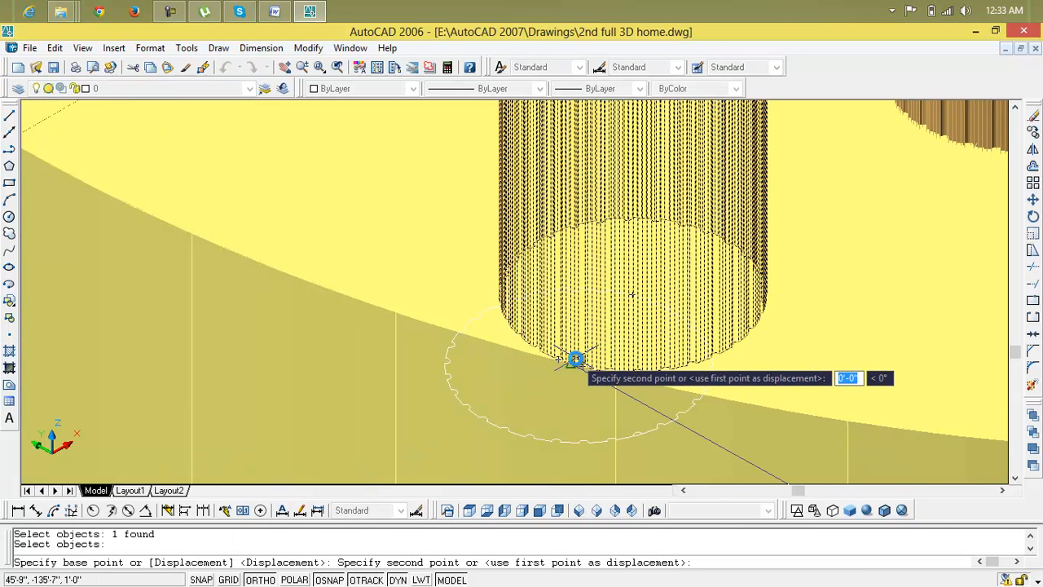
click(576, 359)
scroll(574, 364, up, 4)
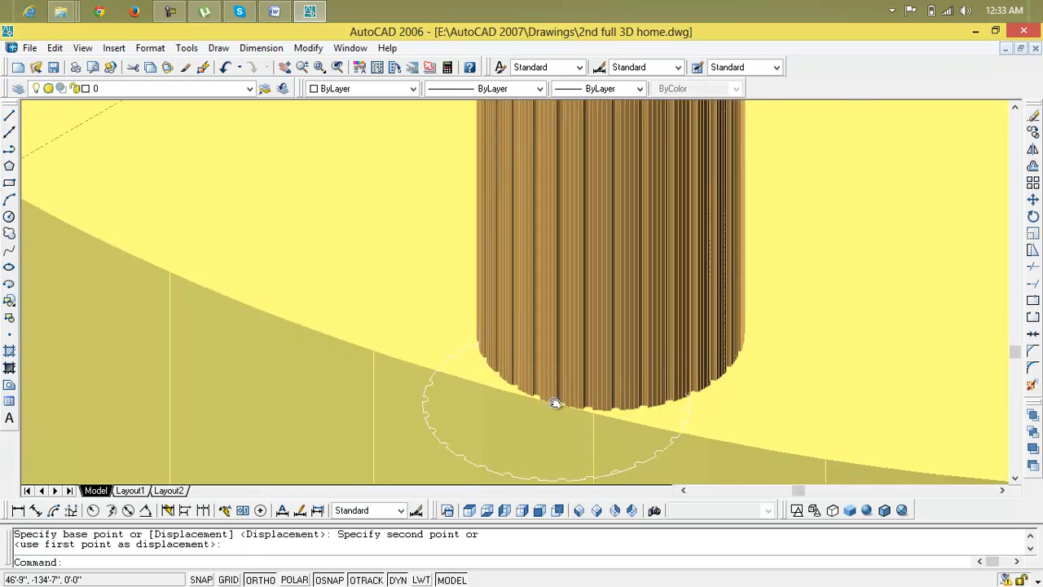
Shift the post solid slightly further onto the step's top face, using a notch on its base edge as base point.
key(Return)
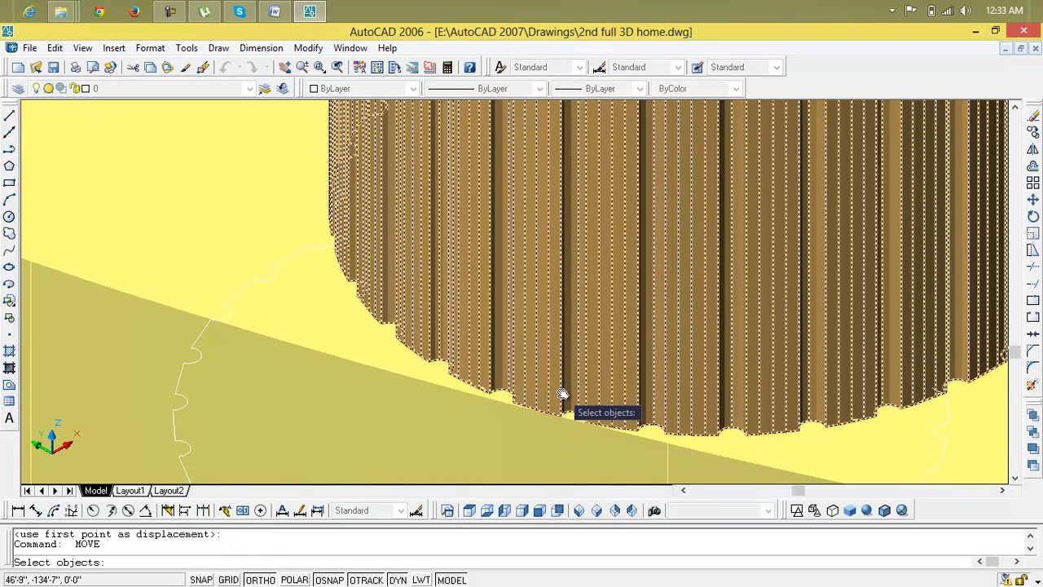
click(561, 395)
key(Return)
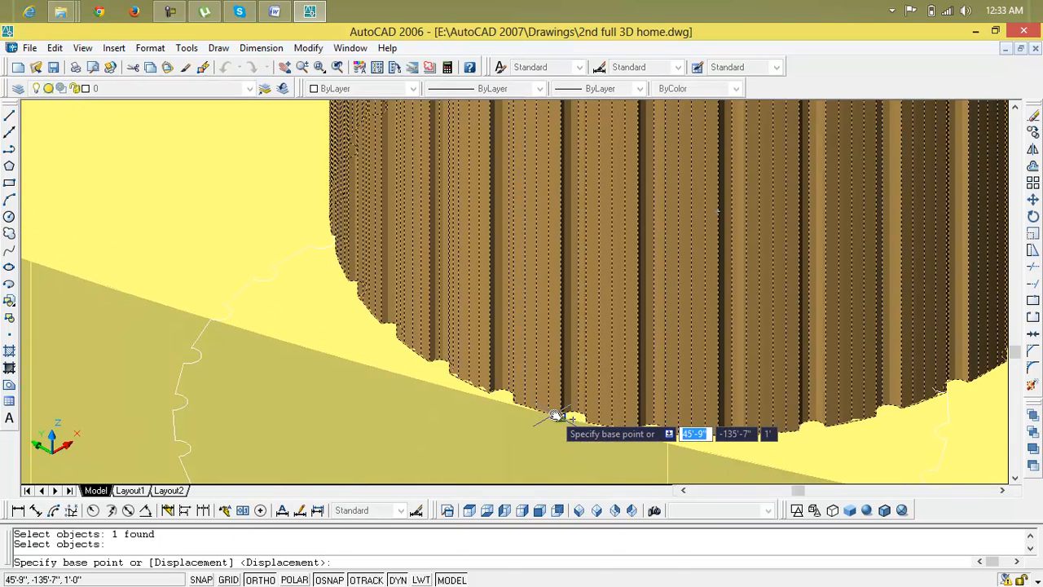
click(561, 408)
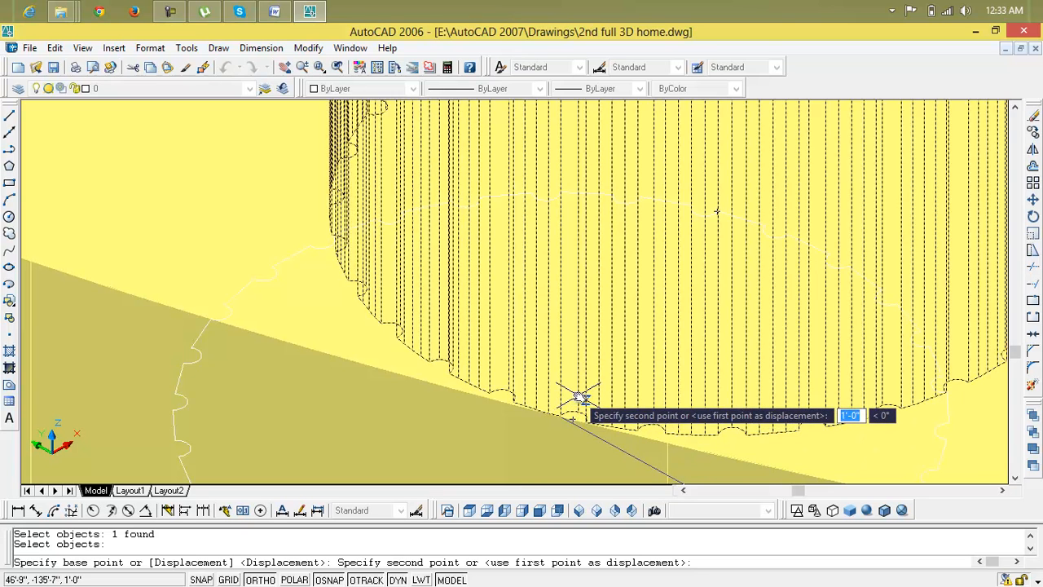
click(585, 392)
key(Return)
scroll(586, 392, down, 8)
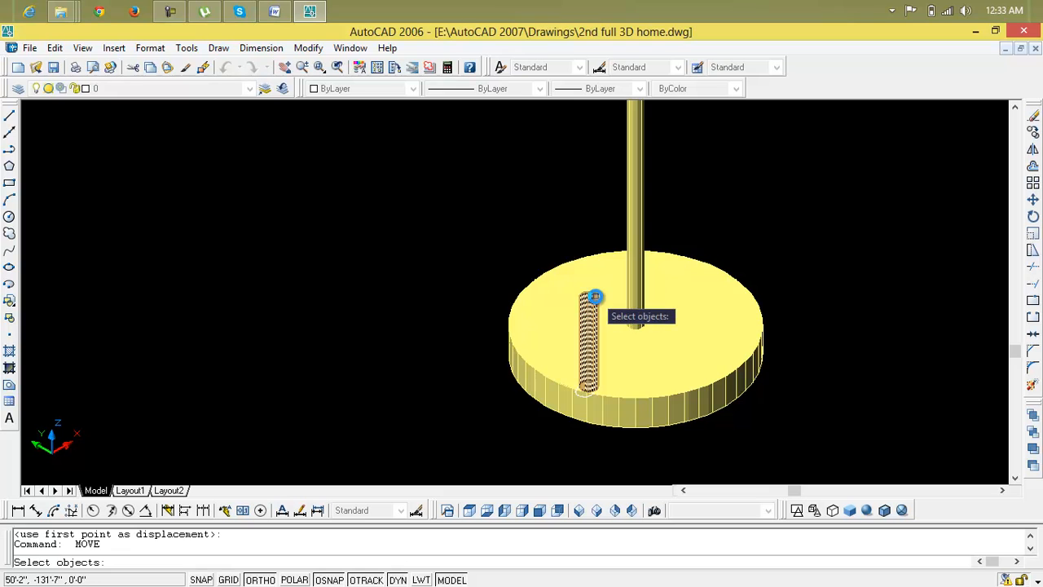
key(Escape)
key(Escape)
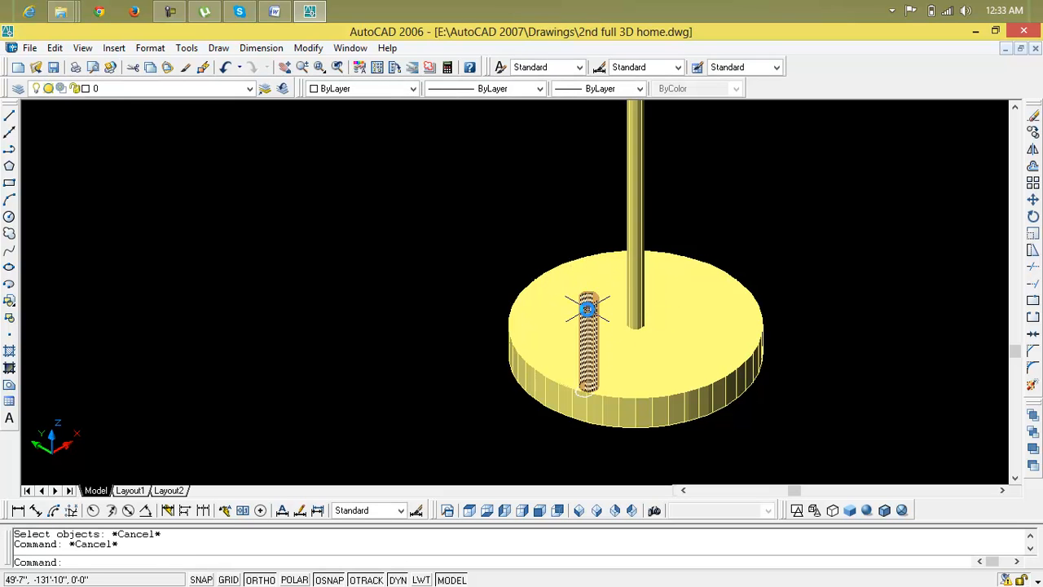
Change the color of the fluted post on the steps' outer rim to Magenta.
click(587, 309)
click(412, 88)
click(356, 140)
key(Escape)
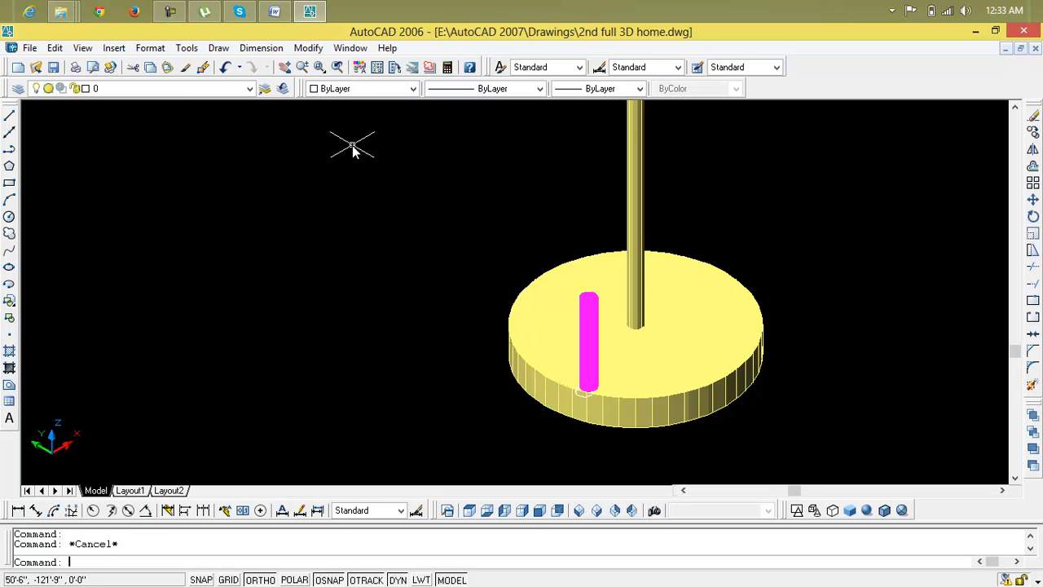
scroll(484, 236, down, 3)
scroll(515, 263, up, 4)
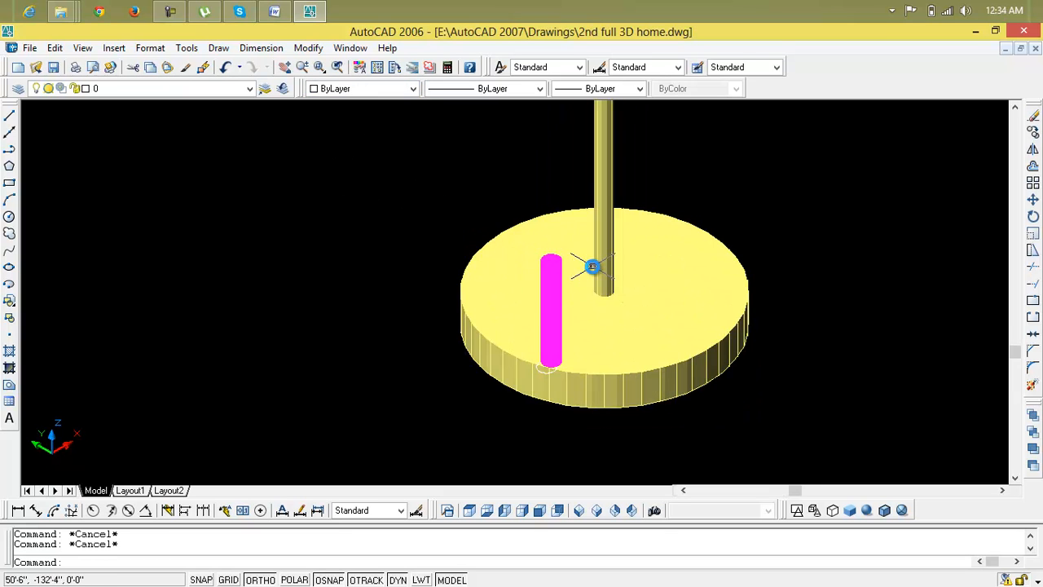
click(642, 275)
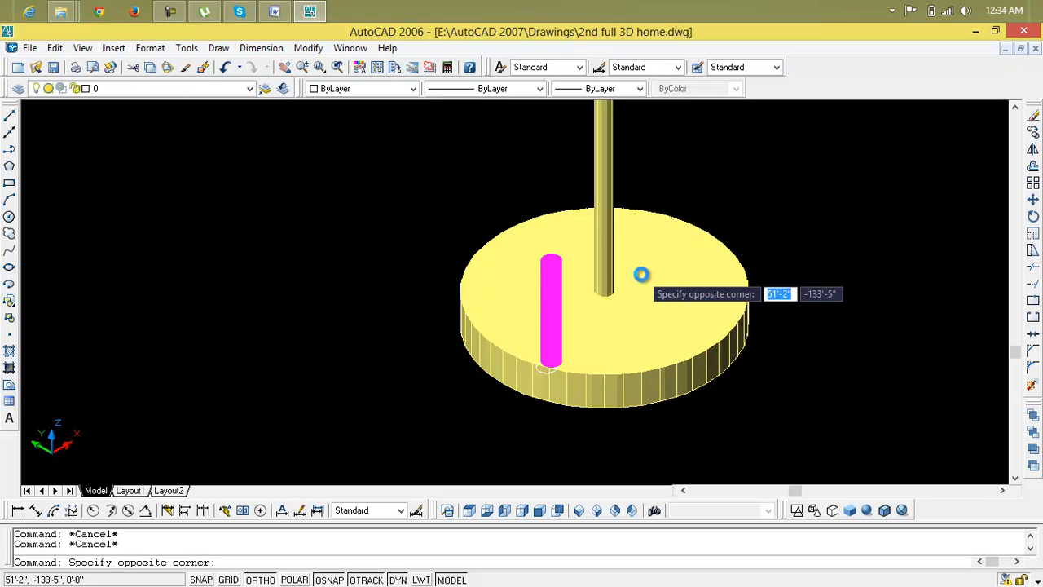
key(Escape)
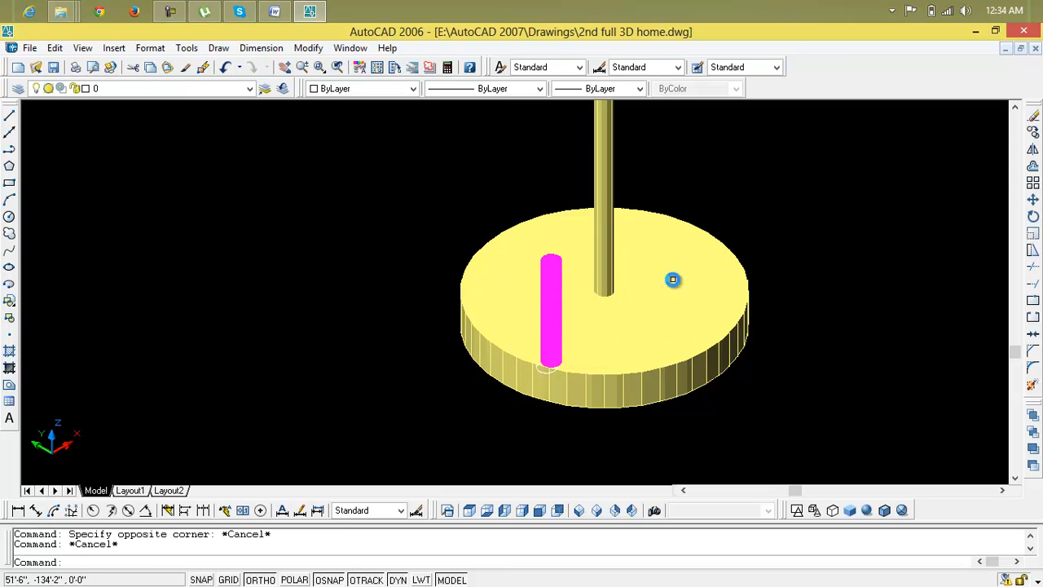
scroll(542, 387, up, 4)
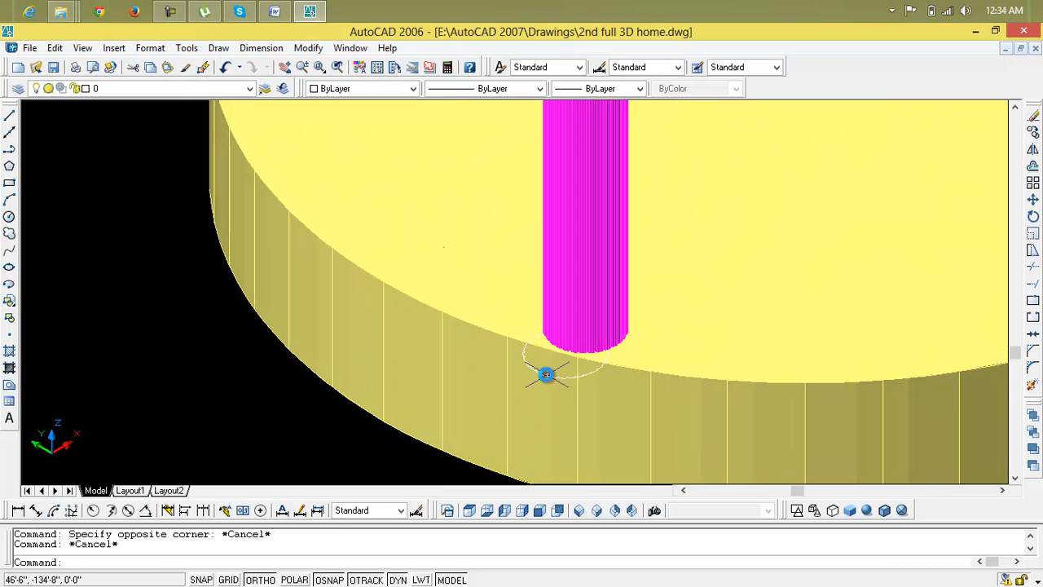
scroll(550, 377, down, 4)
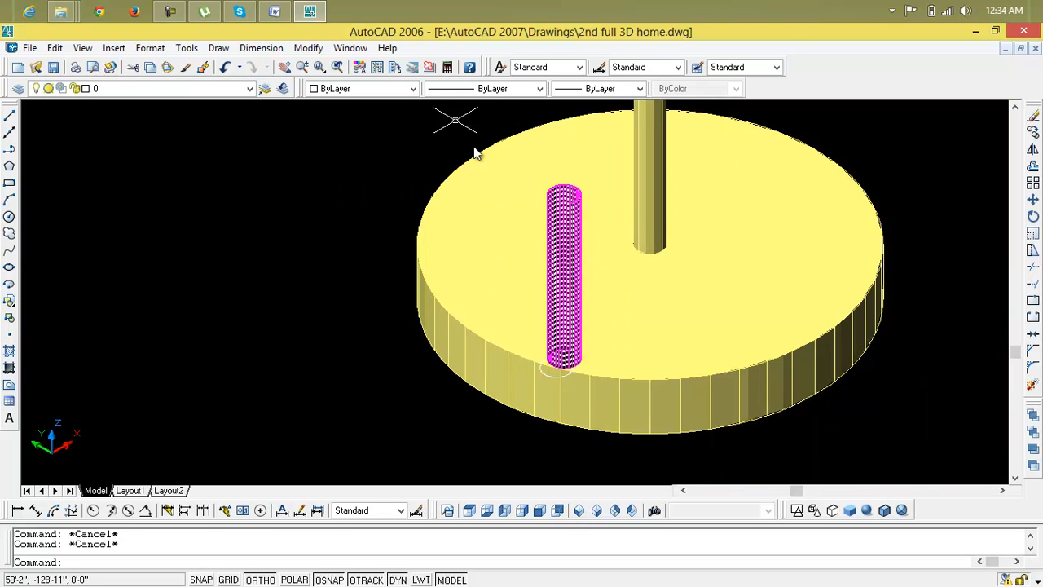
Polar-array the post to twelve items over 360 degrees around the center of the pole's top face, rotating the copies.
click(1033, 184)
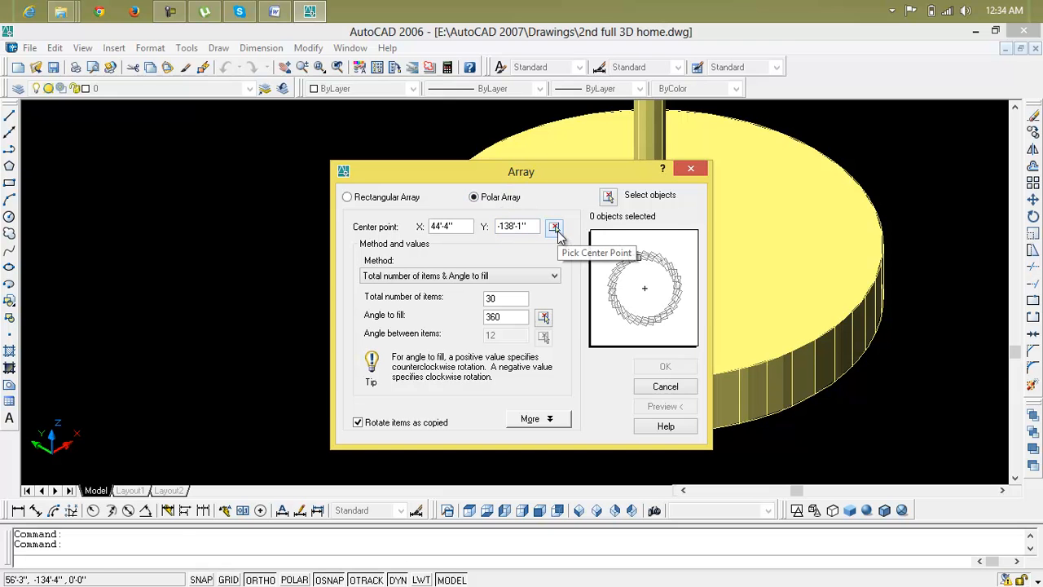
click(610, 197)
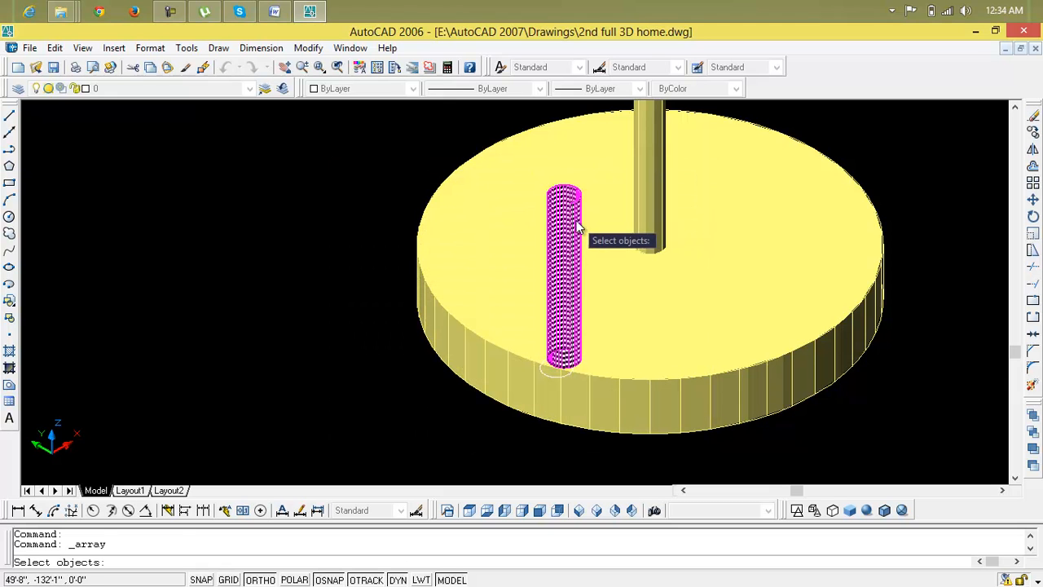
click(570, 214)
key(Return)
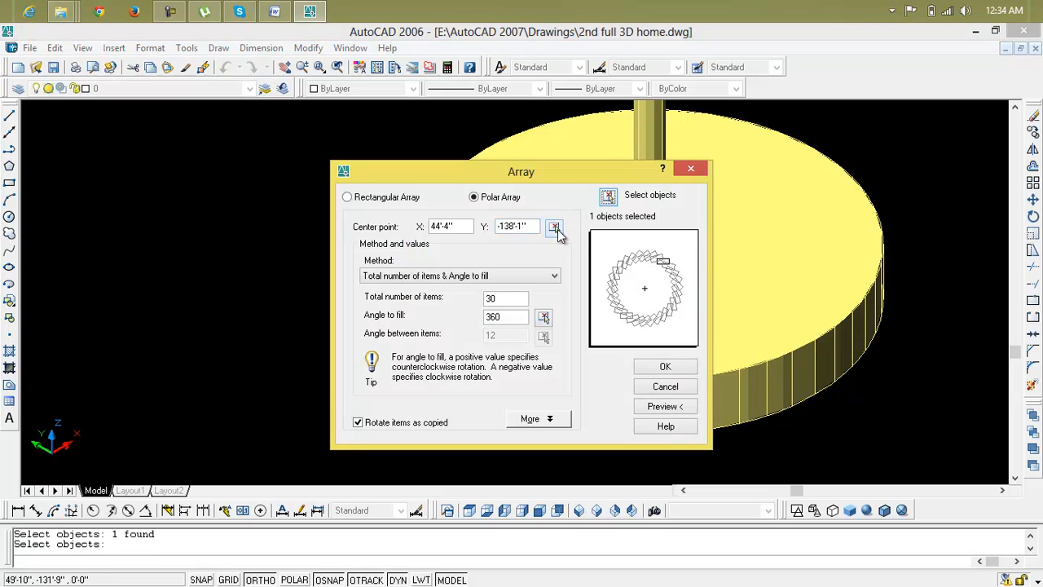
click(554, 227)
scroll(562, 228, down, 10)
scroll(573, 235, up, 4)
scroll(573, 235, up, 5)
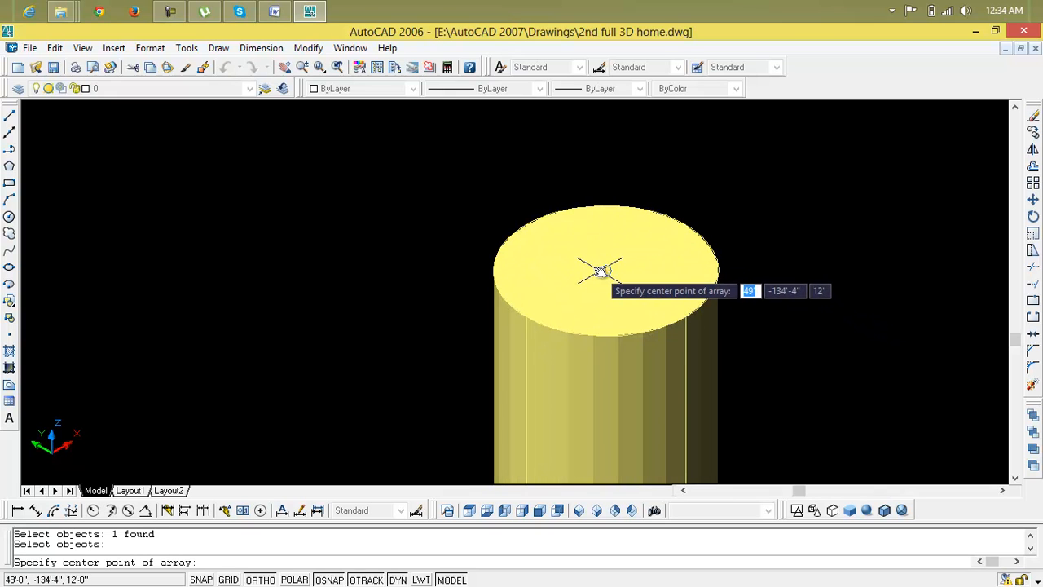
click(603, 273)
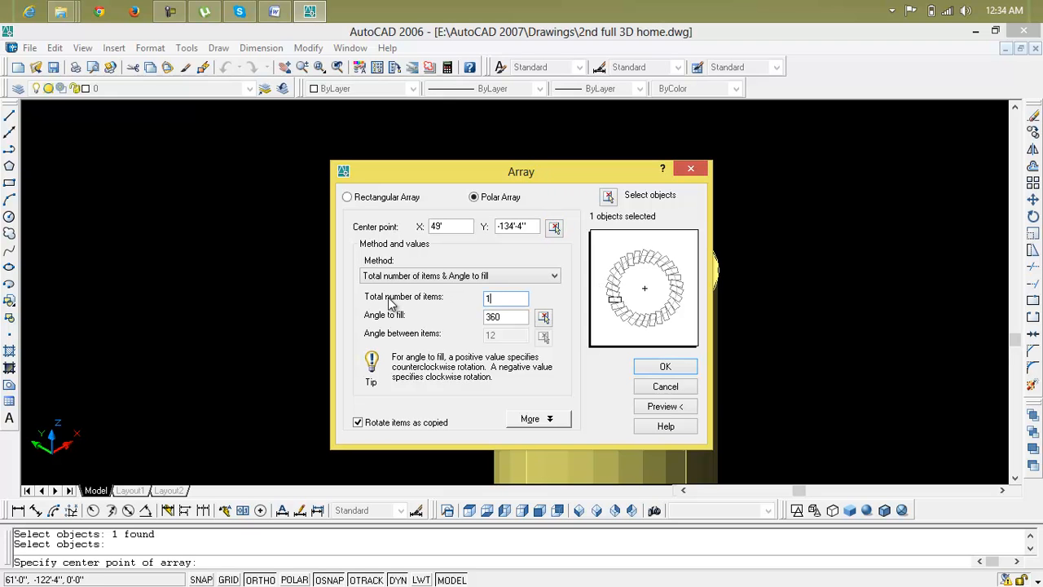
key(Return)
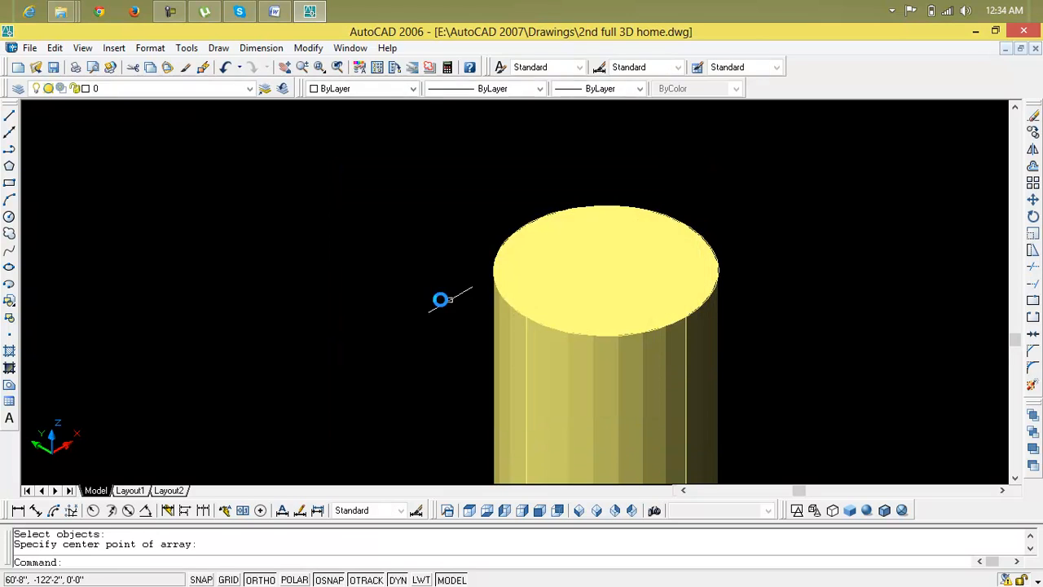
Change the color of all twelve arrayed posts to the olive green DIC 359.
scroll(545, 319, down, 6)
scroll(545, 339, down, 4)
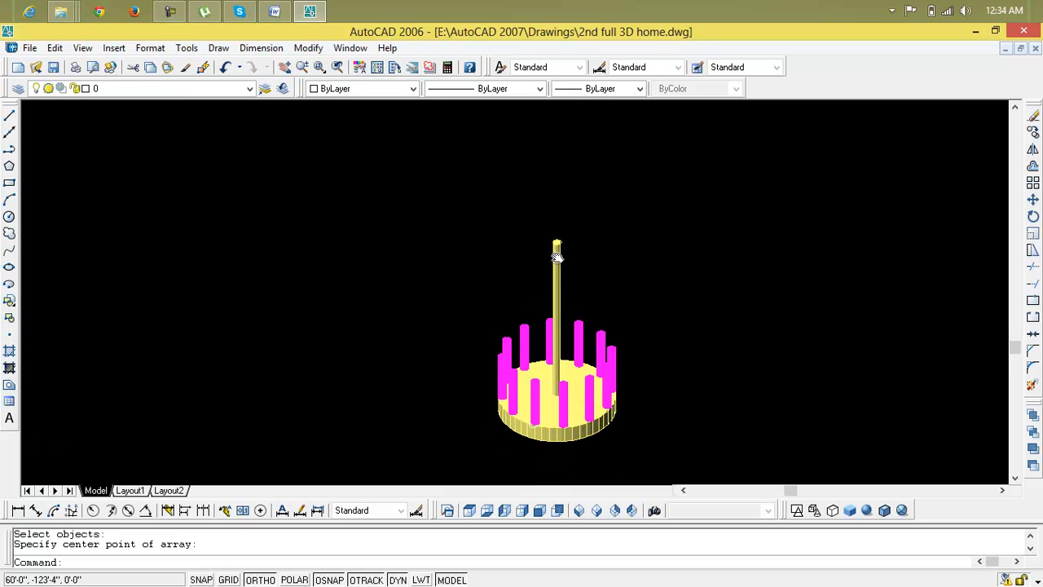
scroll(560, 362, up, 6)
scroll(561, 362, down, 3)
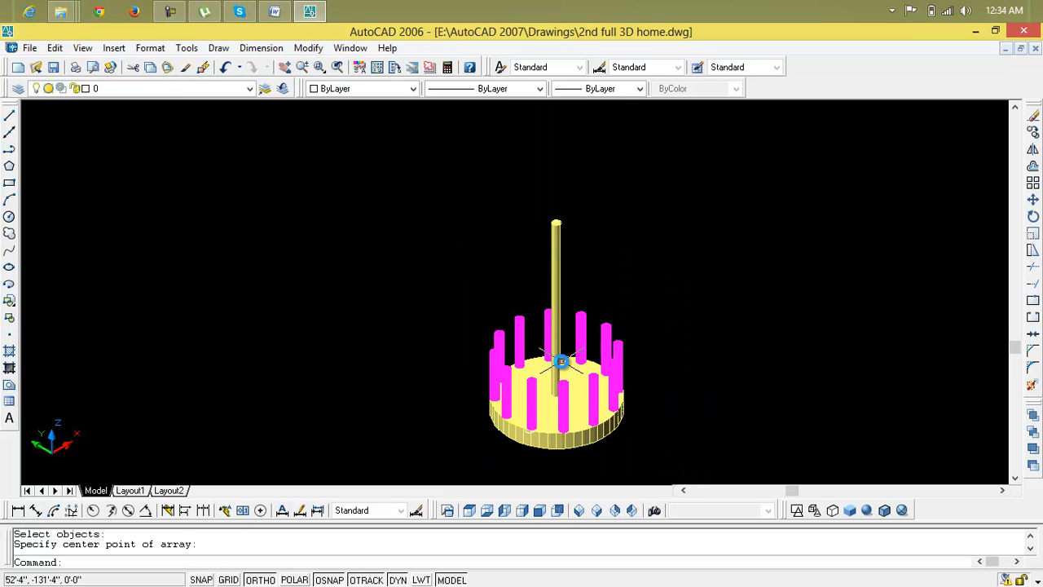
scroll(619, 353, down, 2)
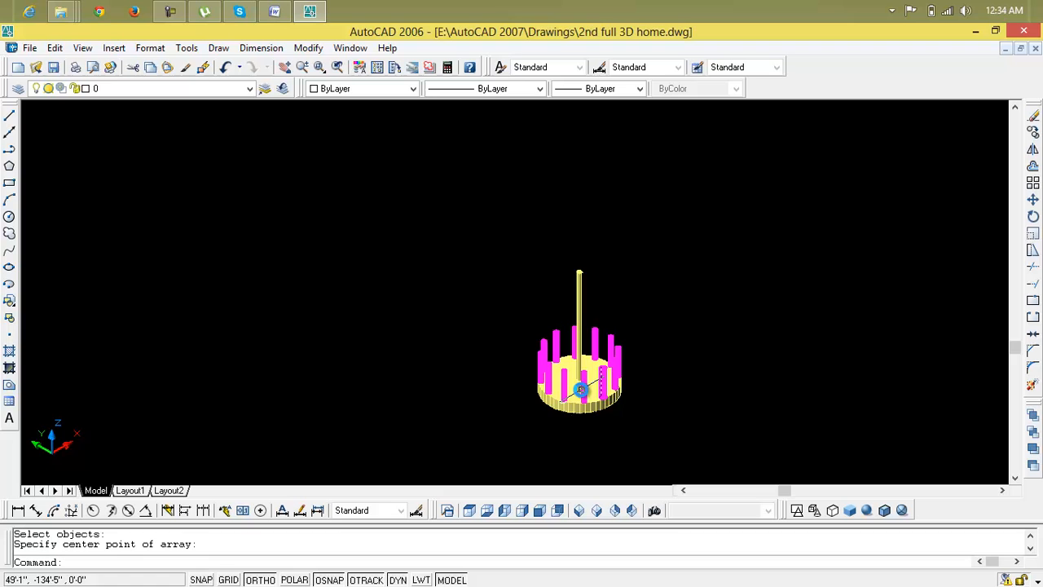
scroll(566, 361, up, 5)
click(564, 341)
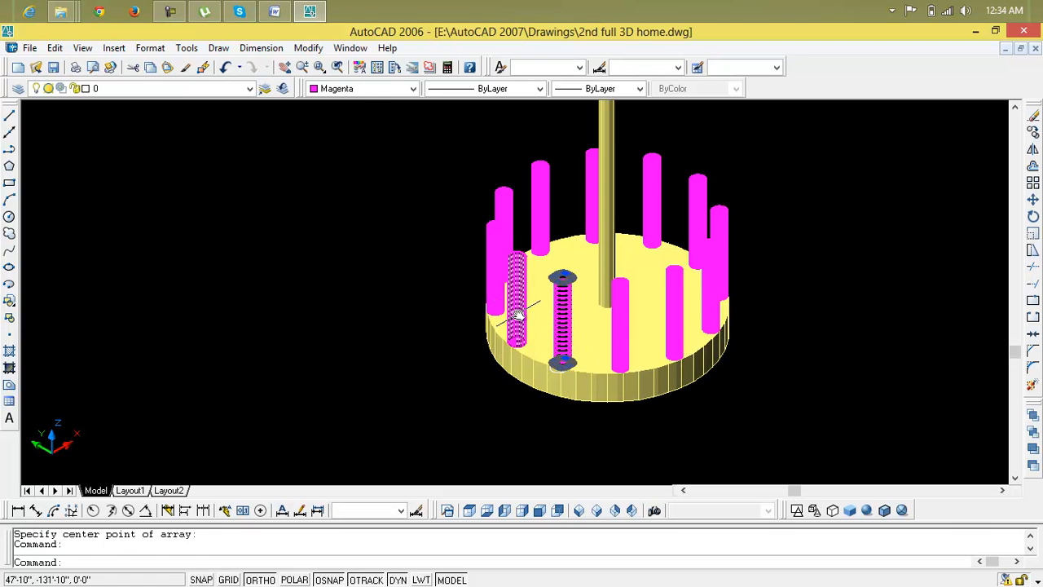
click(516, 300)
click(497, 277)
click(505, 233)
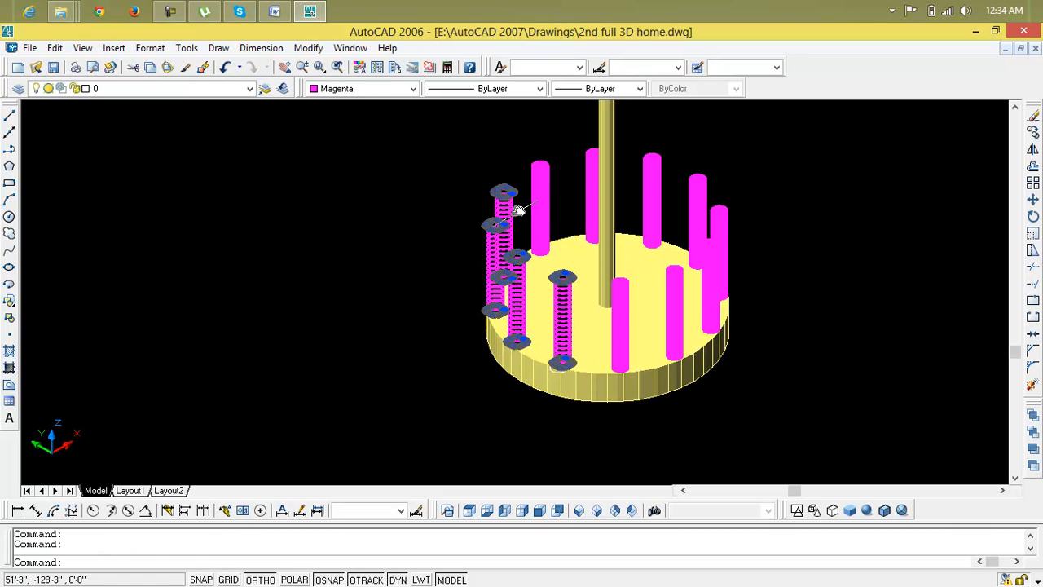
click(546, 202)
click(592, 187)
click(664, 193)
click(649, 202)
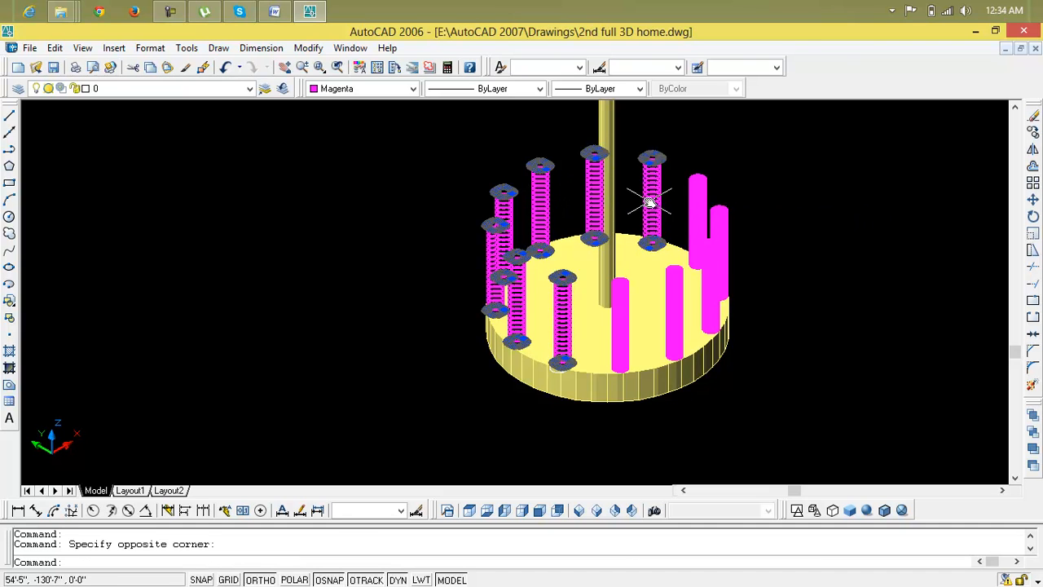
click(702, 208)
click(713, 244)
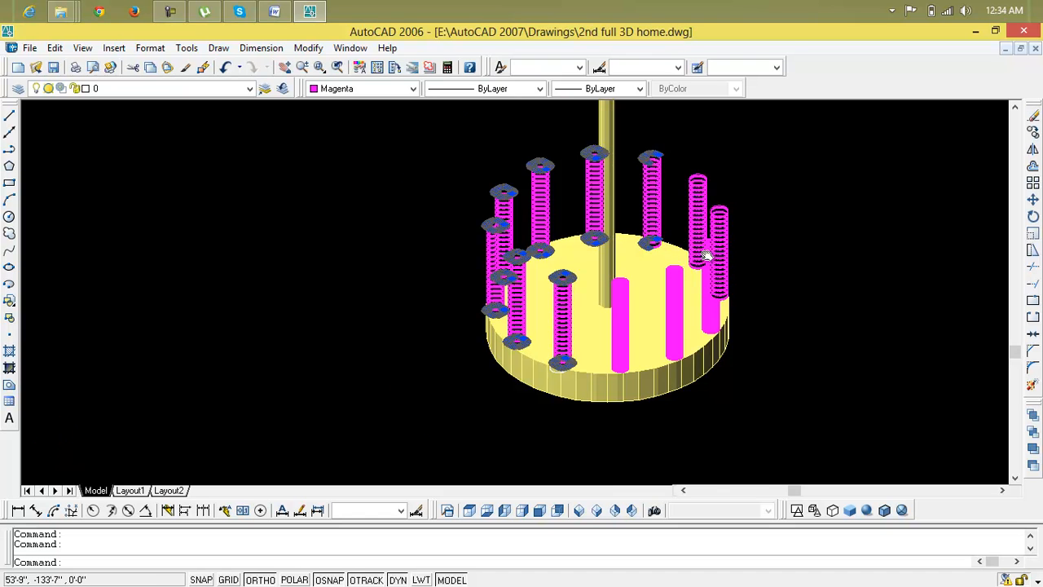
scroll(706, 255, up, 3)
click(655, 298)
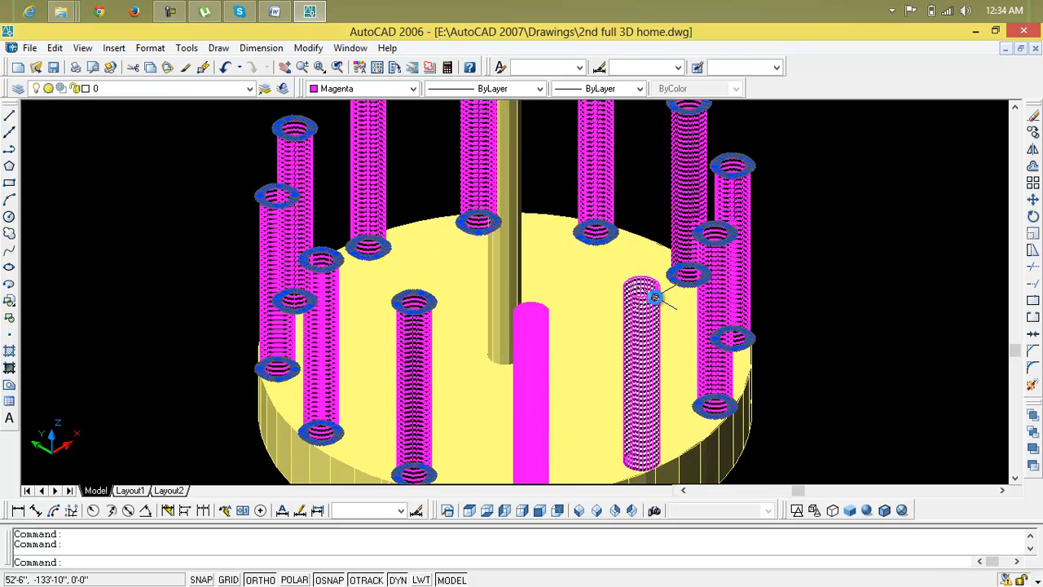
click(655, 297)
click(532, 312)
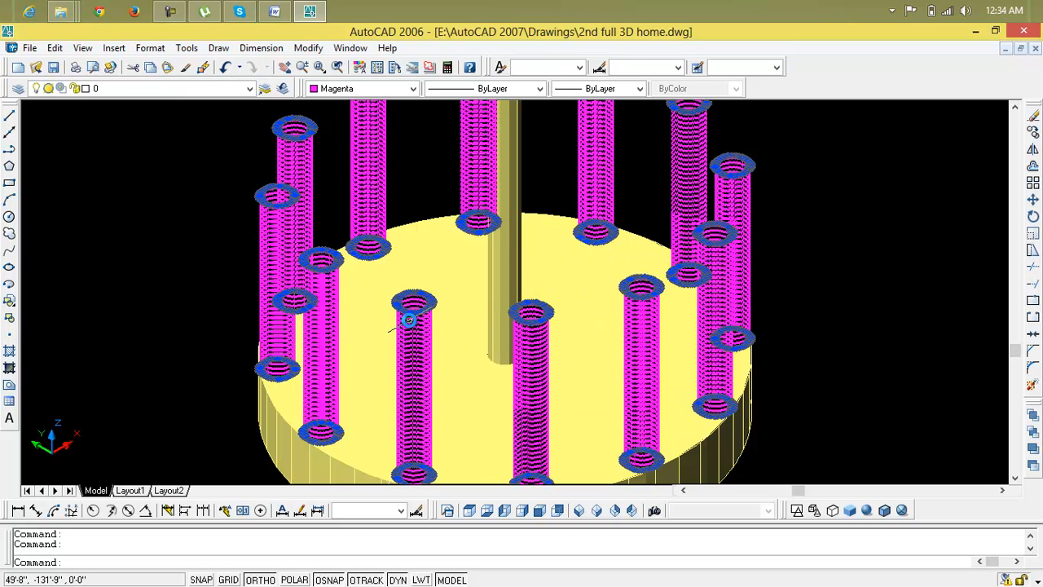
click(343, 95)
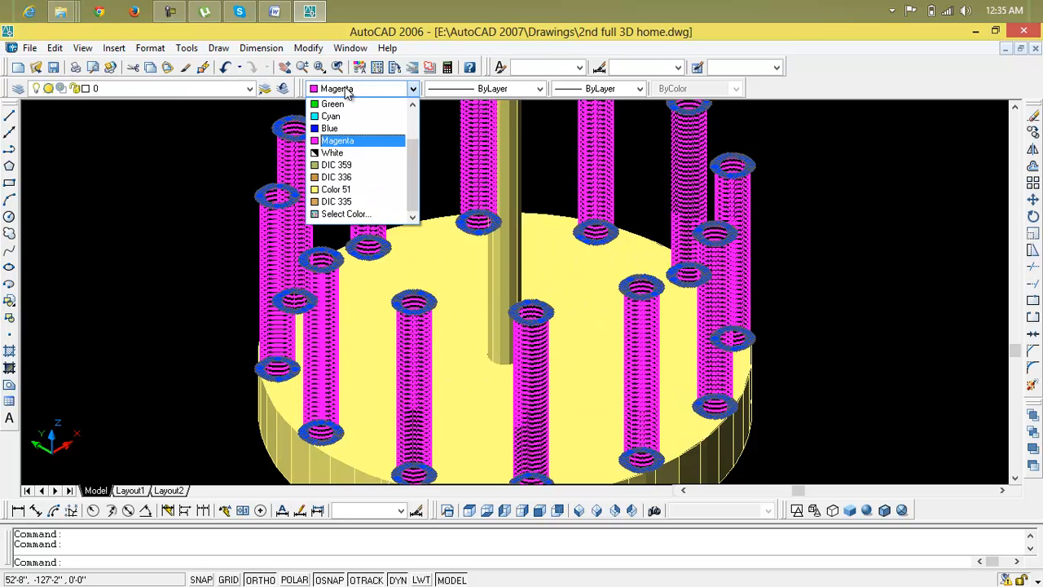
click(397, 178)
key(Escape)
key(Escape)
key(Escape)
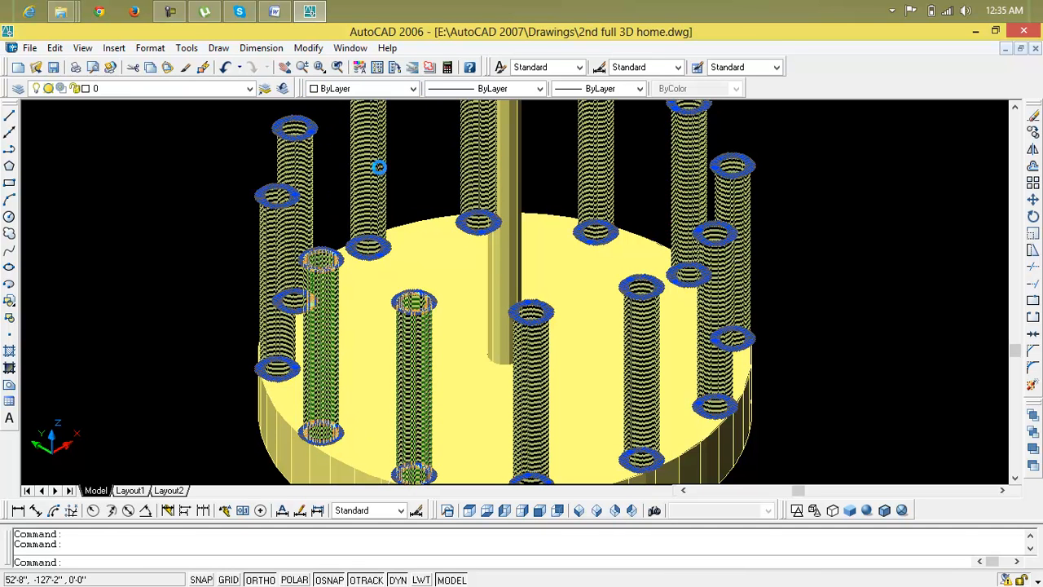
Try raising only the wedge step beside the flat notched outline by its own thickness, without its post, and undo the move.
scroll(433, 268, down, 5)
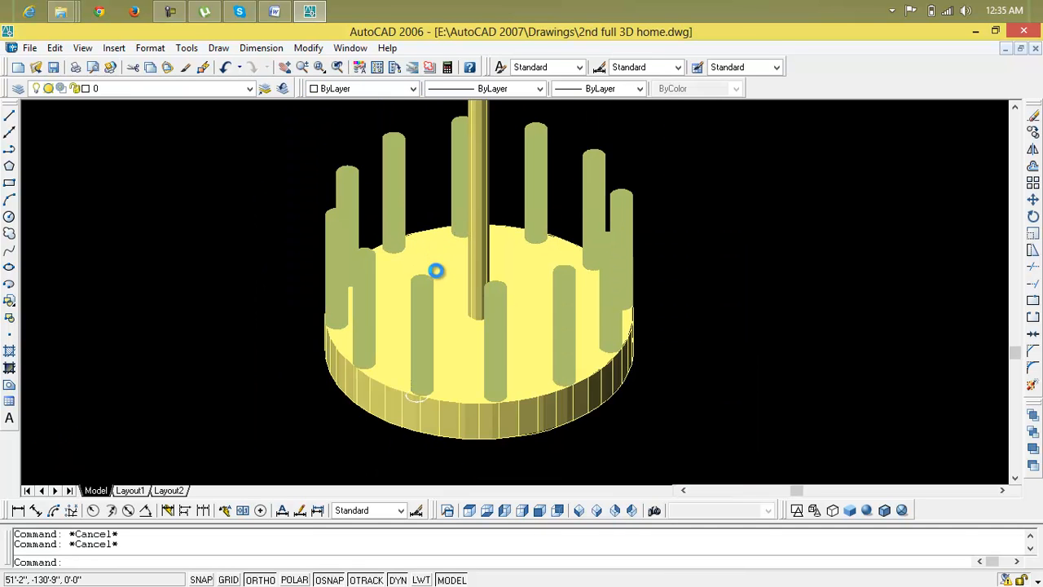
scroll(456, 293, up, 5)
scroll(463, 304, up, 2)
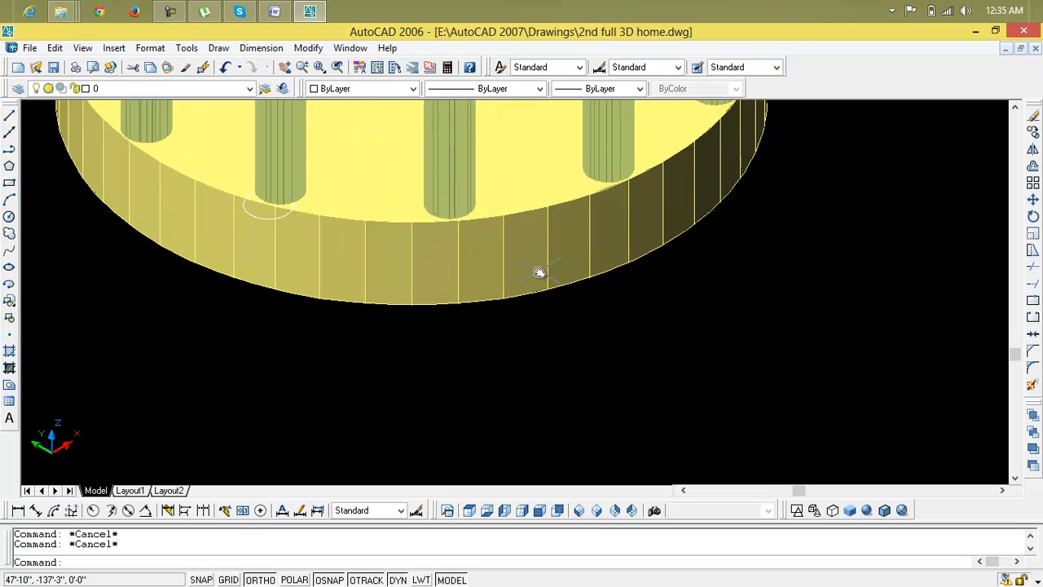
text(m)
key(Return)
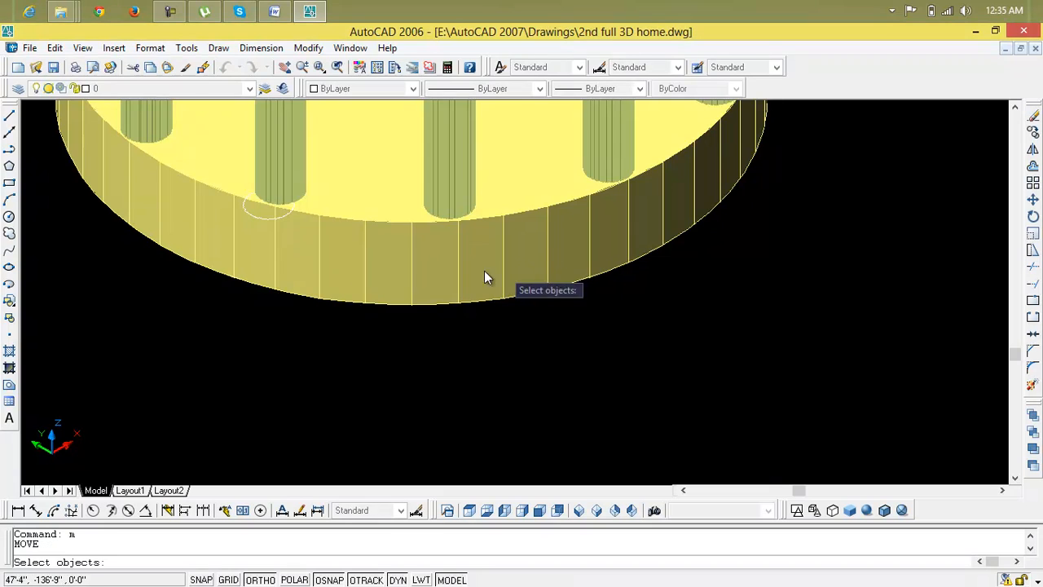
click(301, 277)
key(Return)
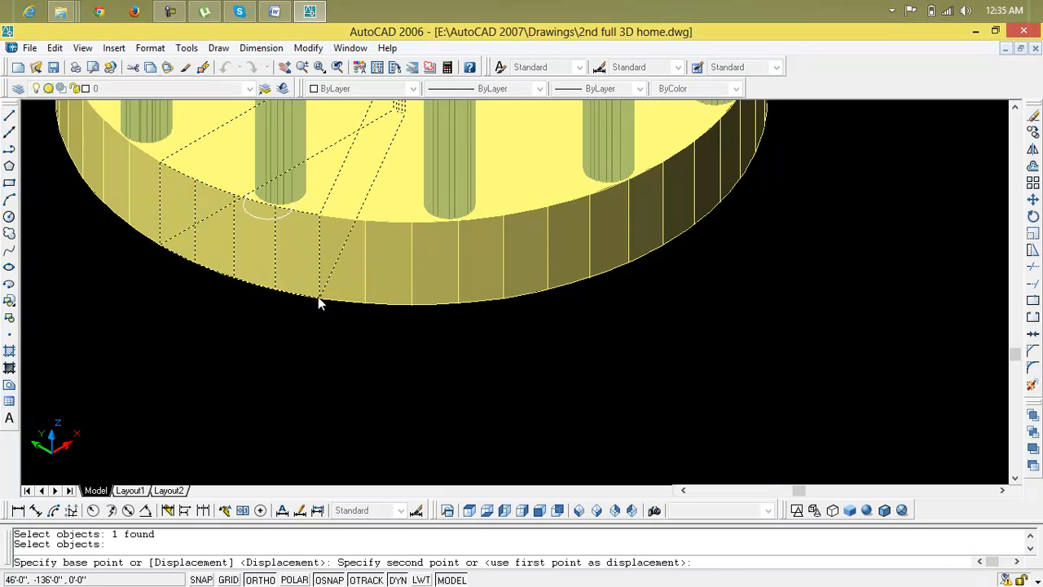
click(321, 295)
click(320, 217)
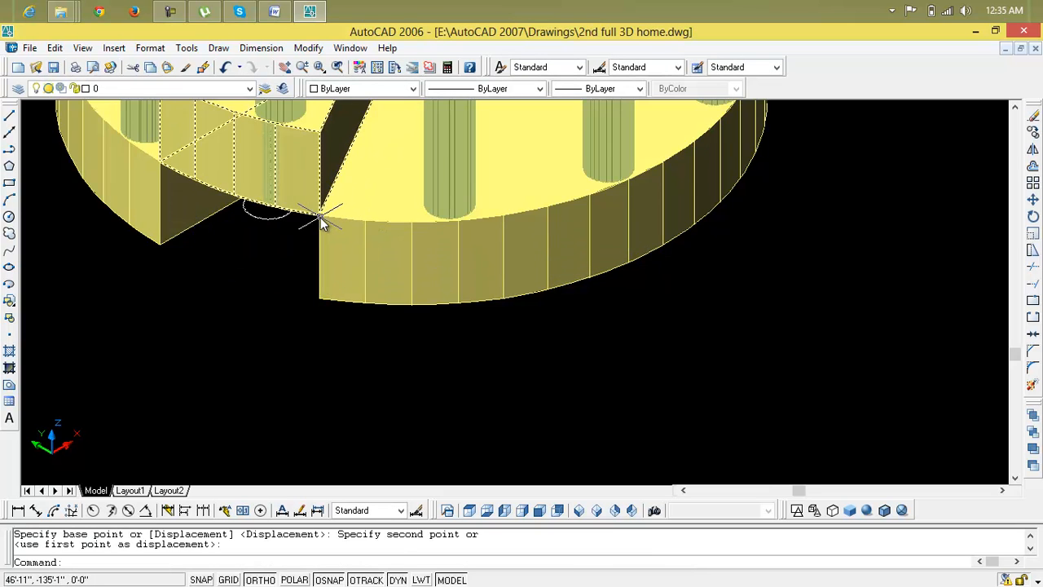
scroll(321, 217, down, 3)
middle_drag(302, 213, 397, 267)
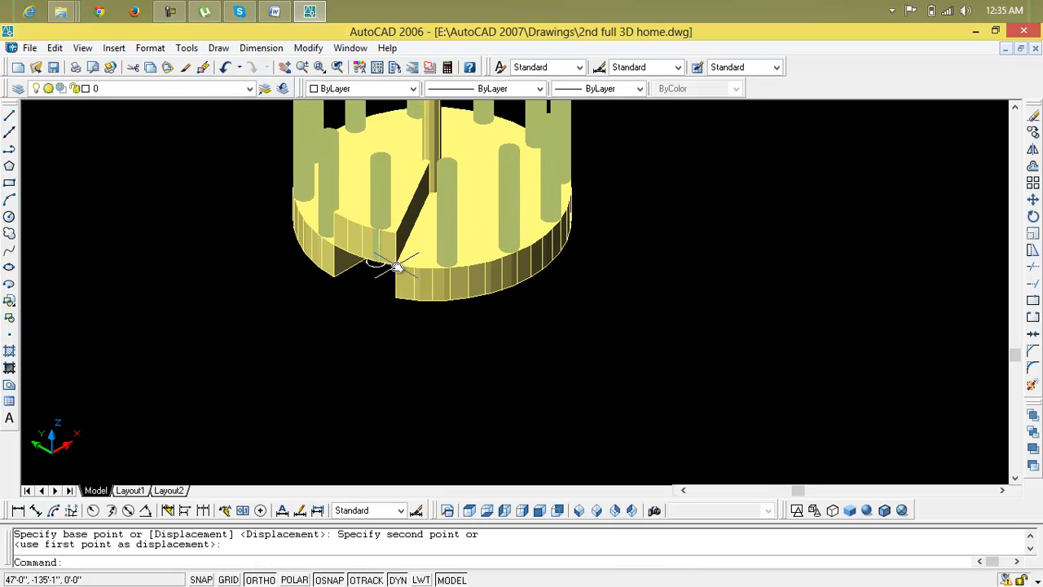
key(ctrl+z)
key(ctrl+z)
Move the wedge step beside the flat notched outline together with its post up by one step thickness, from bottom to top outer corner.
scroll(397, 267, down, 2)
middle_drag(396, 267, 408, 299)
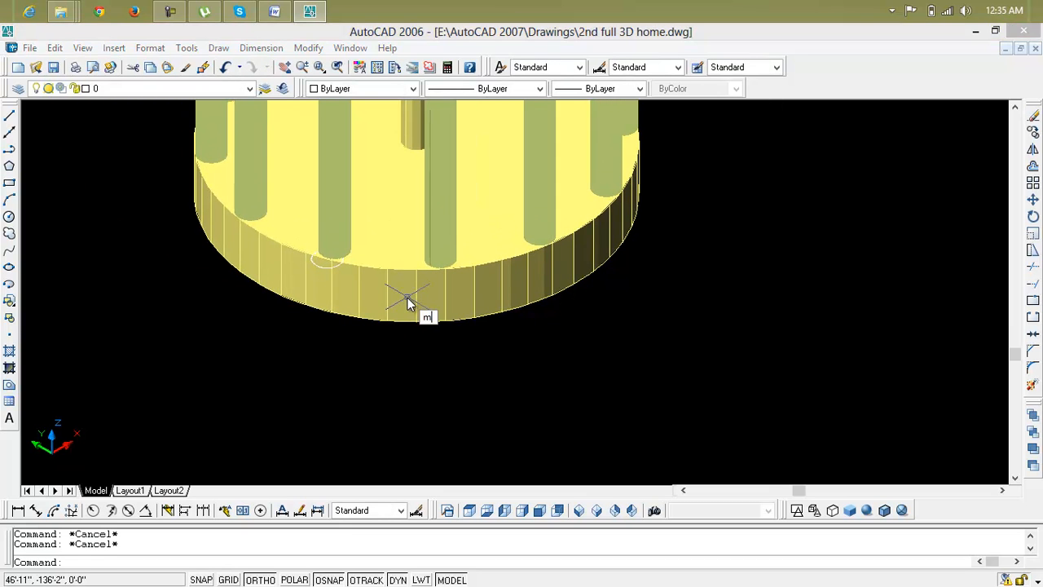
text(m)
key(Return)
click(332, 249)
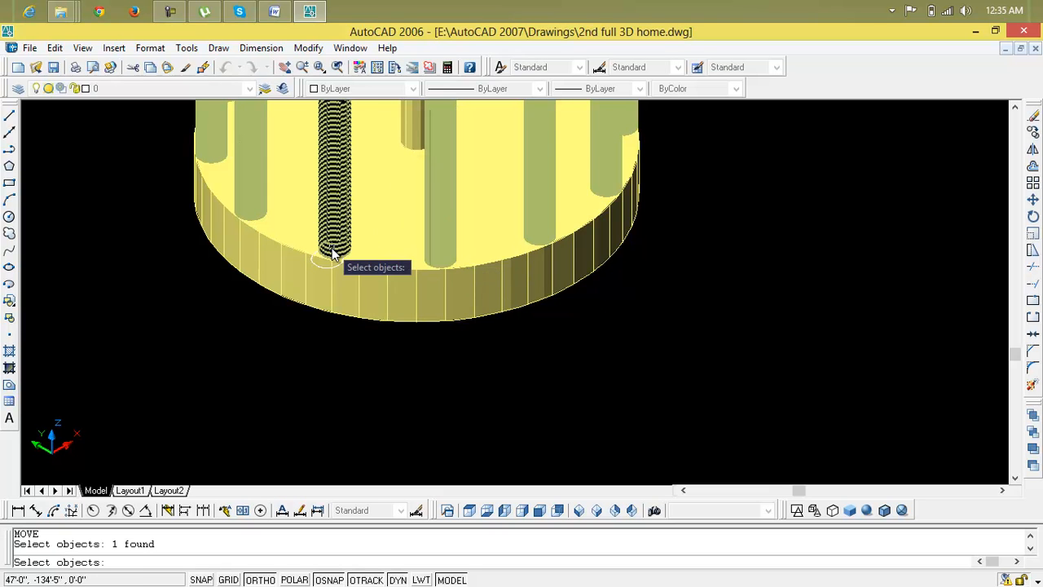
scroll(335, 283, up, 3)
middle_drag(359, 258, 371, 245)
click(343, 300)
key(Return)
click(425, 314)
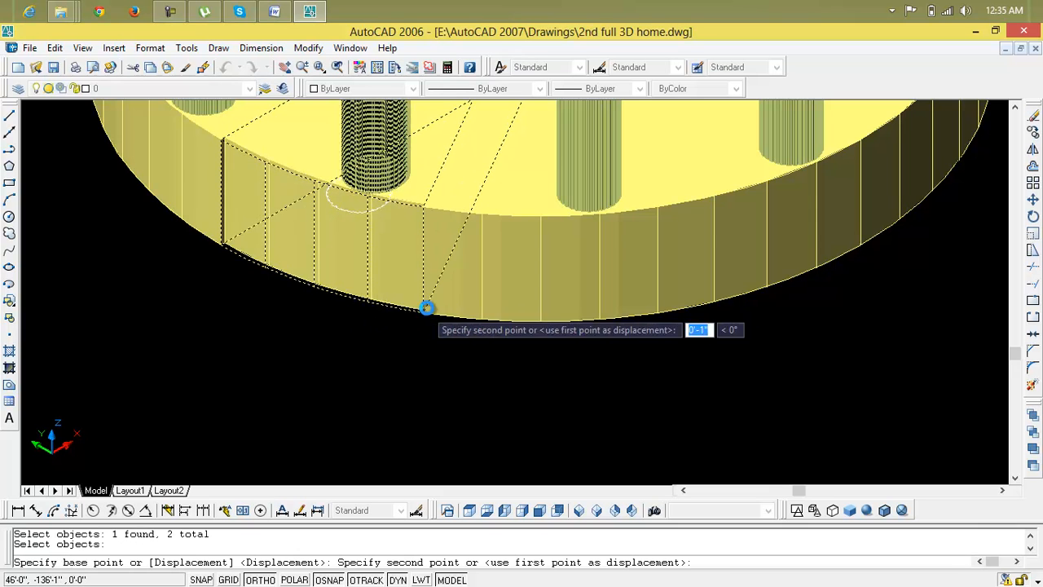
click(426, 204)
Move the second wedge step with its post up 2'-0", from its bottom outer corner to the first raised step's top outer corner.
scroll(429, 224, down, 5)
scroll(446, 233, up, 3)
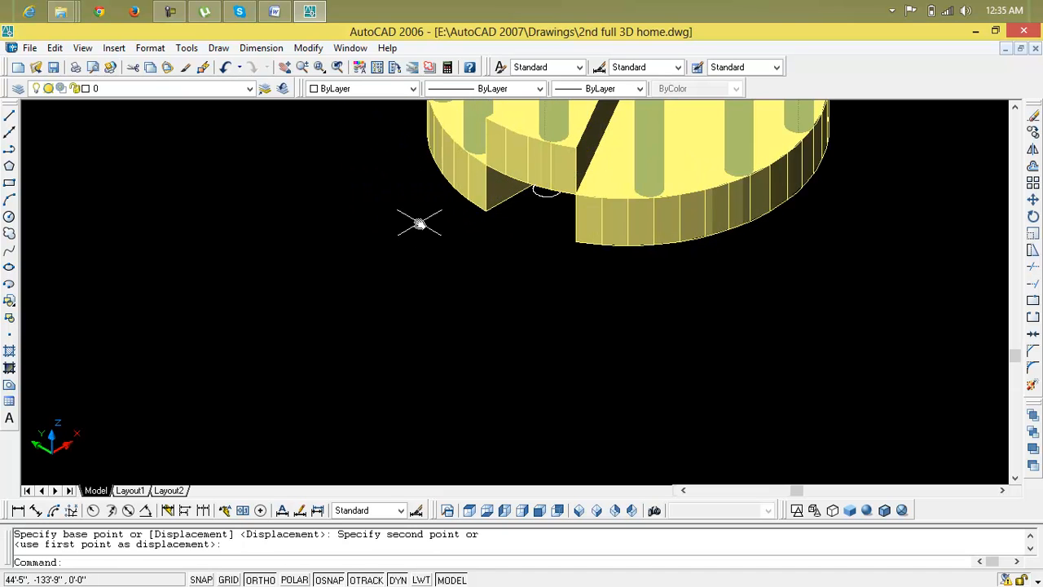
key(Return)
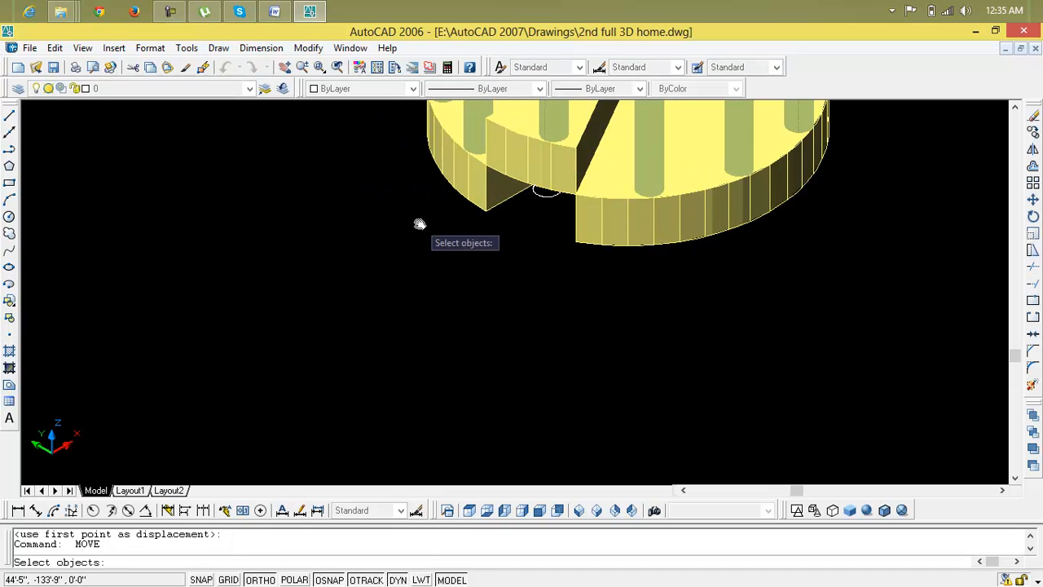
click(487, 209)
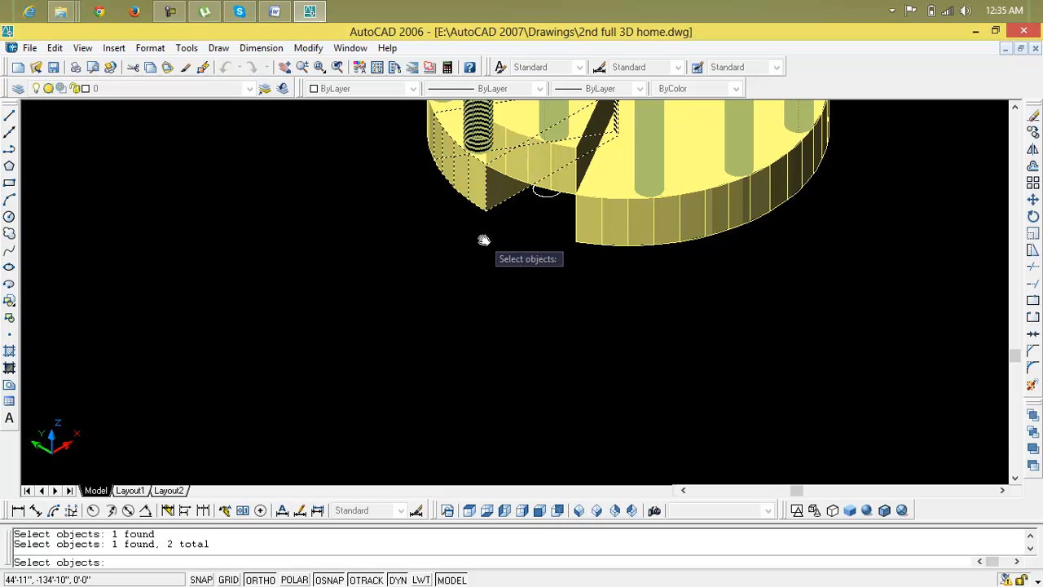
key(Return)
click(482, 210)
scroll(475, 224, up, 5)
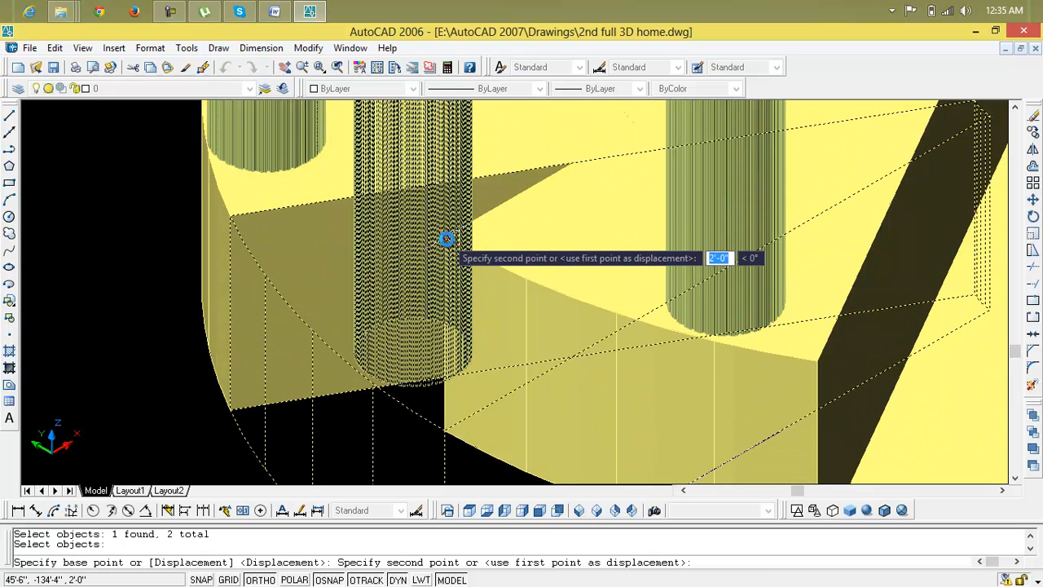
click(448, 241)
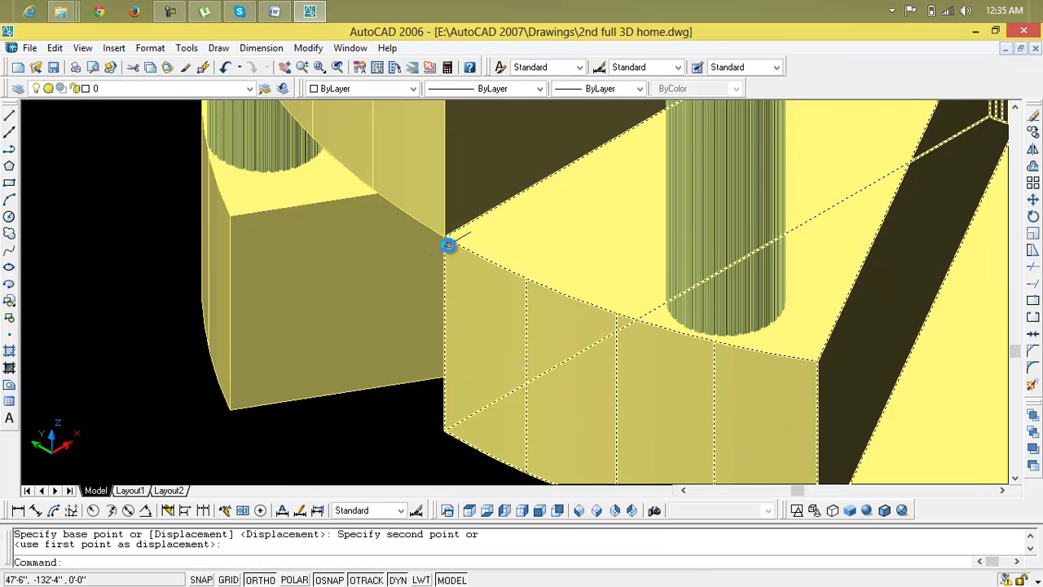
scroll(448, 244, down, 6)
scroll(406, 290, up, 4)
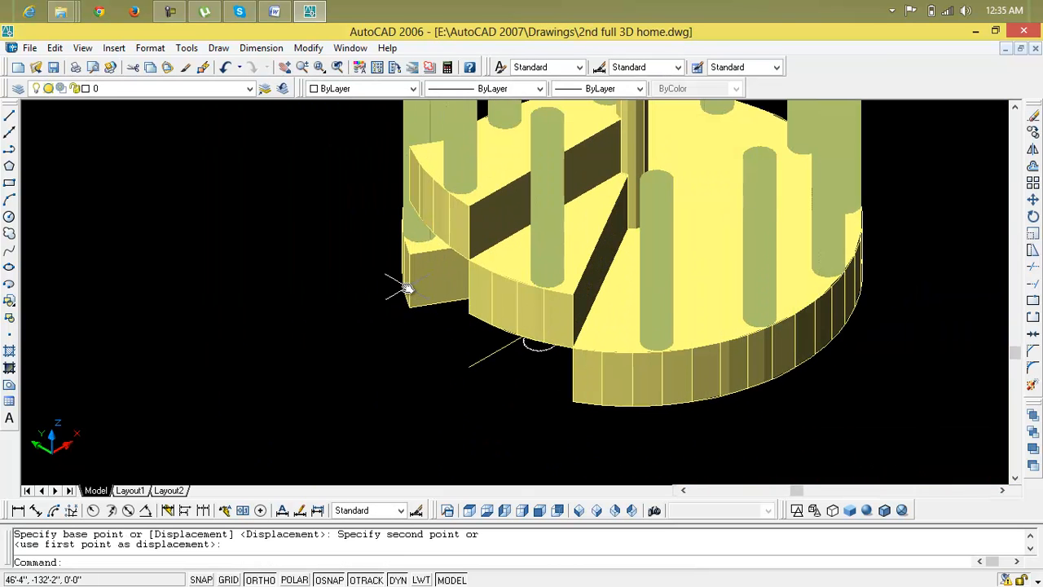
key(Return)
key(Return)
click(407, 290)
key(Return)
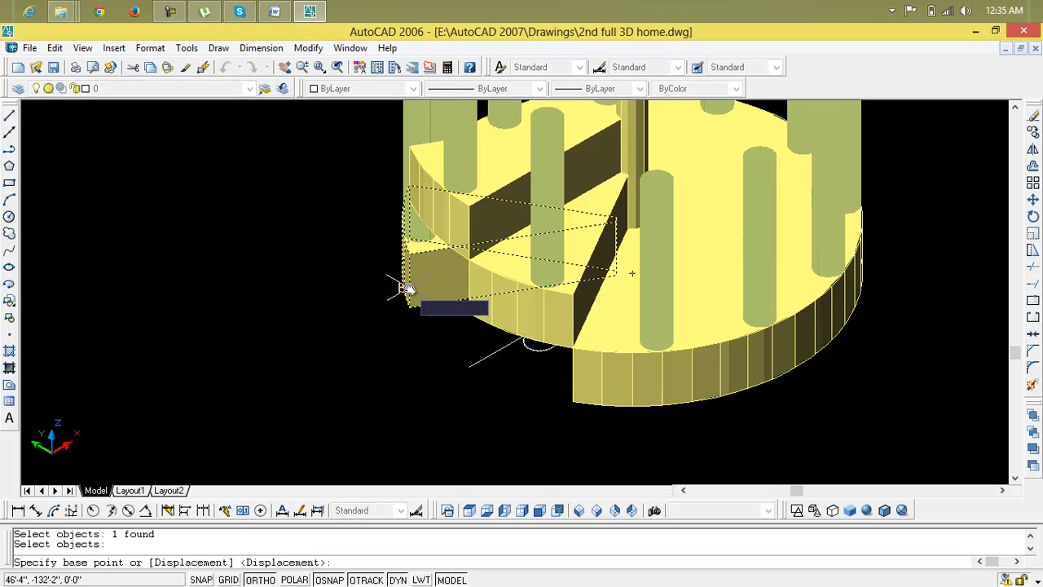
click(422, 234)
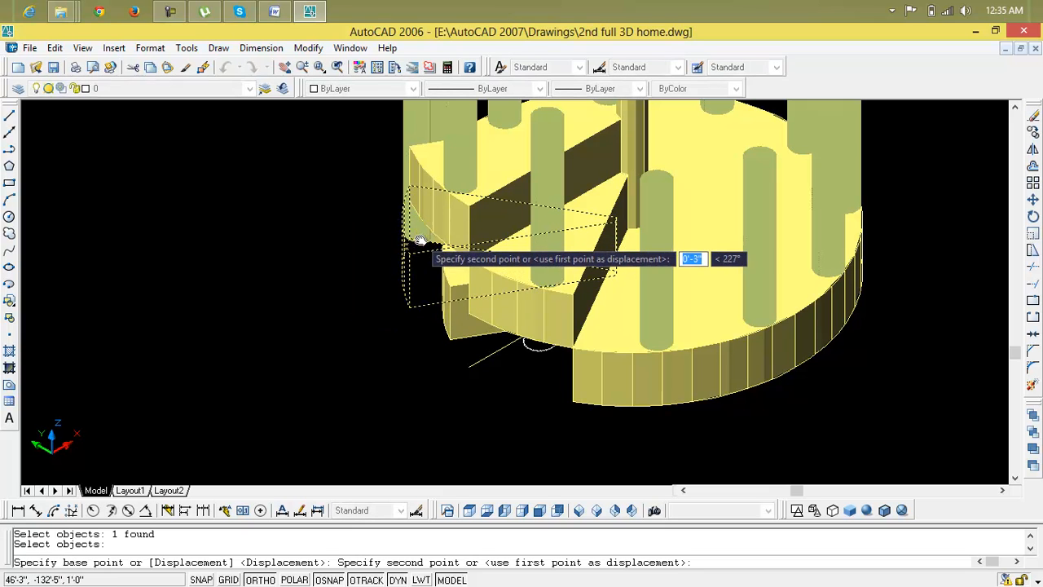
scroll(420, 238, down, 3)
key(Escape)
key(Escape)
scroll(417, 238, up, 5)
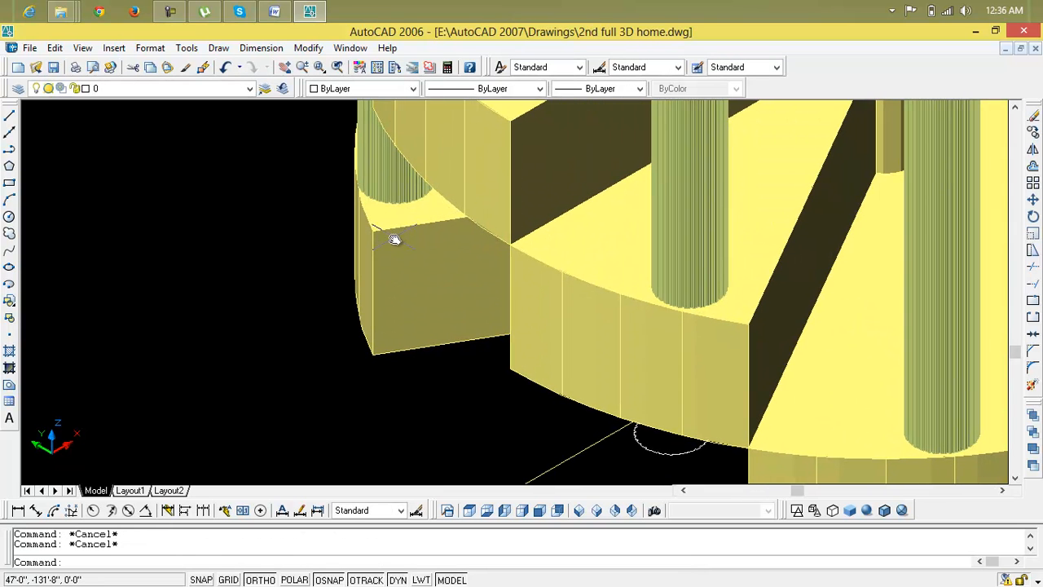
key(ctrl+z)
key(ctrl+z)
key(ctrl+z)
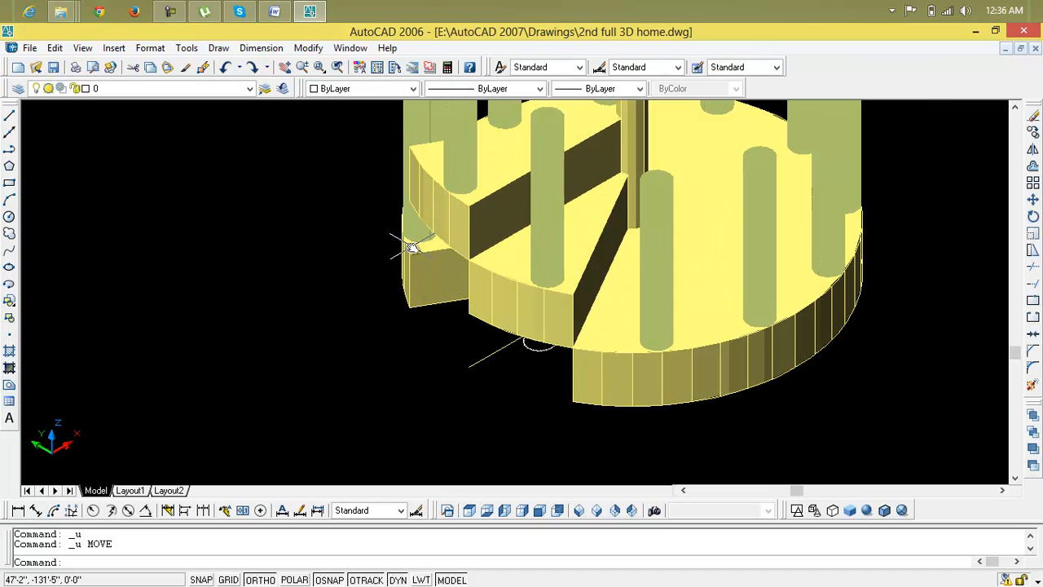
Switch to the northwest isometric view and zoom in on the flat wedge step next to the two raised ones.
click(632, 510)
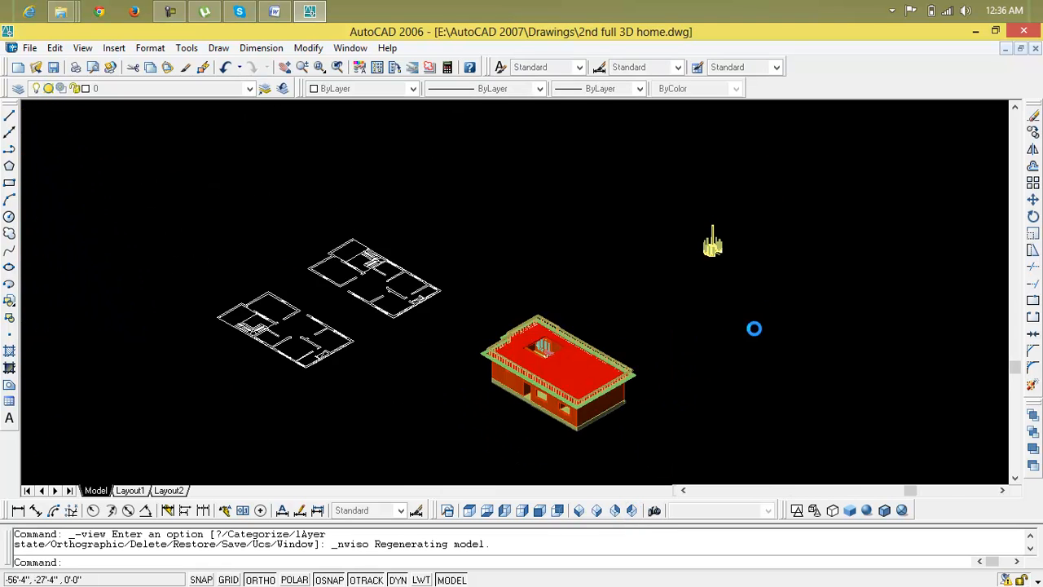
scroll(709, 334, up, 6)
middle_drag(853, 263, 681, 485)
middle_drag(734, 270, 735, 296)
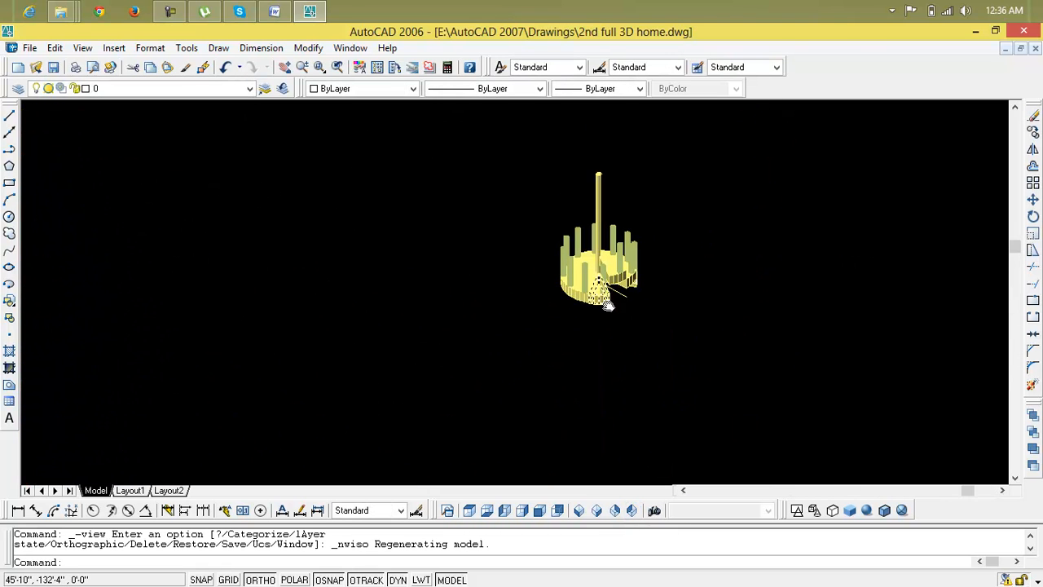
scroll(610, 304, up, 8)
key(Escape)
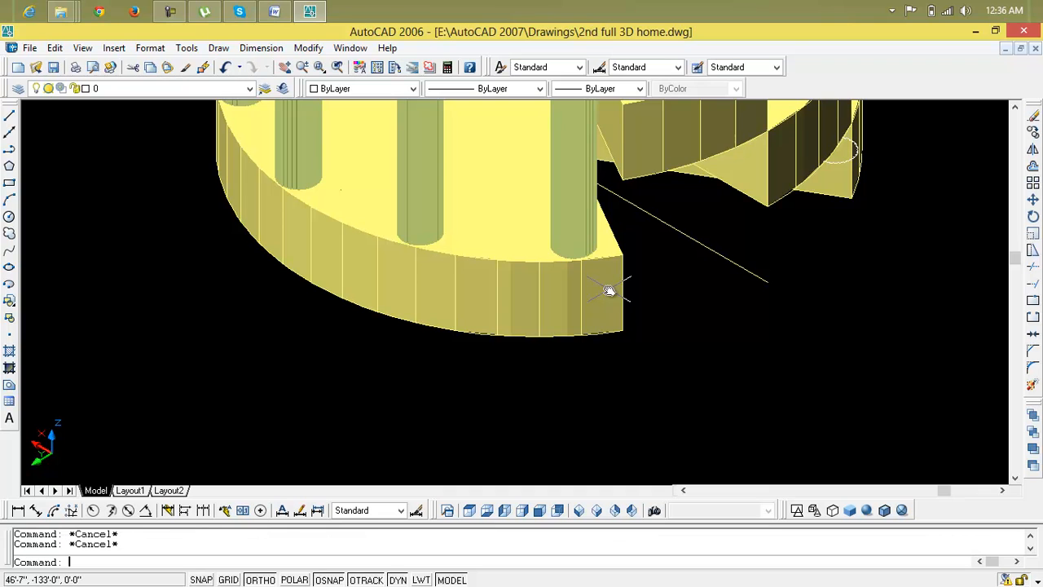
text(m)
key(Return)
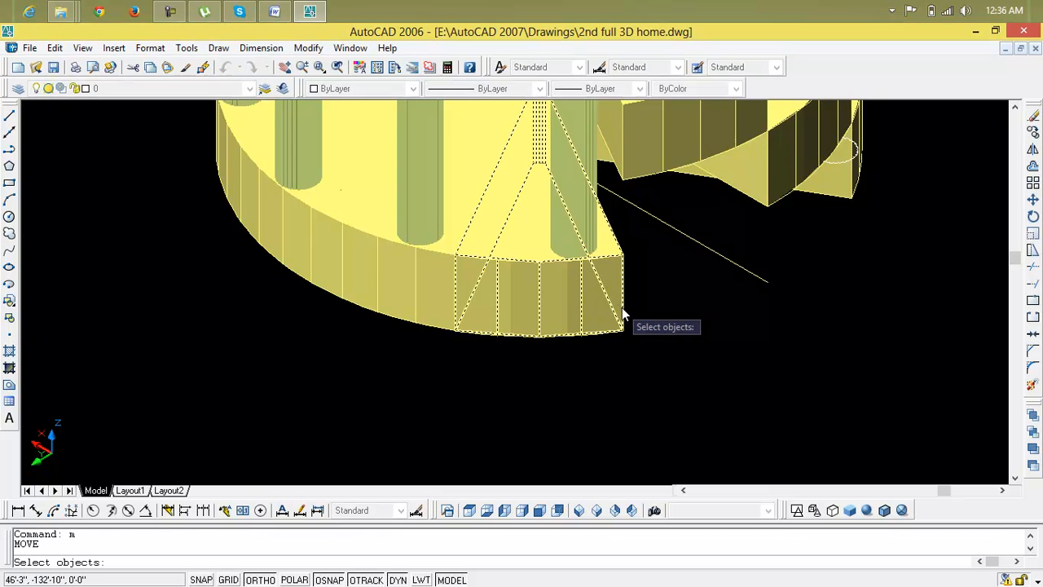
click(624, 308)
key(Return)
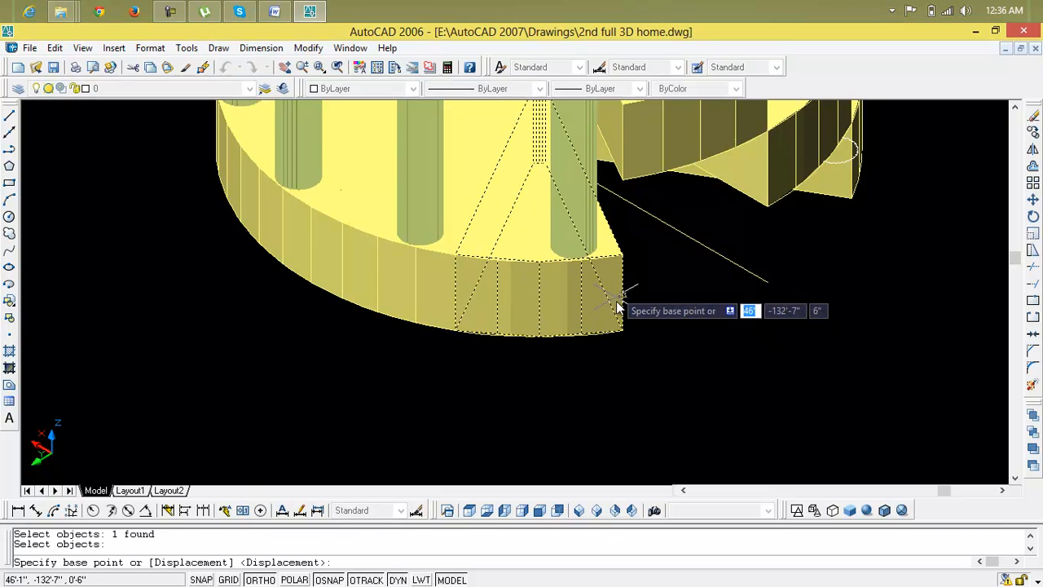
key(Escape)
key(Escape)
key(Escape)
Move the third wedge step with its post up 3'-0", from its bottom outer corner to the second raised step's top outer corner.
text(m)
key(Return)
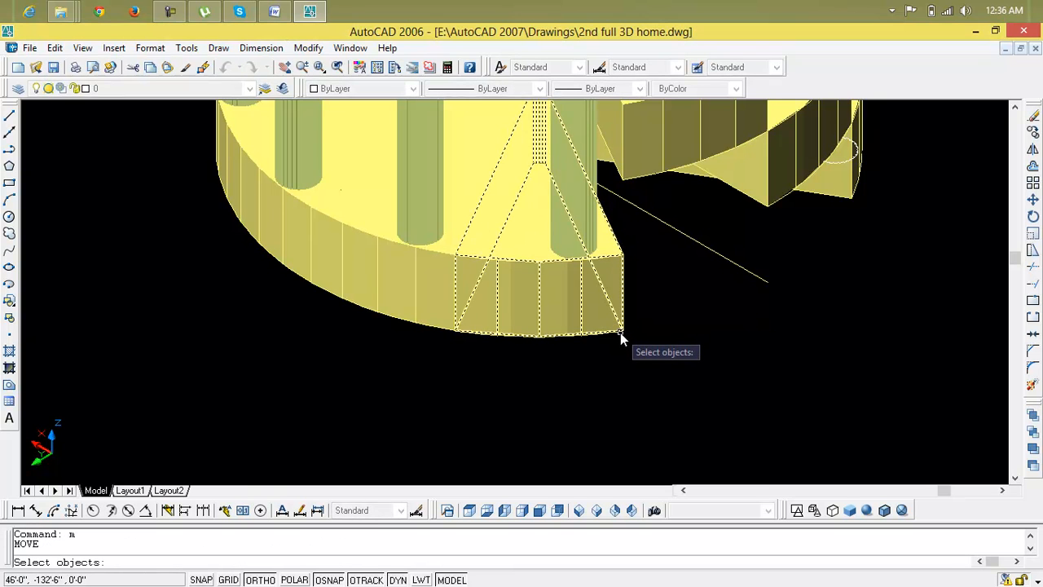
click(620, 332)
click(594, 236)
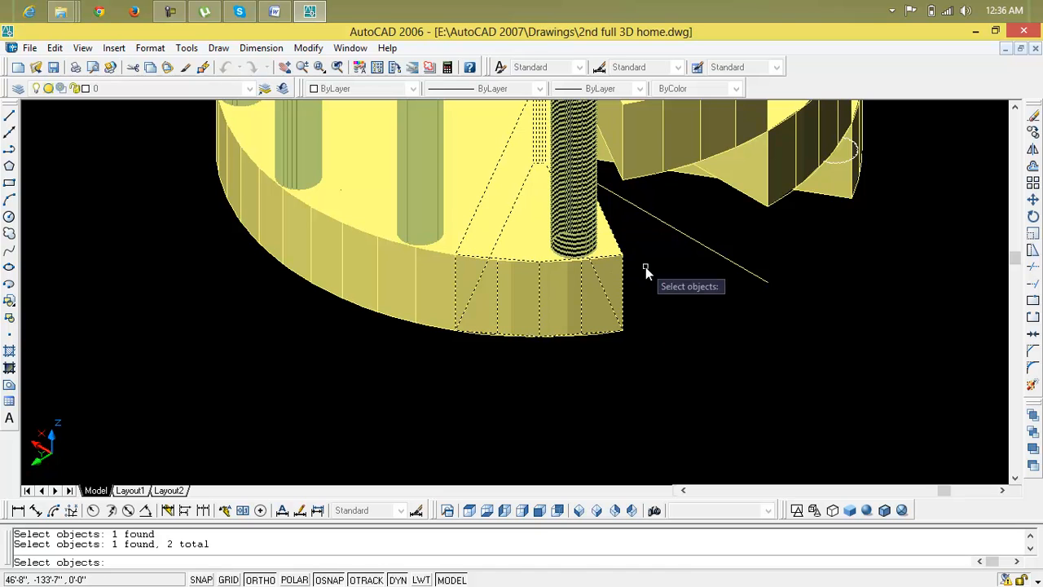
key(Return)
click(622, 333)
scroll(624, 331, down, 4)
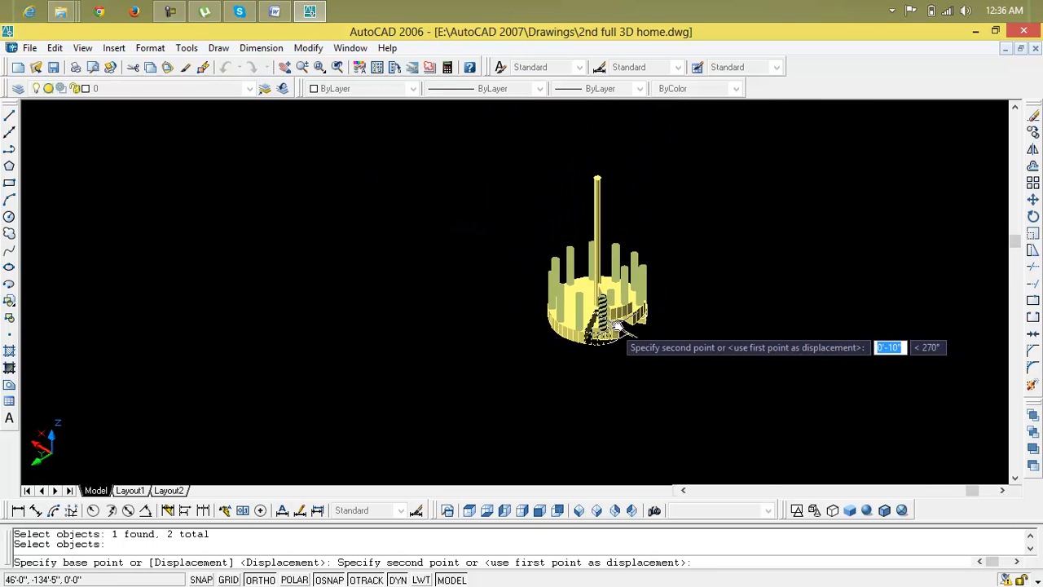
scroll(625, 350, up, 6)
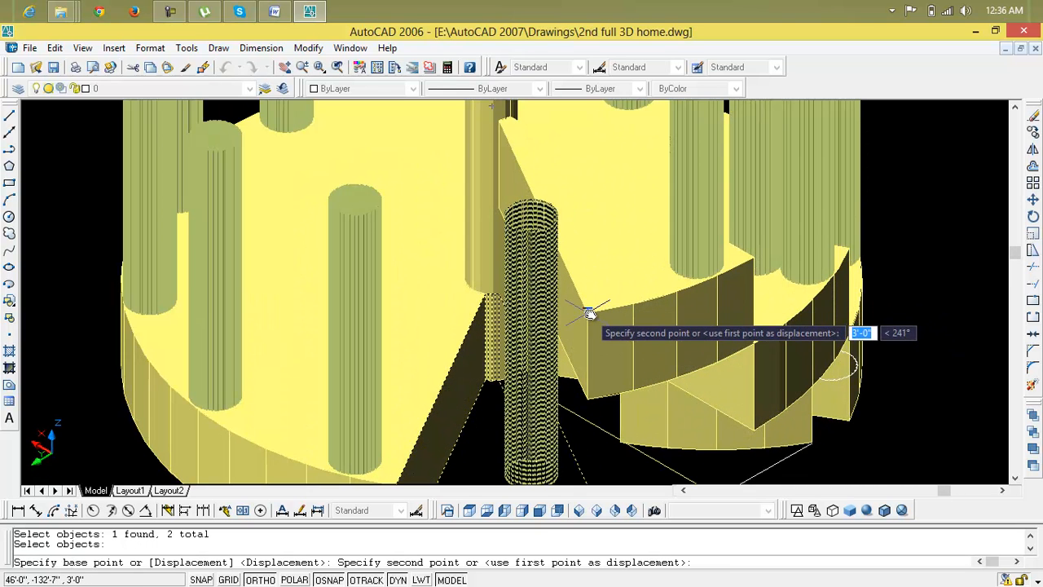
click(592, 311)
Move the fourth wedge step with its post up 4'-0", from its bottom outer corner to the third raised step's top outer corner.
scroll(587, 320, down, 4)
middle_drag(586, 320, 630, 316)
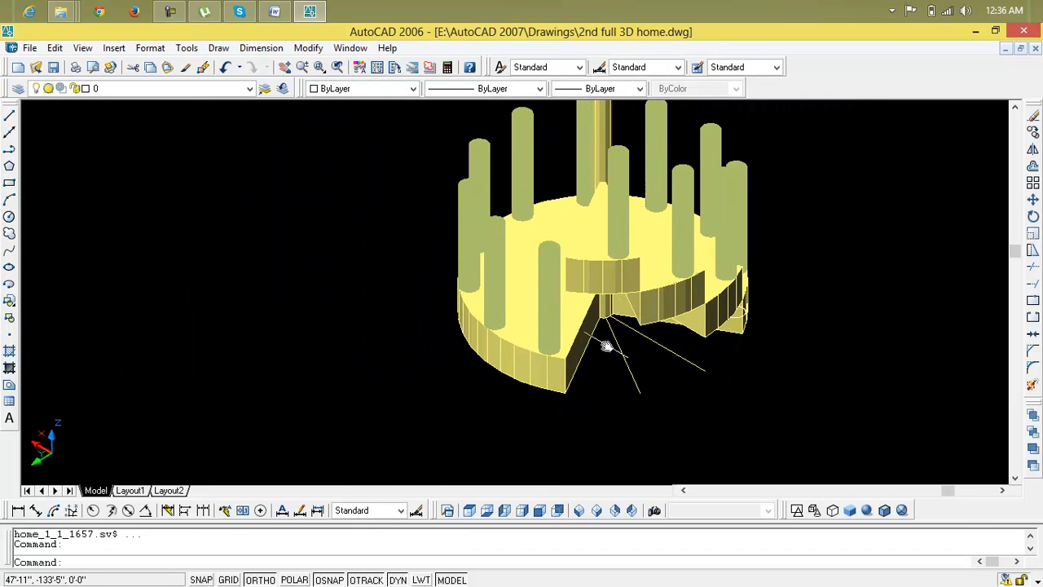
text(m)
key(Return)
click(567, 377)
click(557, 349)
key(Return)
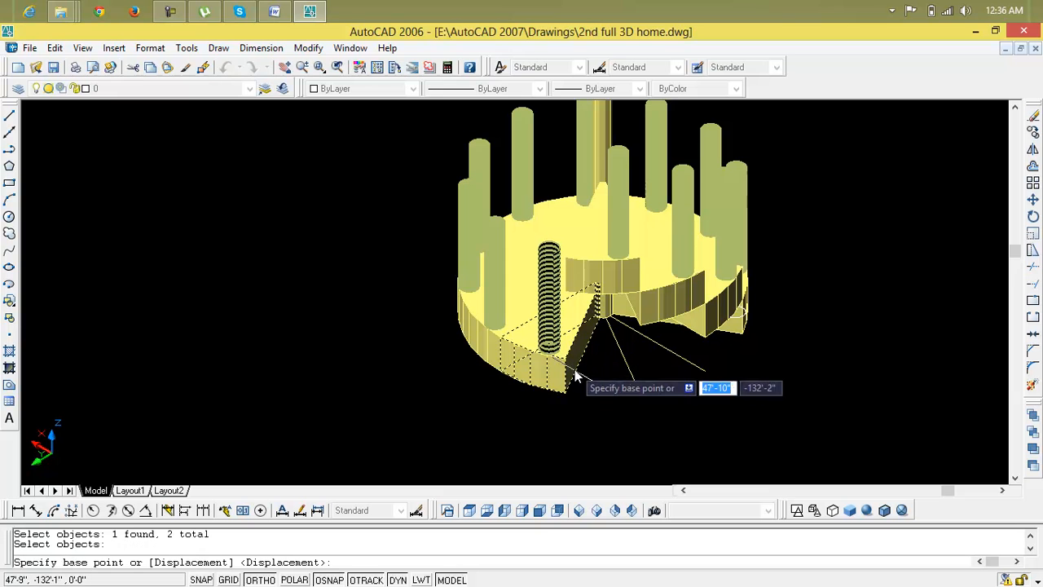
click(566, 396)
scroll(564, 277, up, 6)
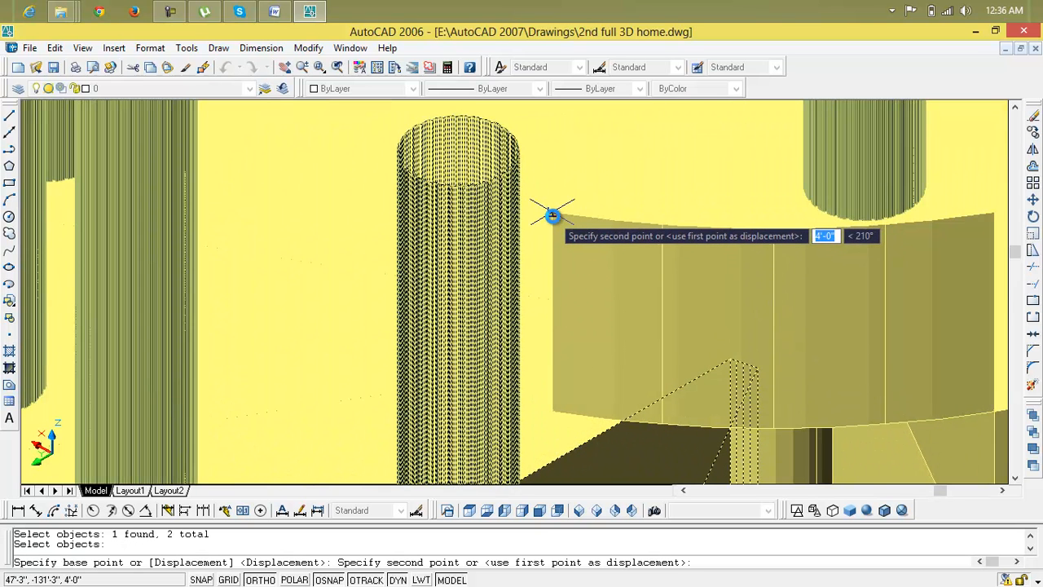
click(553, 216)
Move the fifth wedge step with its post up from its bottom outer corner to the fourth raised step's top outer corner.
scroll(554, 285, down, 8)
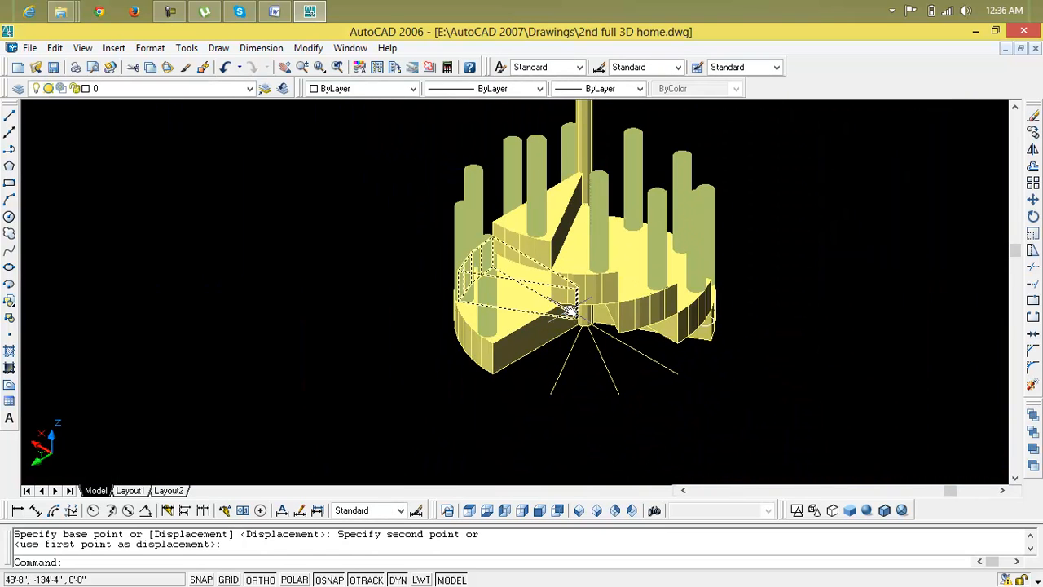
middle_drag(568, 309, 633, 303)
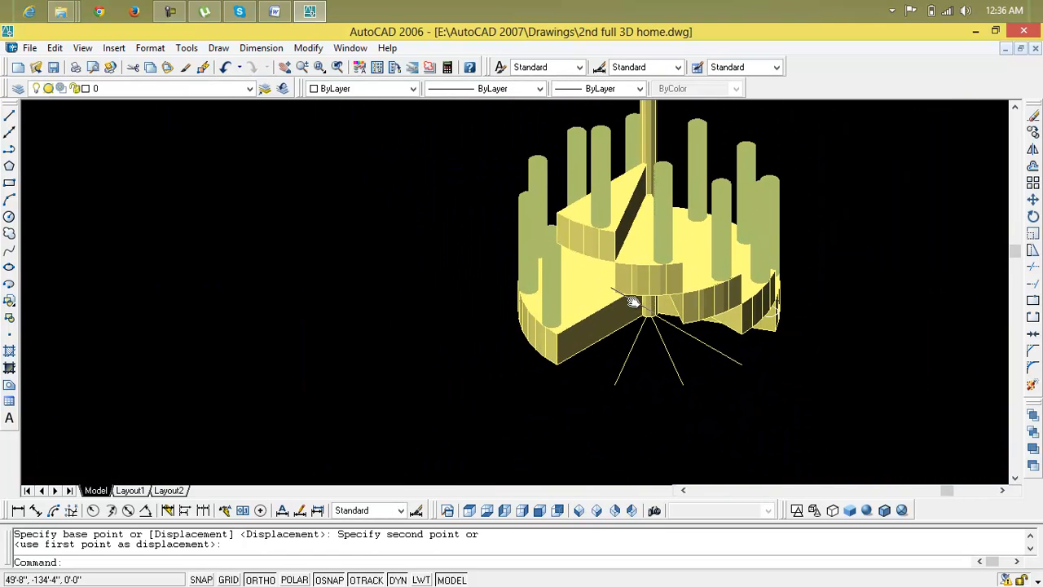
text(m)
key(Return)
click(561, 318)
click(556, 304)
key(Return)
click(560, 366)
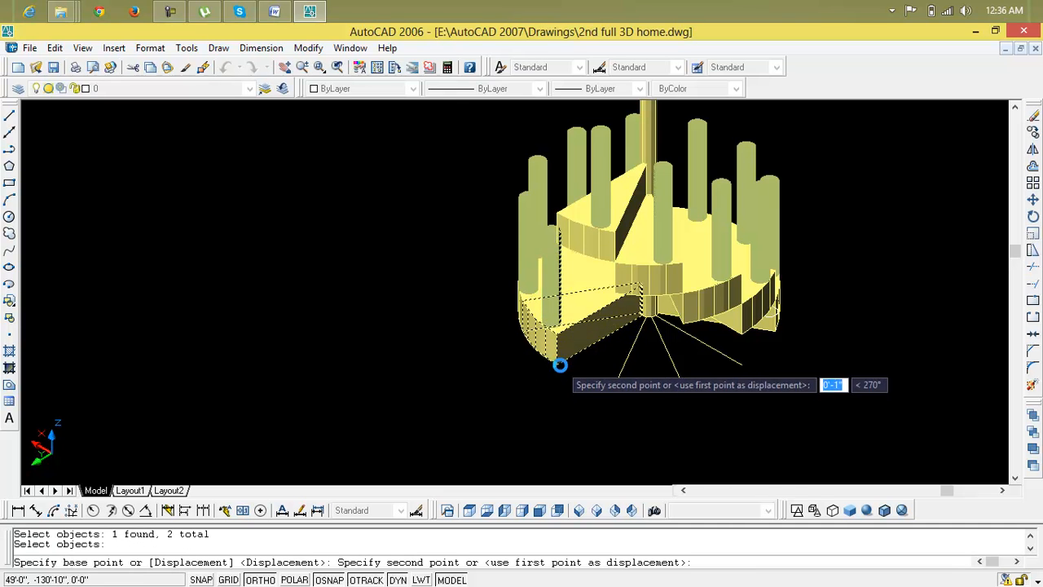
scroll(561, 259, up, 8)
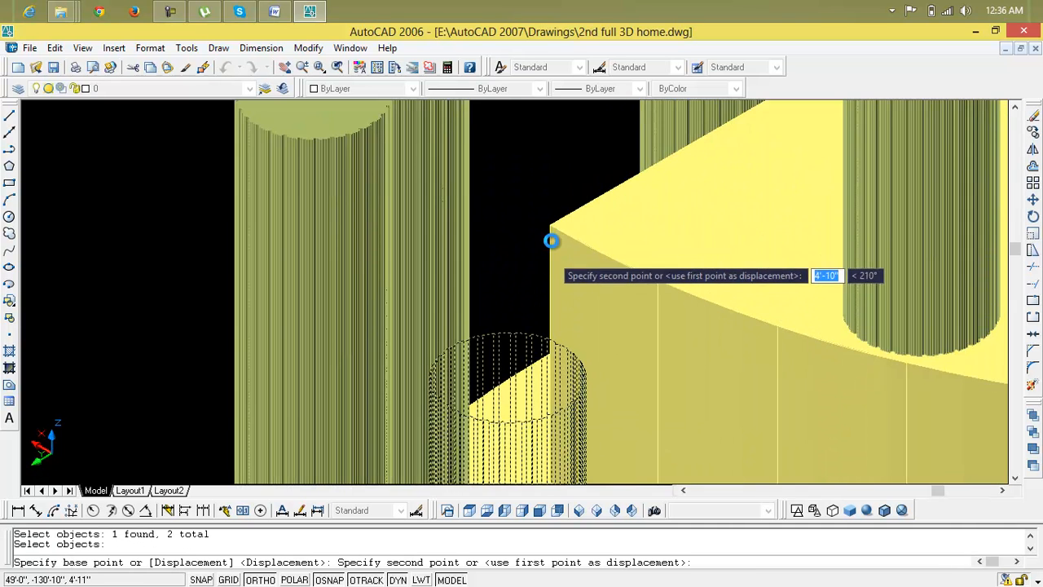
click(562, 269)
Switch to the northeast isometric view and move the sixth wedge step with its post up 6'-0" onto the fifth step's top outer corner.
scroll(575, 294, down, 5)
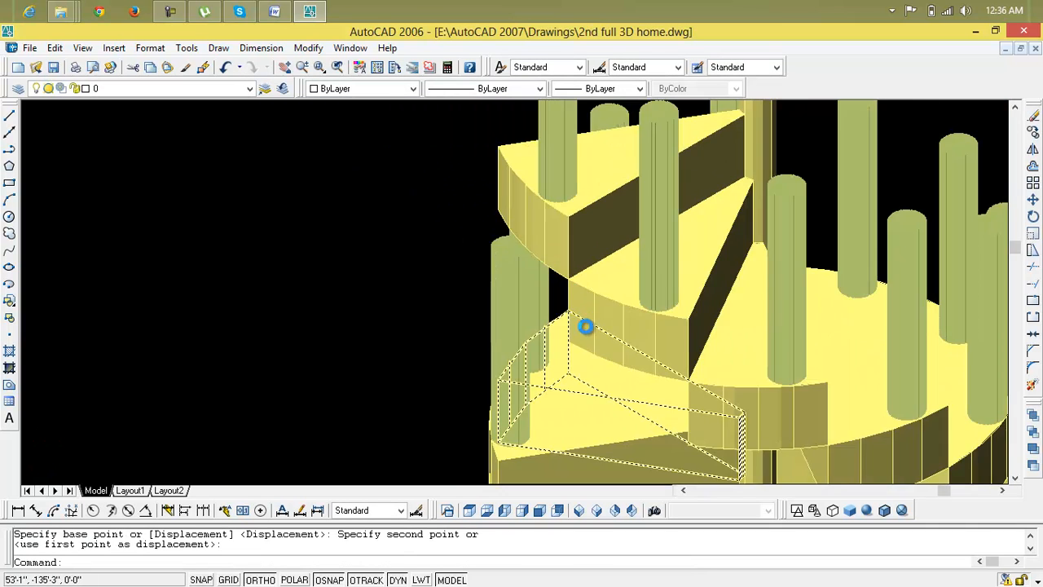
scroll(586, 323, down, 6)
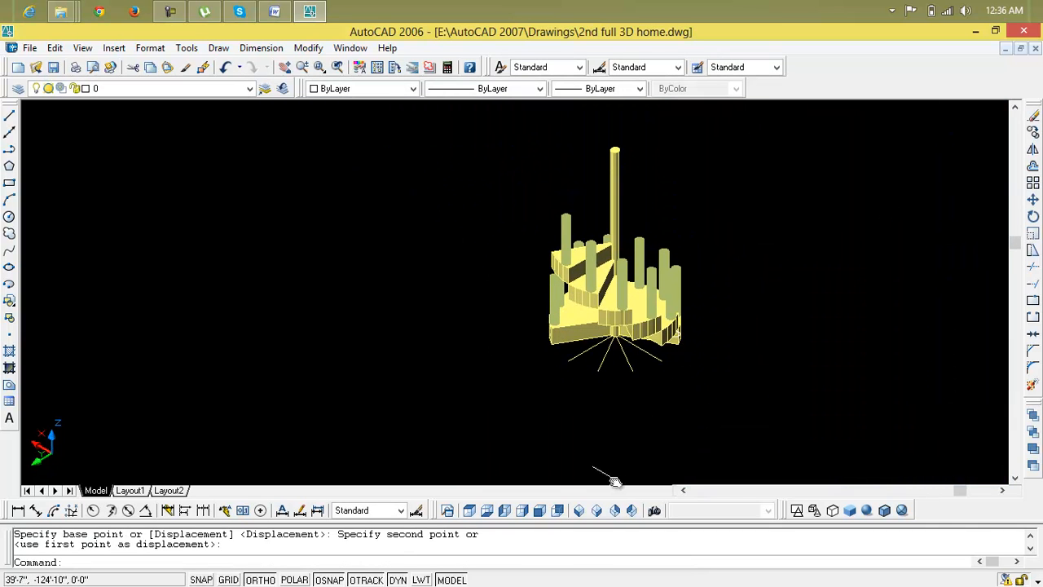
click(616, 510)
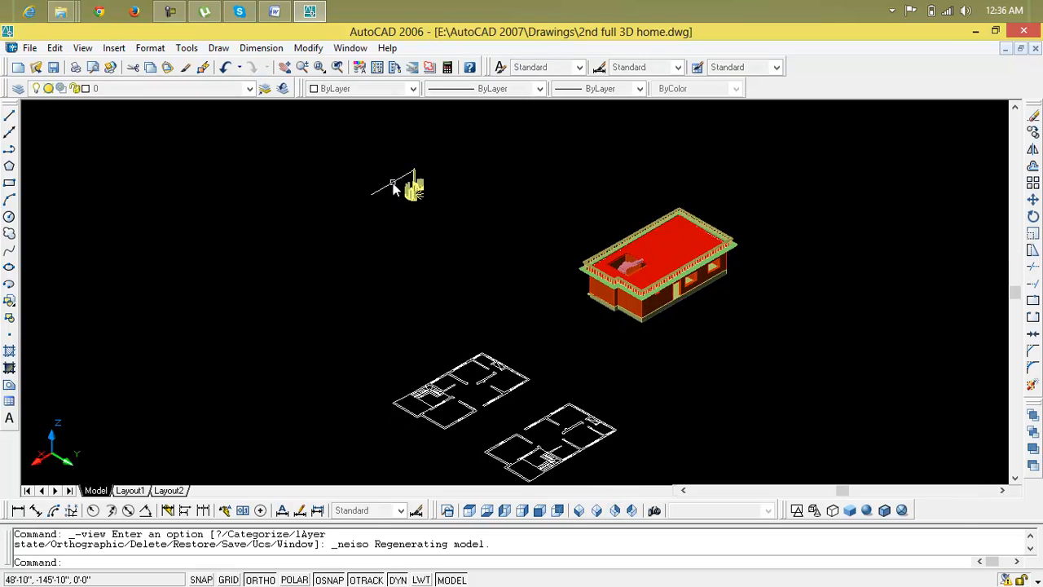
scroll(425, 192, up, 10)
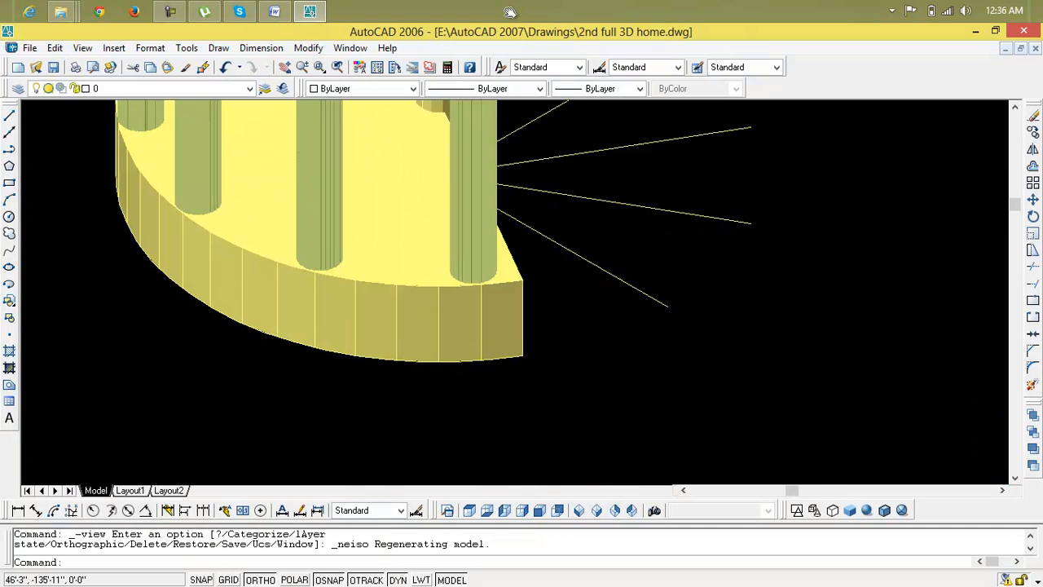
text(m)
key(Return)
click(522, 256)
click(493, 213)
key(Return)
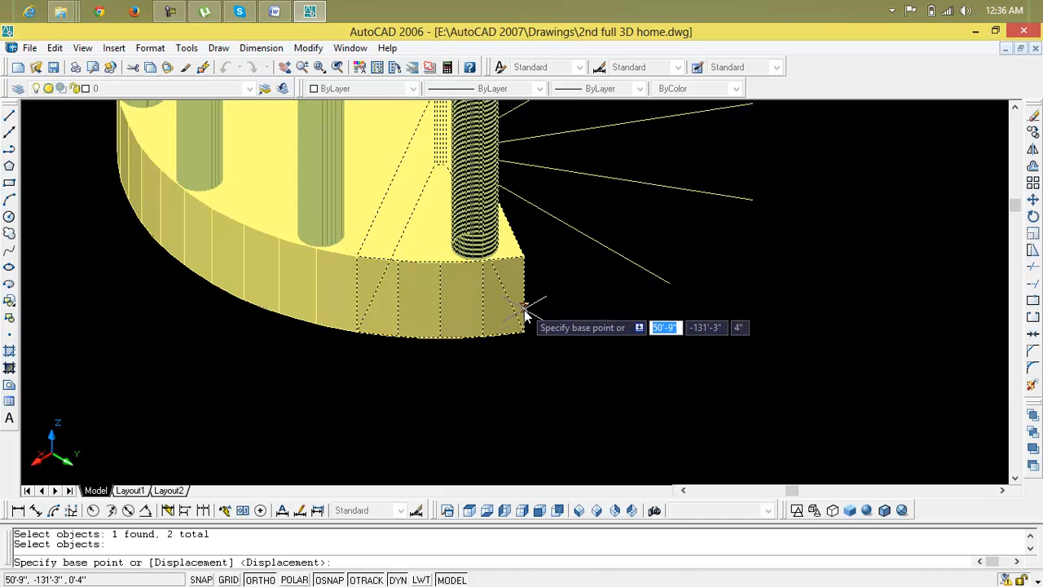
click(521, 334)
scroll(531, 302, down, 5)
scroll(521, 269, up, 2)
scroll(516, 243, up, 5)
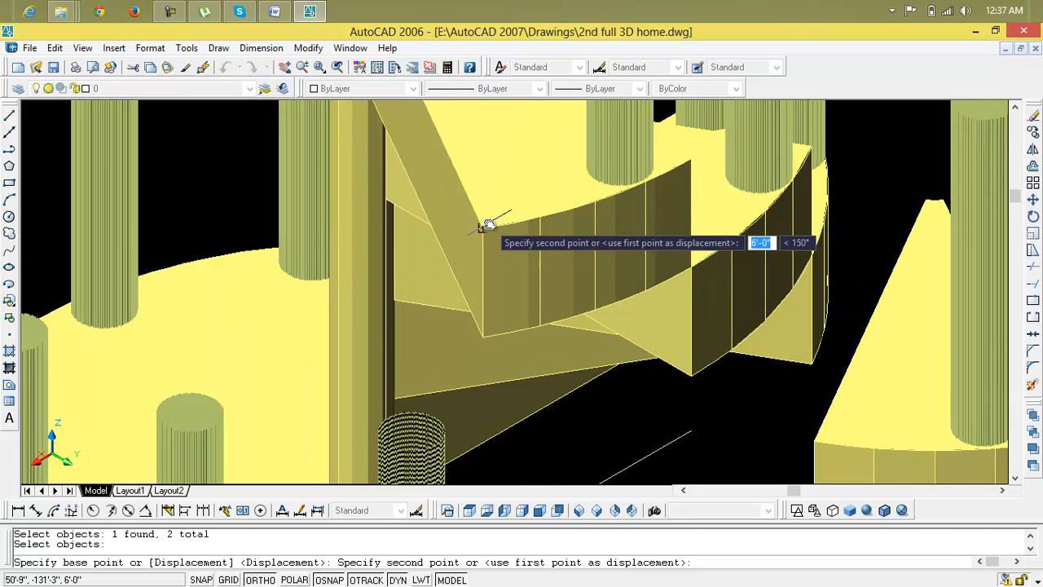
click(485, 229)
Move the seventh wedge step with its post up from its bottom outer corner to the sixth raised step's top outer corner.
scroll(486, 237, down, 6)
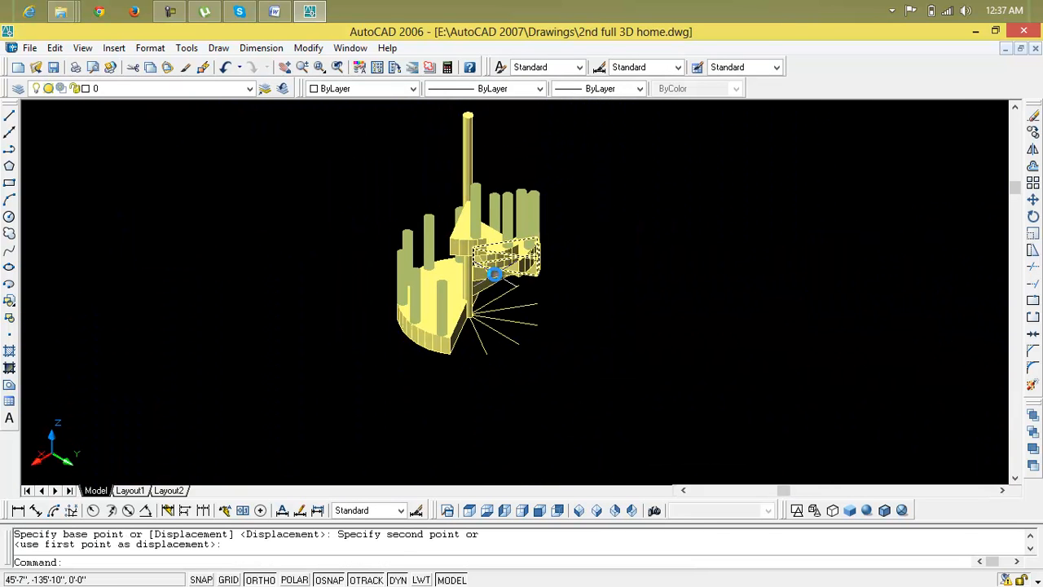
text(m)
key(Return)
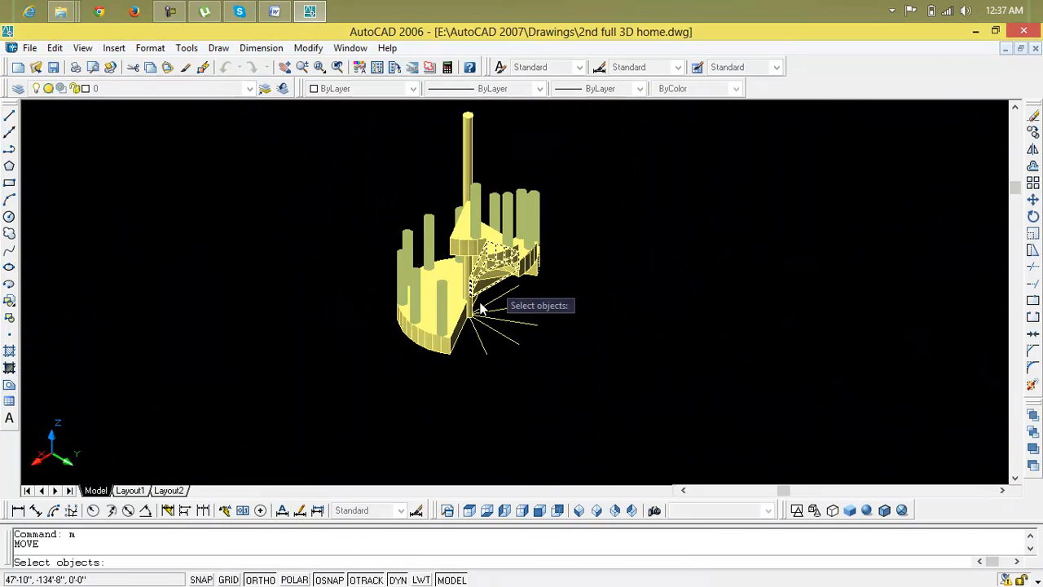
click(451, 357)
click(442, 324)
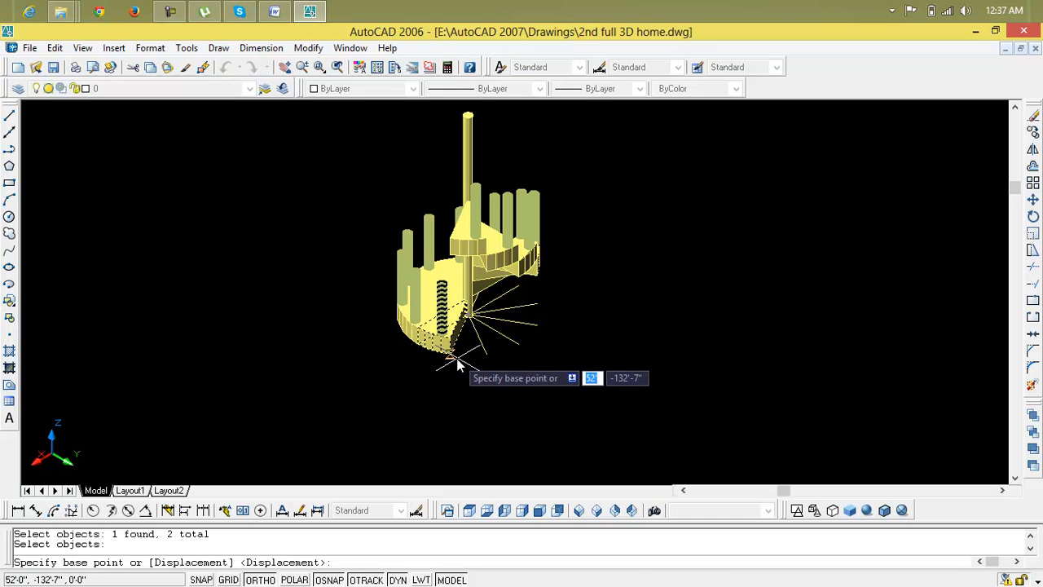
click(455, 359)
scroll(465, 269, down, 1)
scroll(464, 268, up, 4)
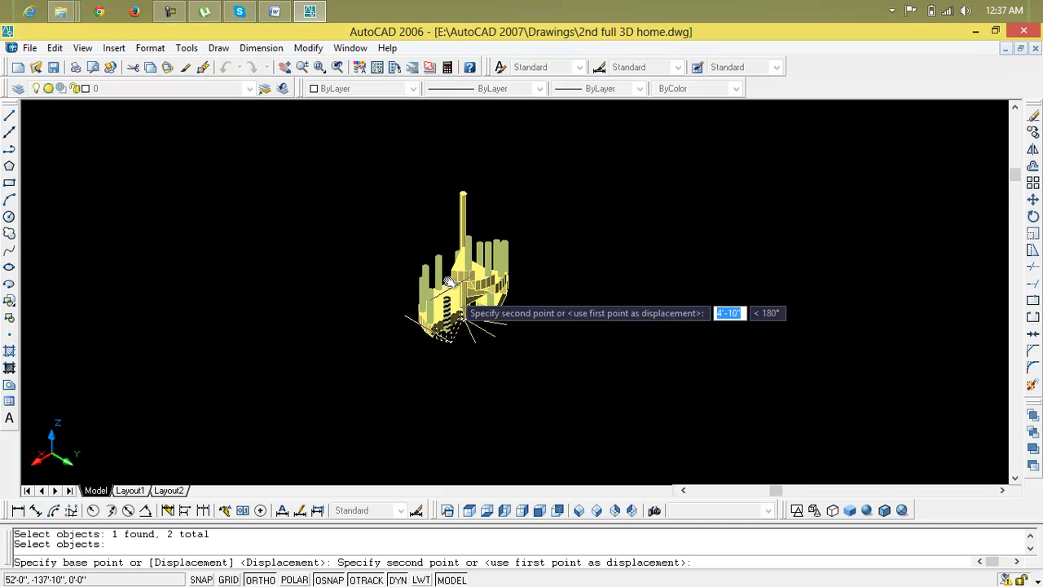
scroll(464, 268, up, 3)
click(433, 223)
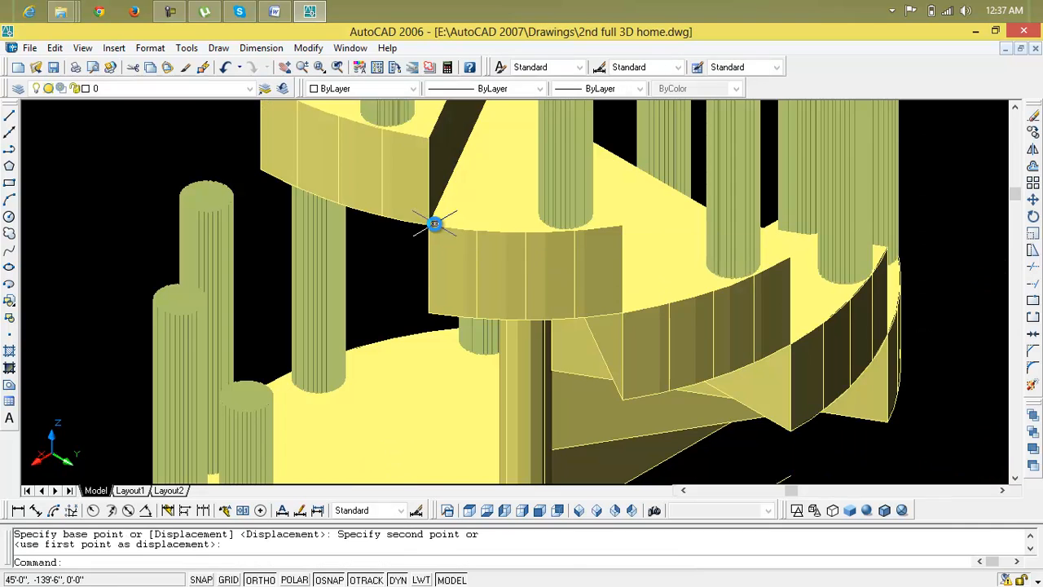
scroll(446, 300, down, 4)
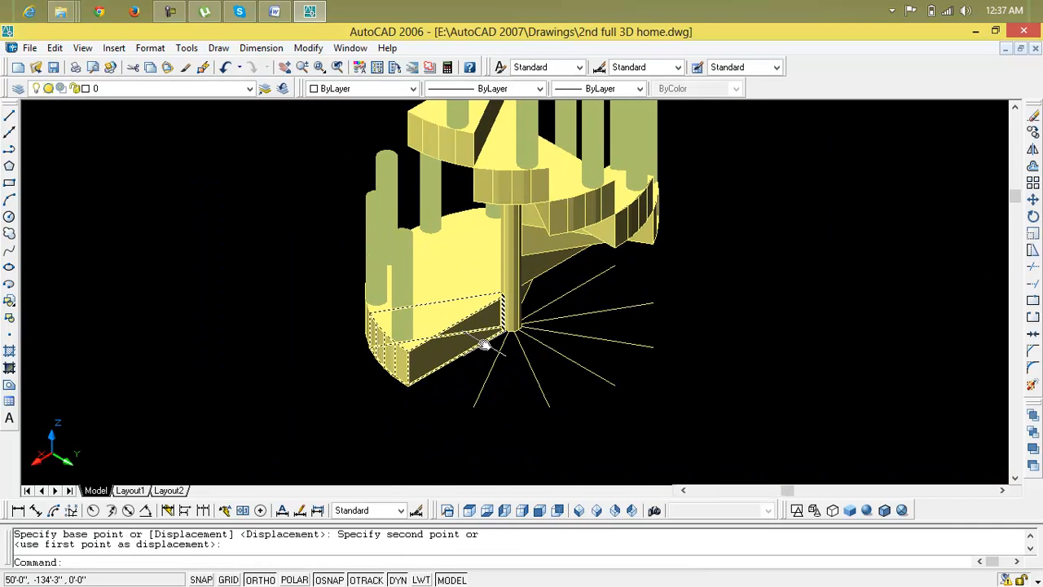
Examine the staircase from the northeast, northwest and southwest isometric views, focusing on the steps still at ground level.
click(616, 510)
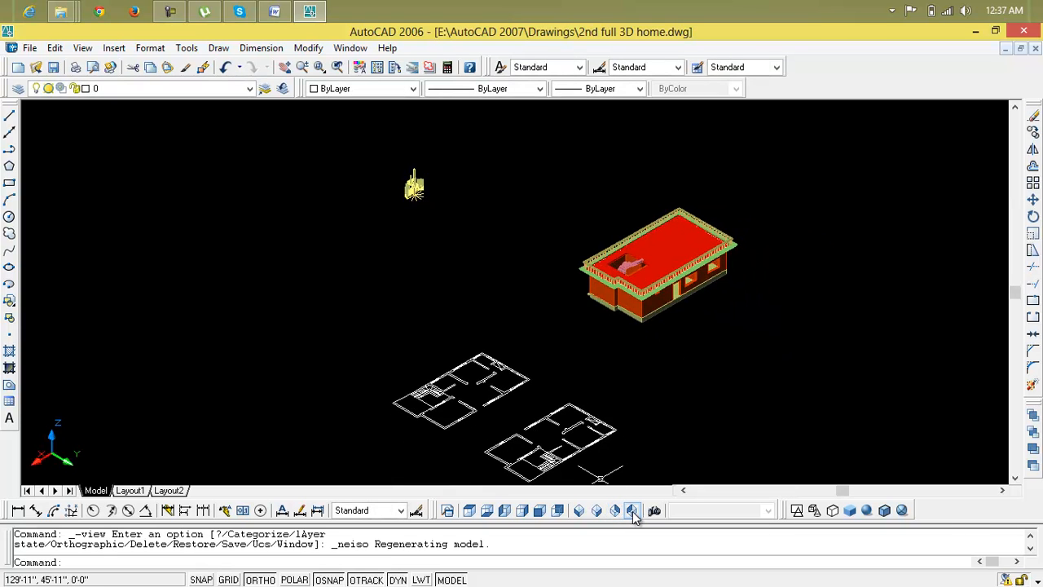
click(633, 510)
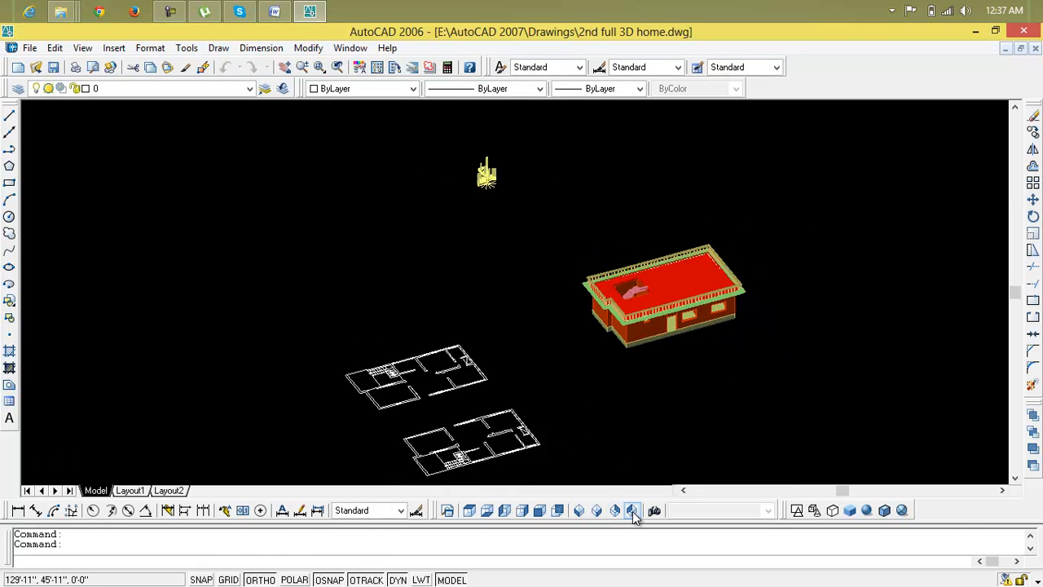
click(578, 510)
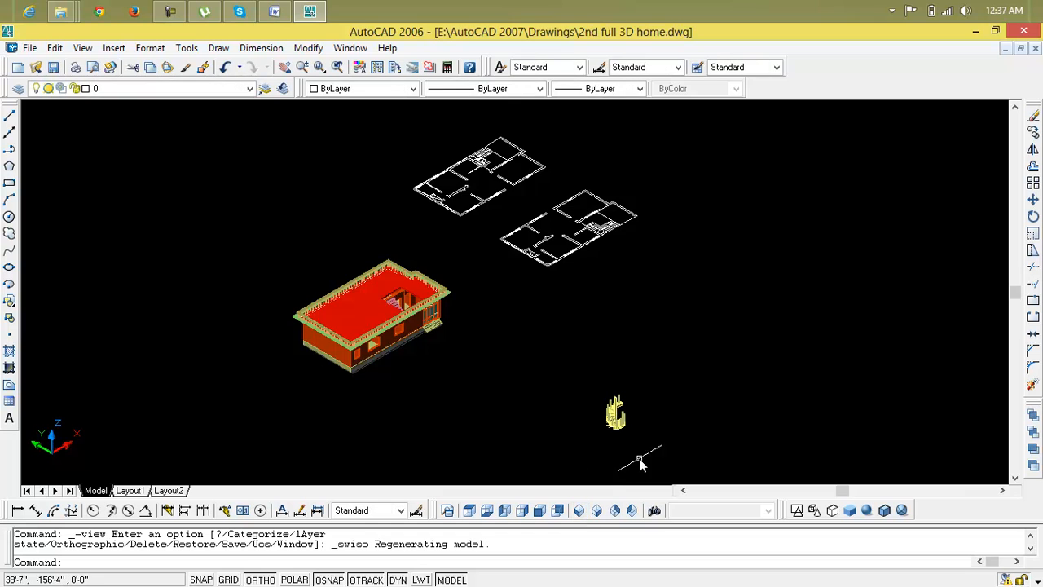
scroll(620, 423, up, 3)
scroll(620, 424, up, 5)
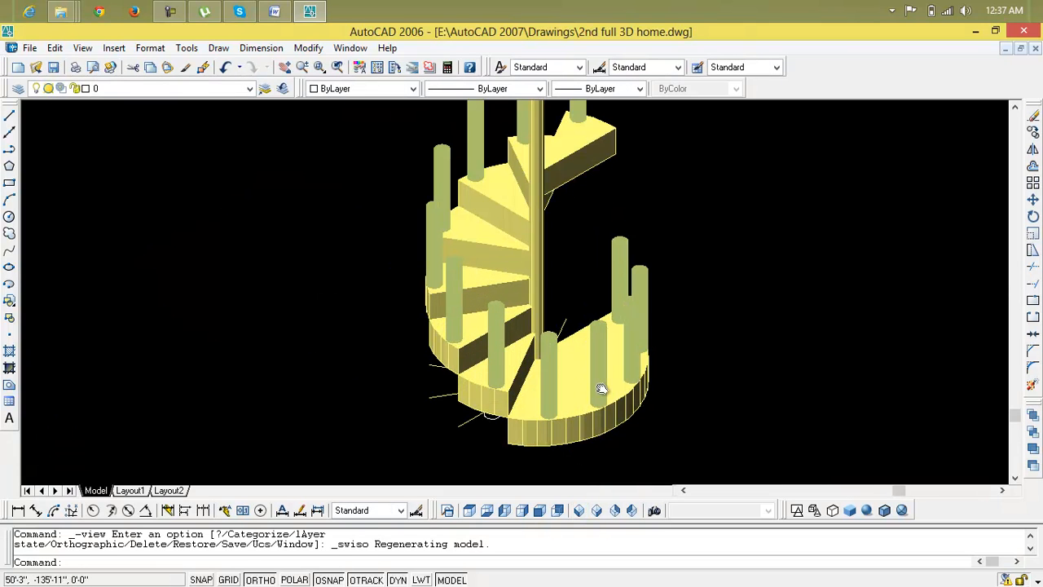
middle_drag(599, 391, 556, 391)
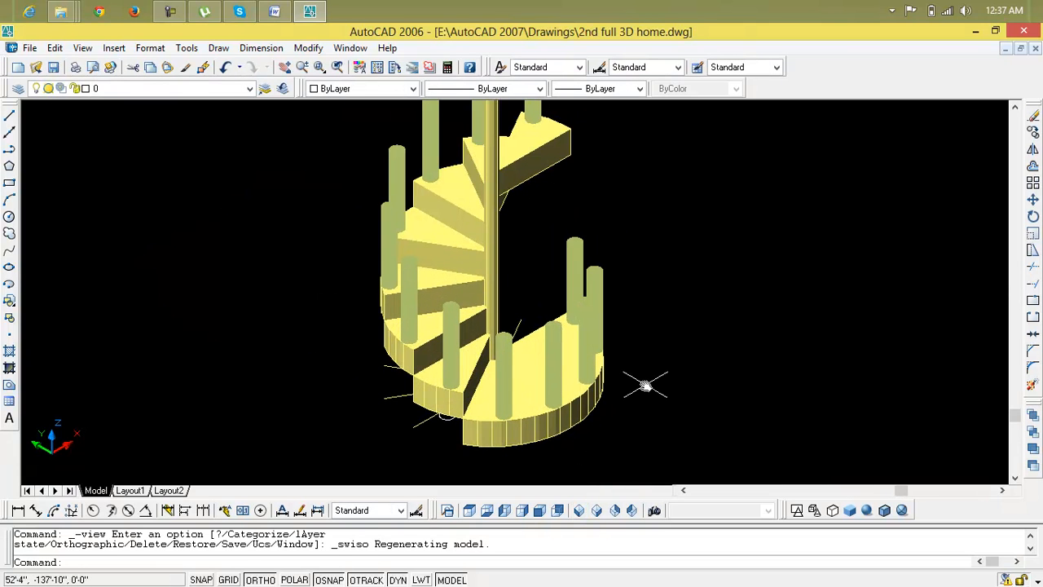
key(Escape)
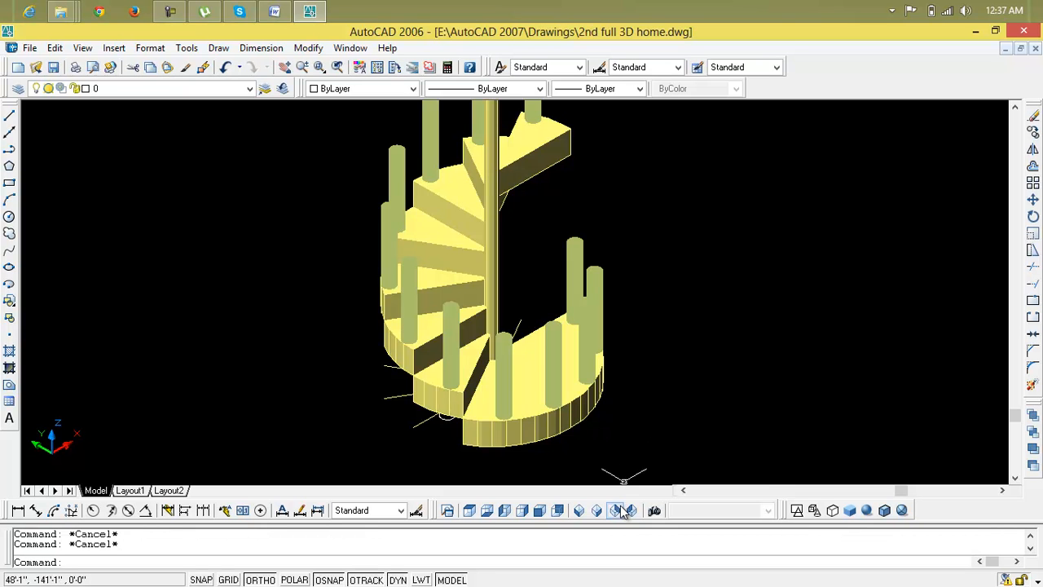
Return to the northeast isometric view and move the eighth wedge step with its post onto the seventh step's top outer corner.
click(622, 509)
scroll(413, 198, up, 5)
key(Escape)
key(Escape)
text(m)
key(Return)
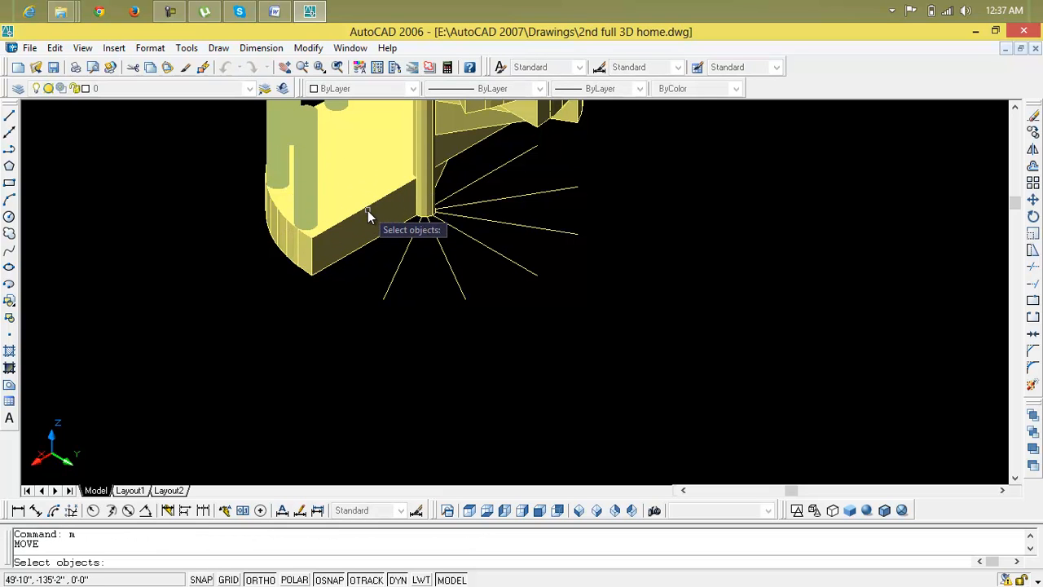
click(311, 202)
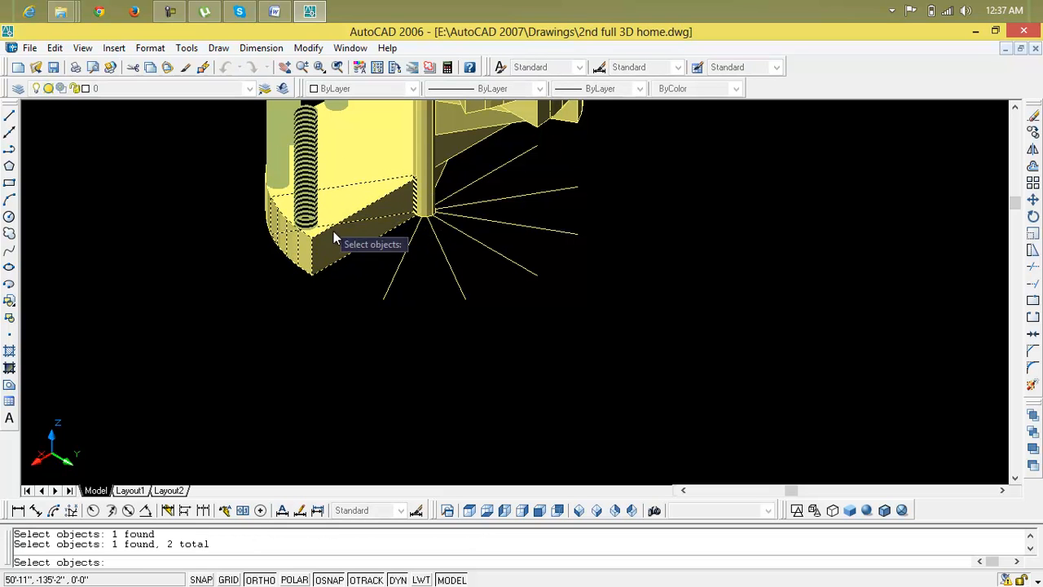
key(Return)
click(316, 274)
scroll(357, 261, down, 4)
middle_drag(357, 261, 333, 274)
scroll(305, 195, up, 6)
middle_drag(307, 174, 306, 169)
scroll(306, 169, up, 2)
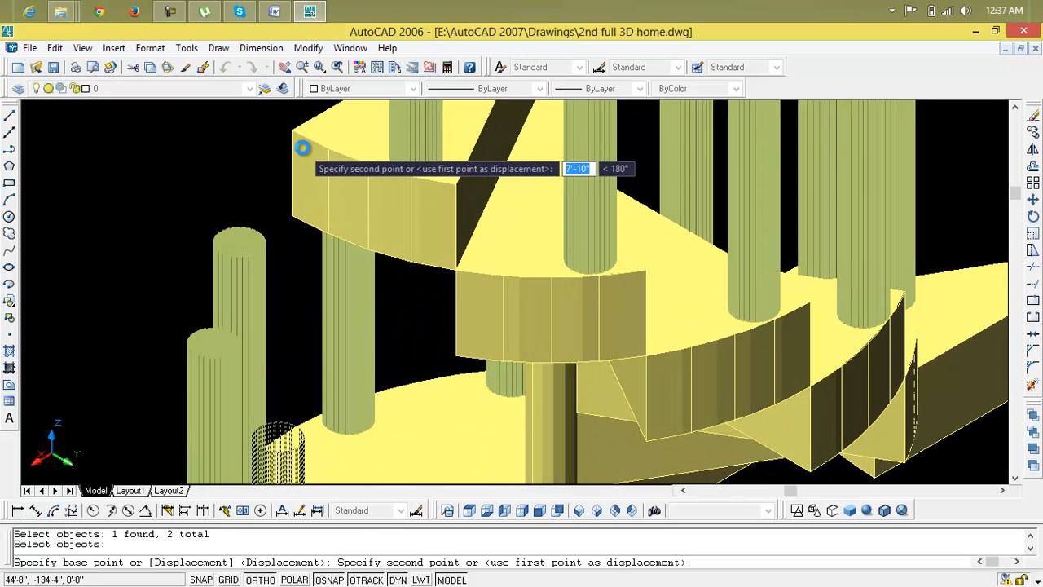
click(296, 132)
scroll(296, 132, down, 5)
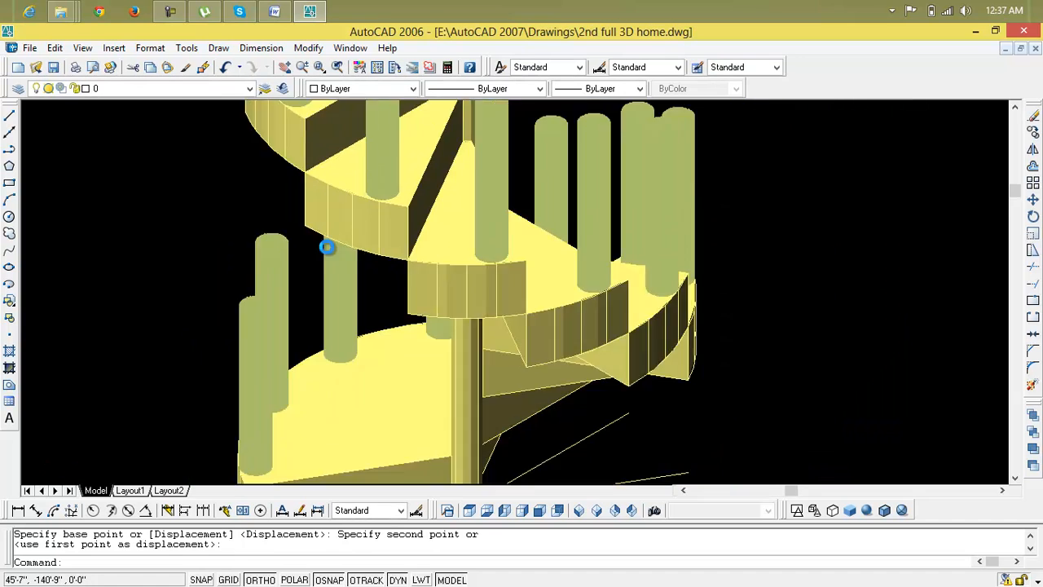
middle_drag(344, 272, 379, 315)
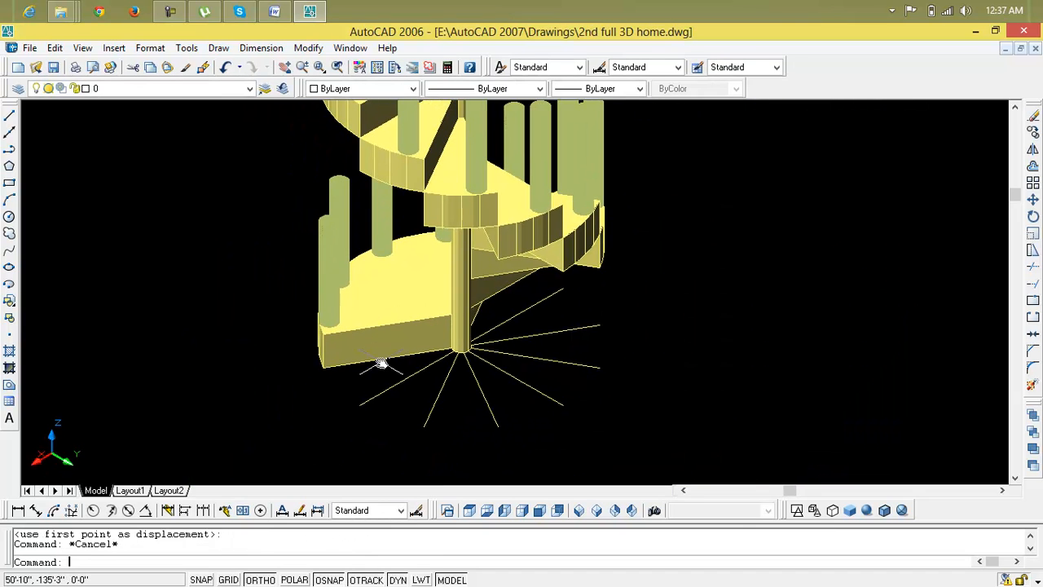
text(m)
key(Return)
click(370, 350)
key(Return)
key(Escape)
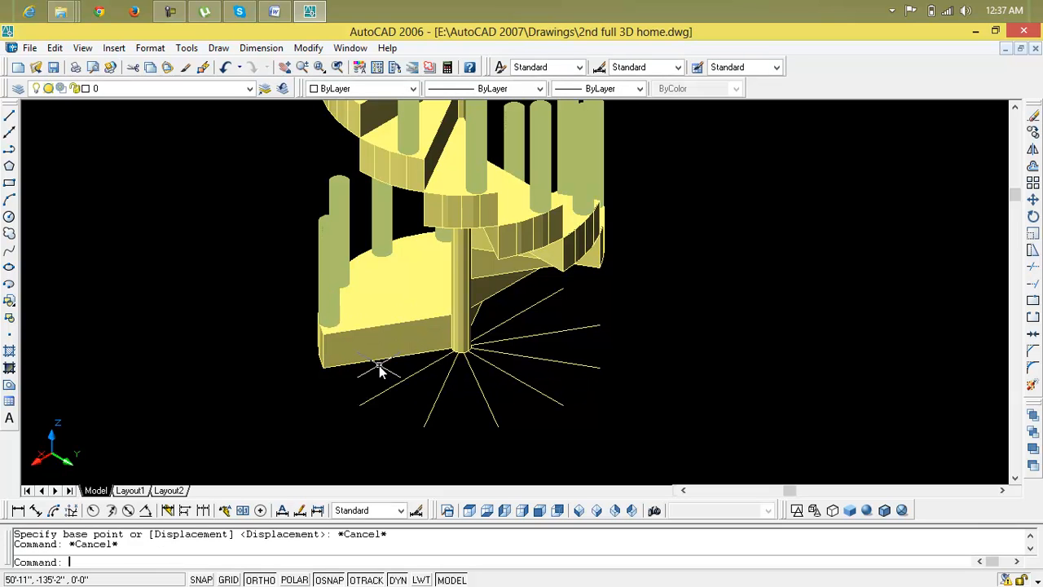
Move the ninth wedge step with its post up from its bottom outer corner to the eighth raised step's top outer corner.
text(m)
key(Return)
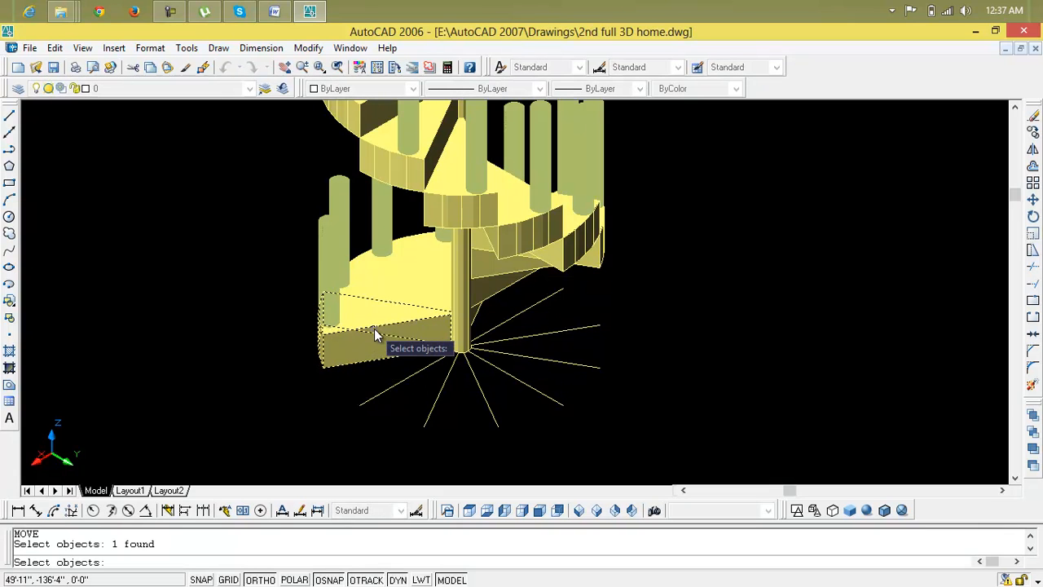
click(330, 296)
key(Return)
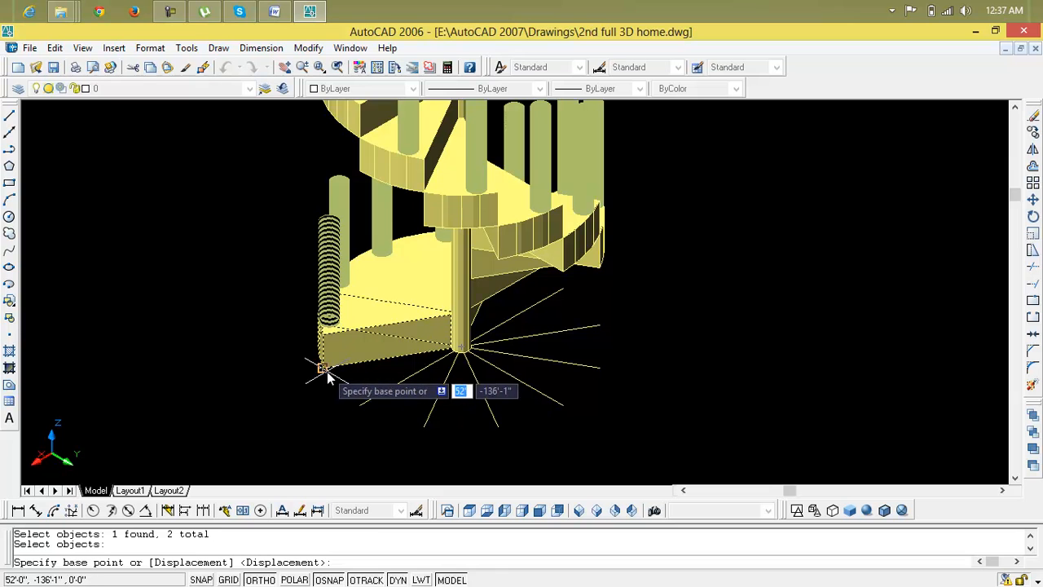
click(326, 369)
scroll(332, 367, down, 2)
scroll(330, 363, down, 1)
scroll(316, 281, up, 10)
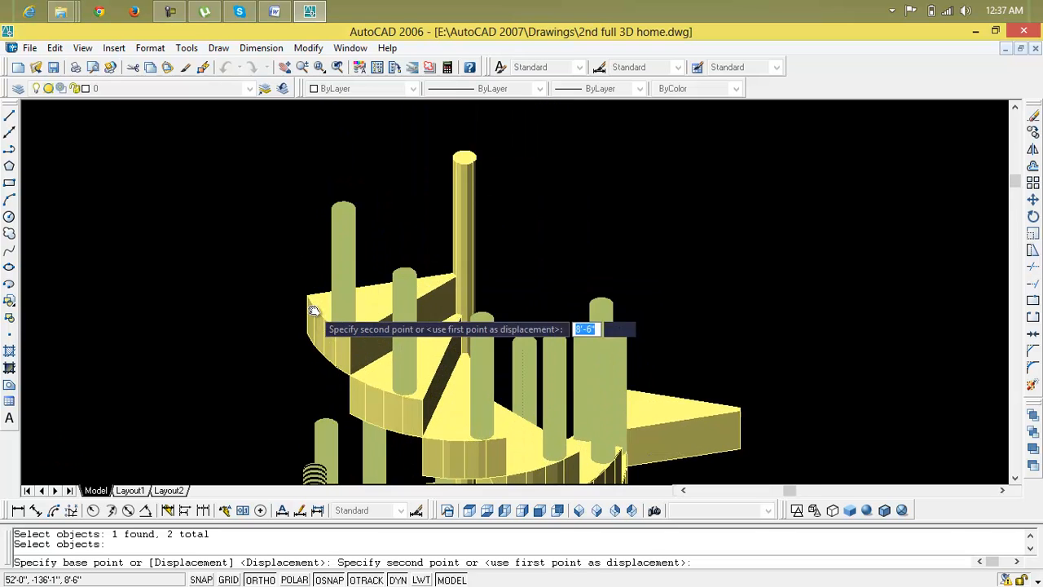
scroll(314, 293, up, 3)
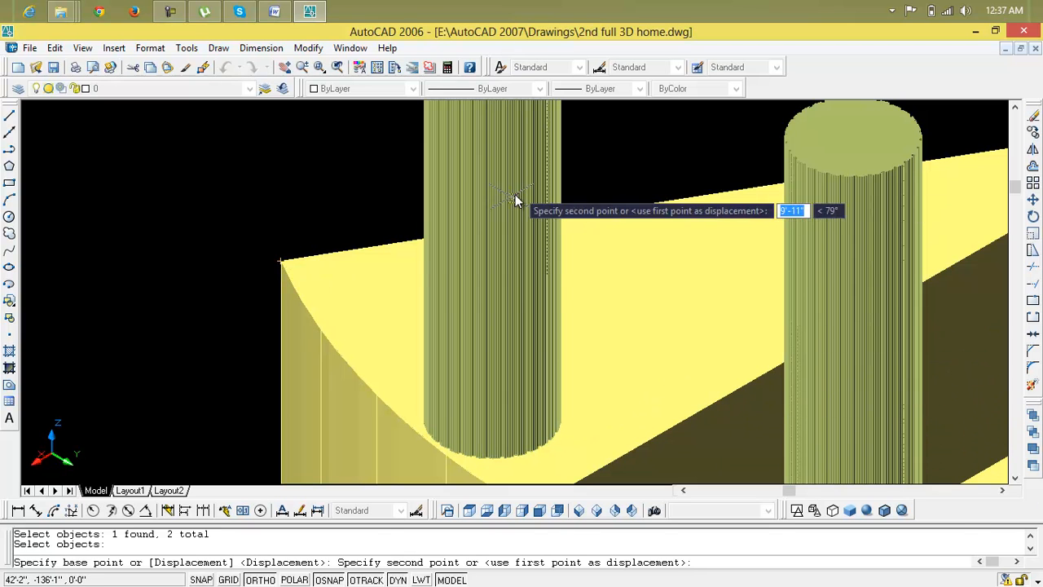
click(278, 261)
scroll(288, 265, down, 8)
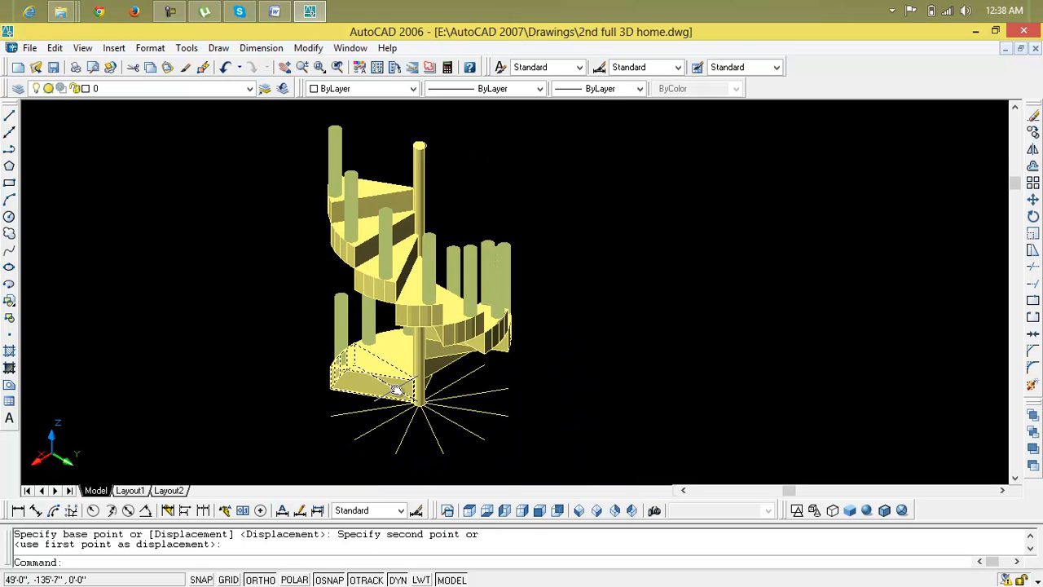
text(m)
key(Return)
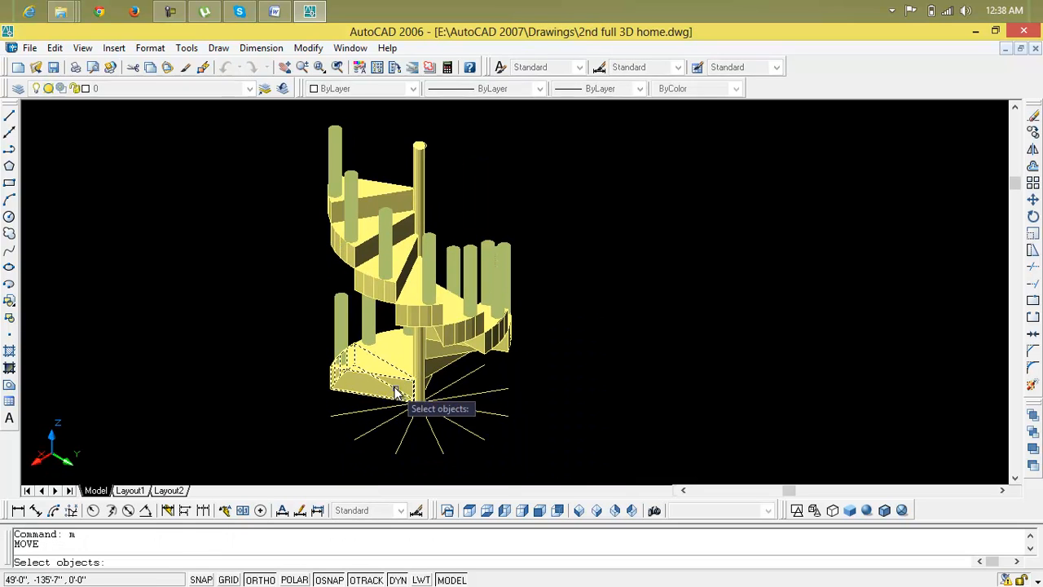
click(395, 384)
click(390, 379)
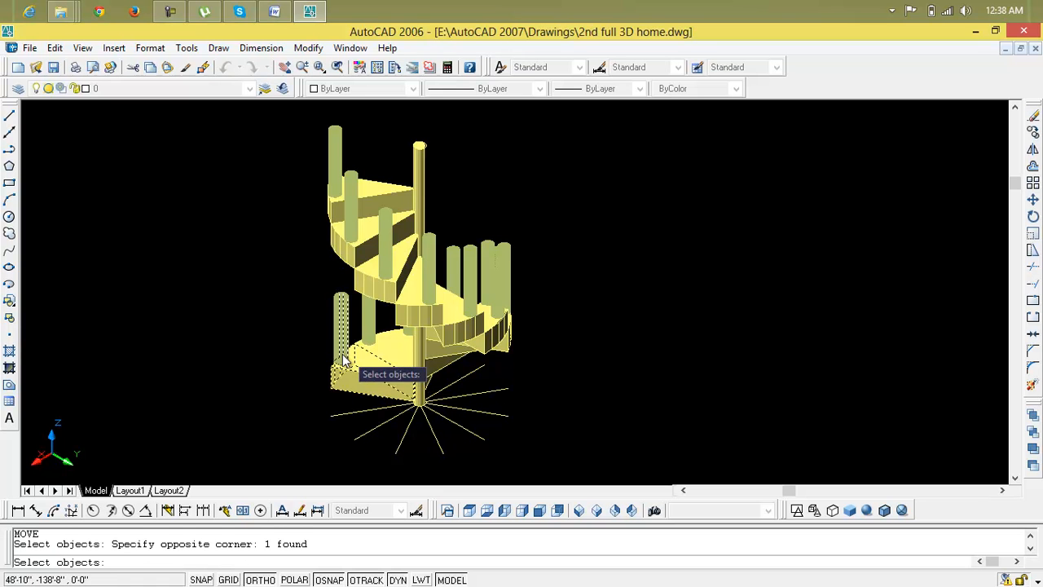
key(Return)
scroll(358, 391, up, 6)
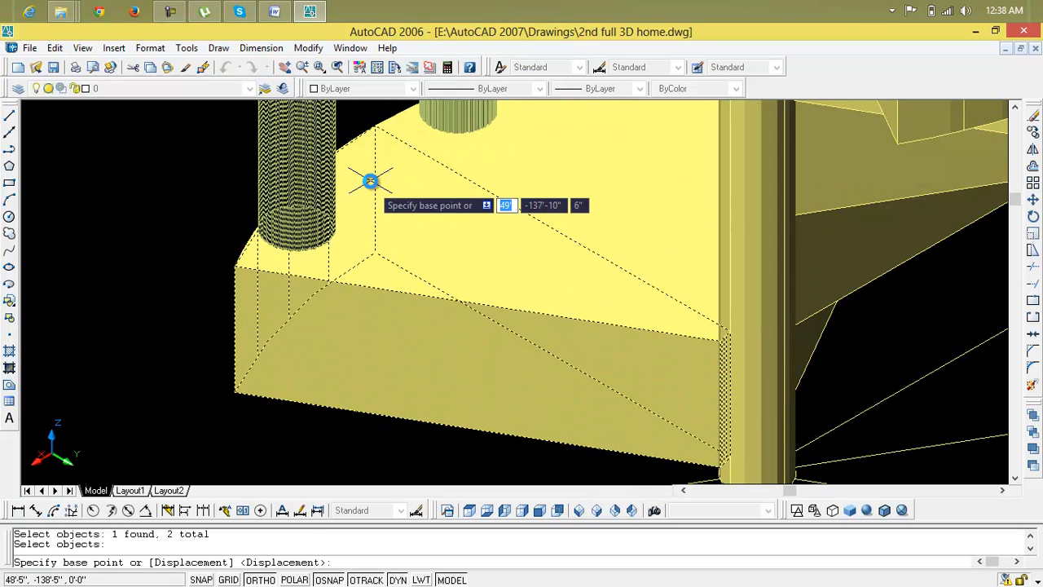
click(375, 253)
scroll(371, 283, down, 5)
scroll(371, 284, down, 3)
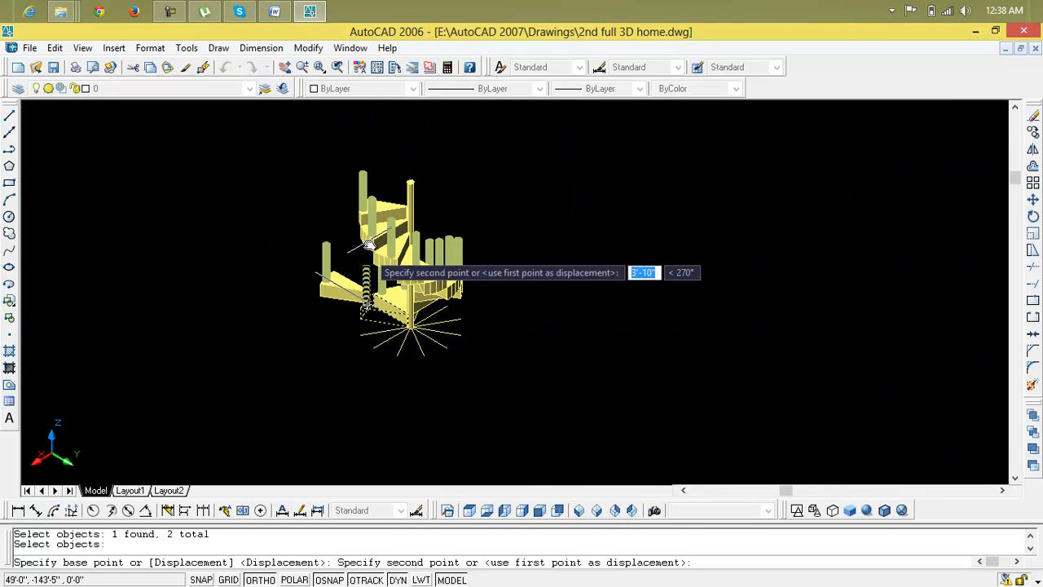
scroll(358, 206, up, 3)
scroll(356, 201, up, 5)
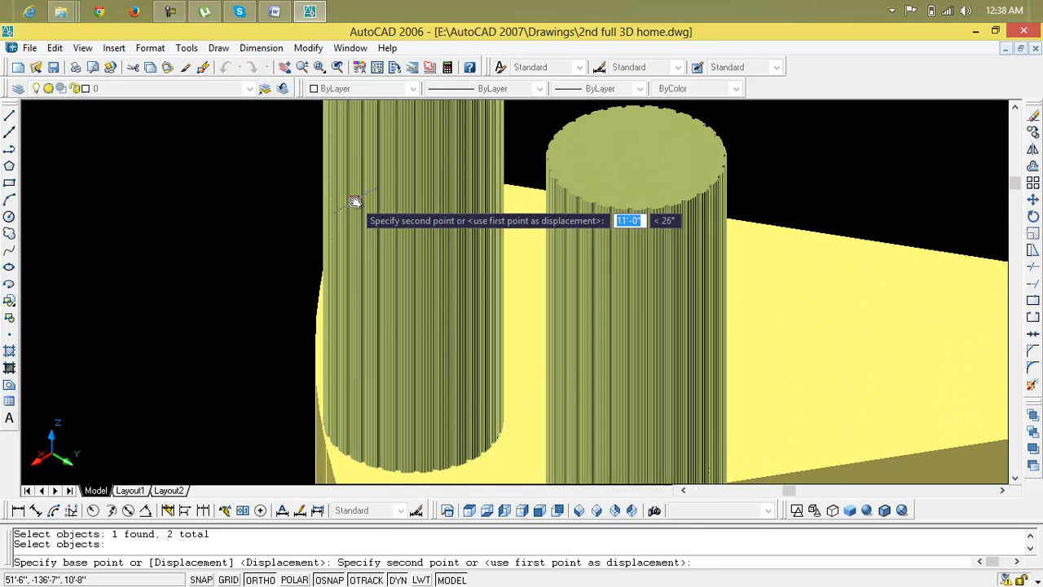
key(Escape)
key(Escape)
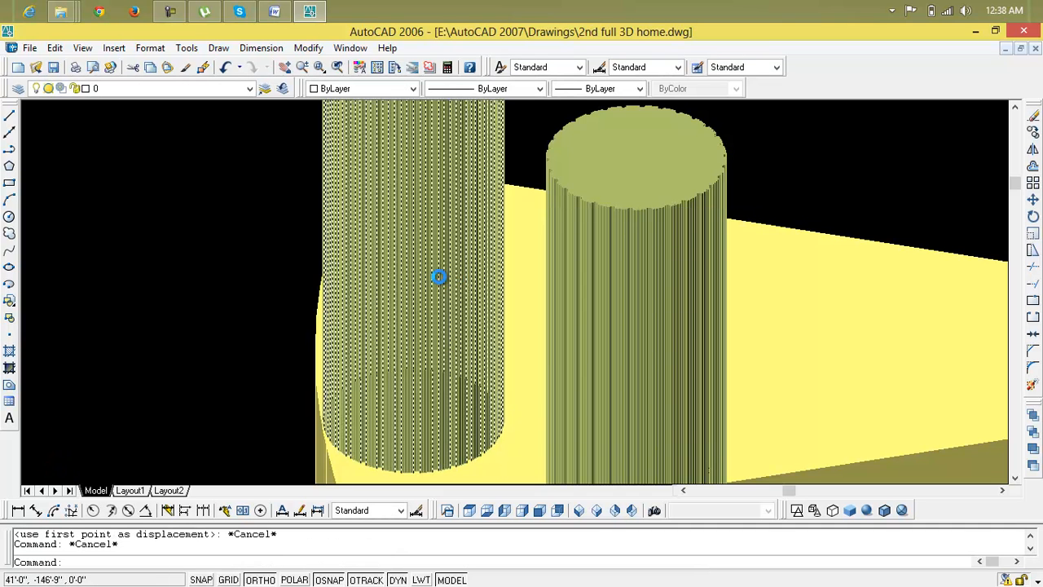
Cycle through the isometric views to the southwest one, focusing on the wedge steps still at ground level.
scroll(438, 275, down, 5)
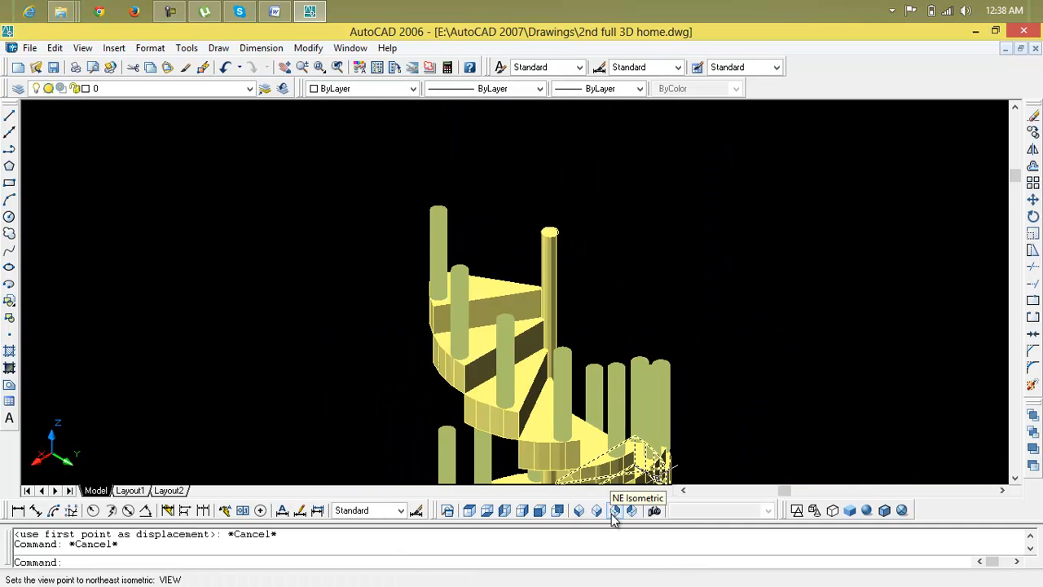
click(615, 513)
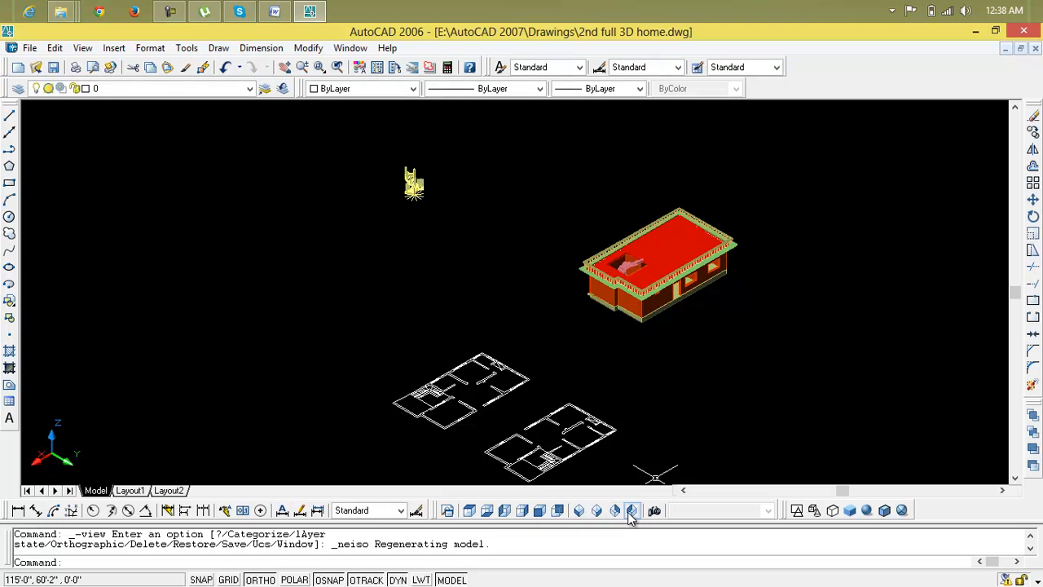
click(632, 512)
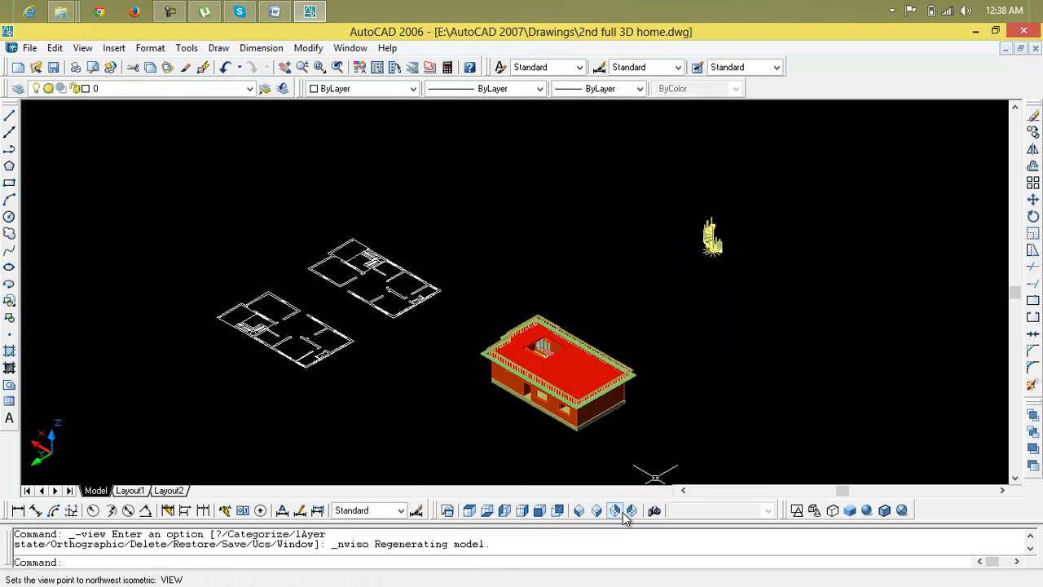
click(579, 511)
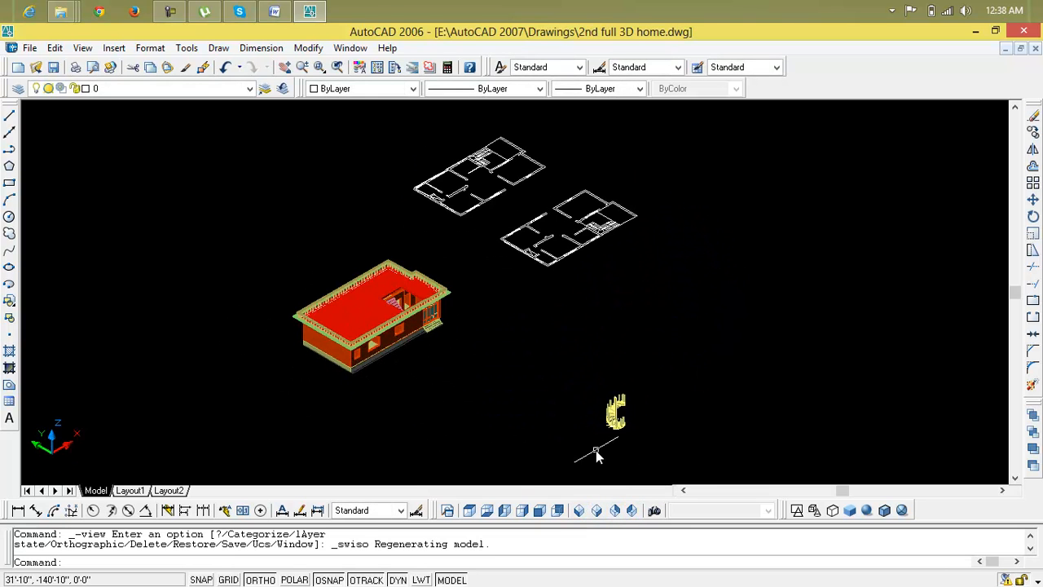
scroll(623, 421, up, 8)
middle_drag(635, 419, 594, 374)
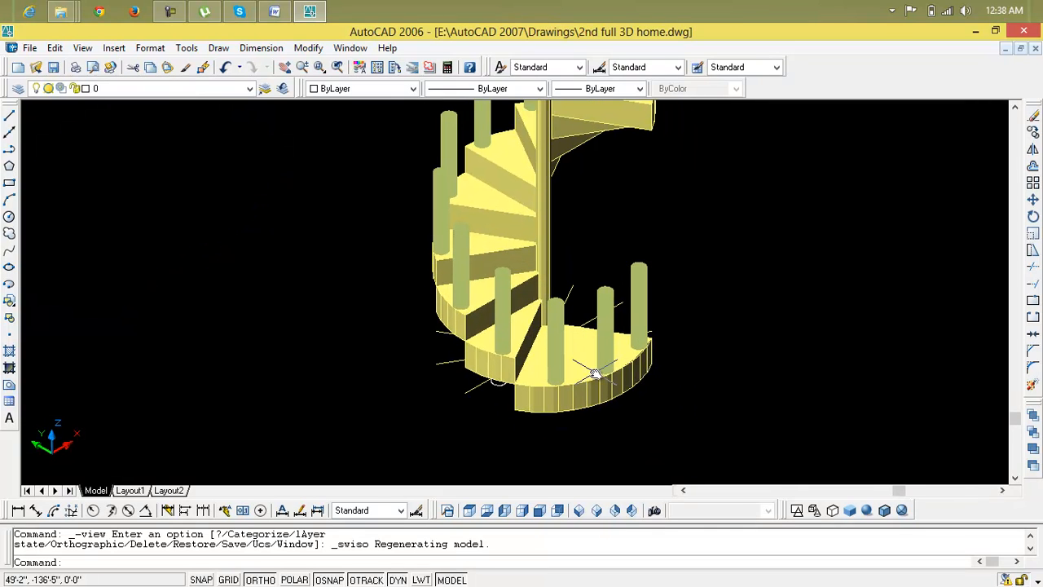
key(Escape)
key(Escape)
text(m)
key(Return)
click(640, 366)
key(Return)
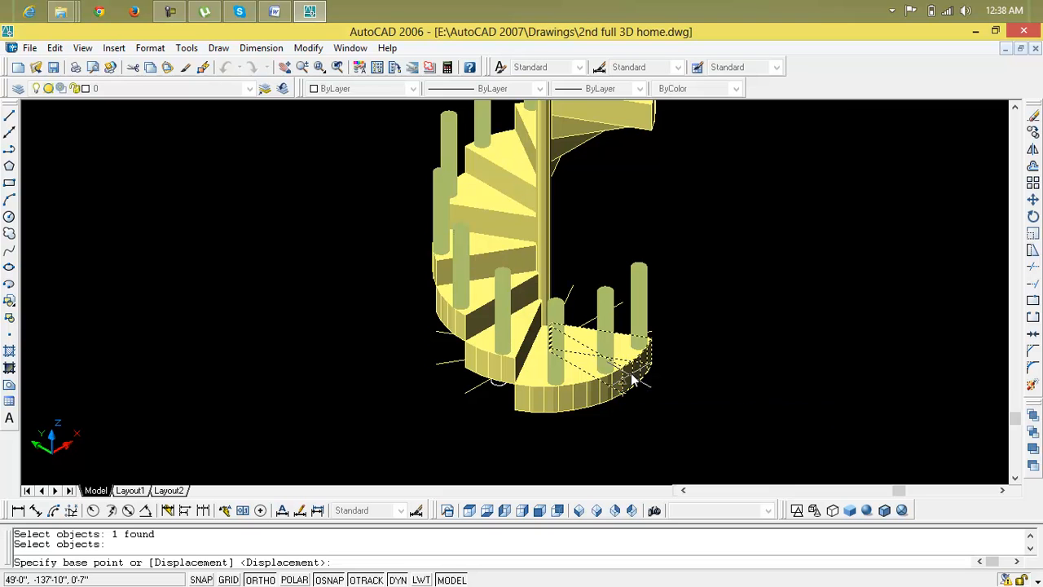
key(Escape)
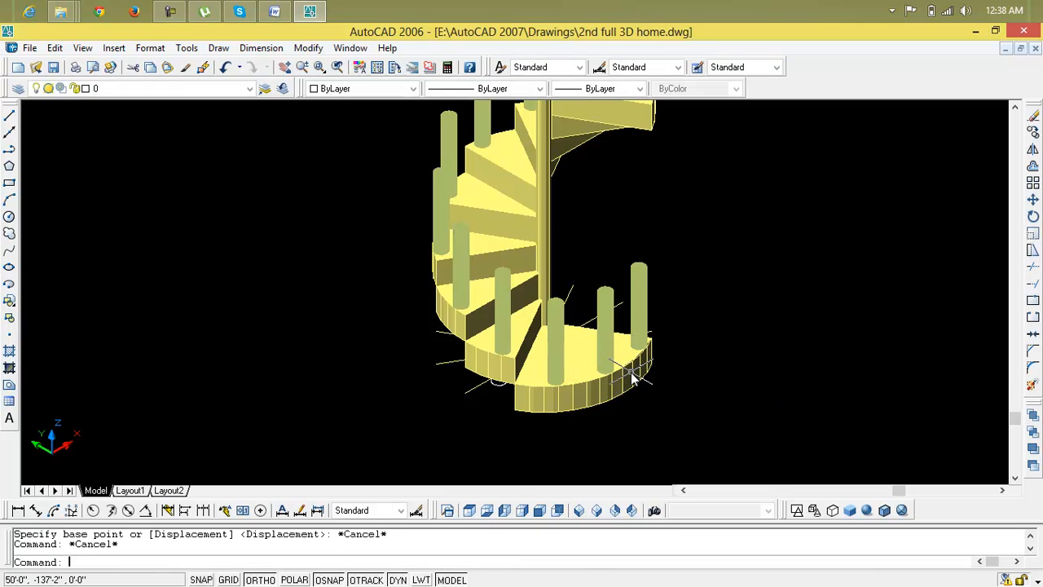
key(Escape)
Move the tenth wedge step with its post up from its bottom outer corner to the ninth raised step's top outer corner.
scroll(636, 366, up, 5)
text(m)
key(Return)
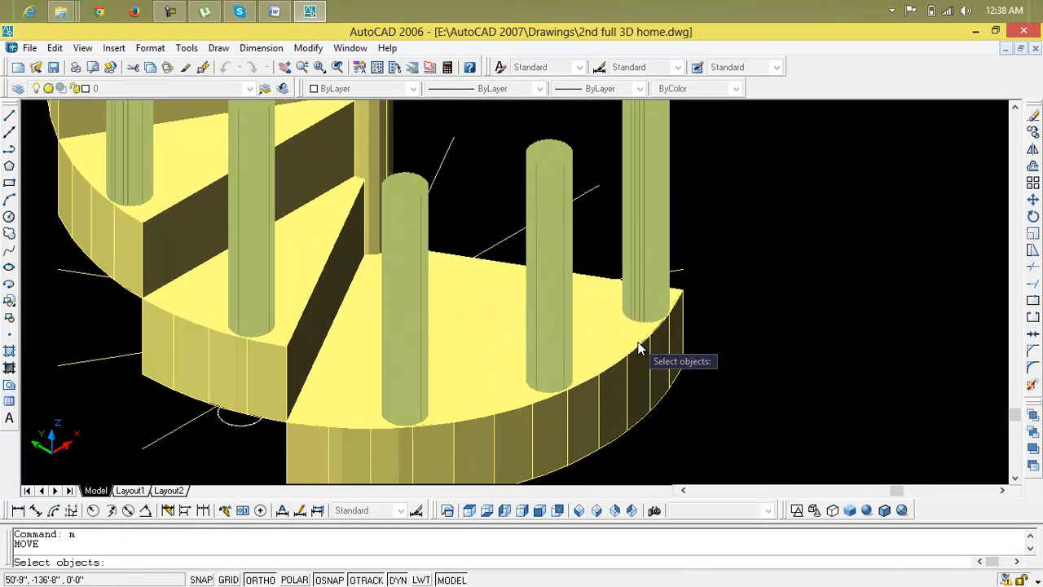
click(652, 350)
click(652, 318)
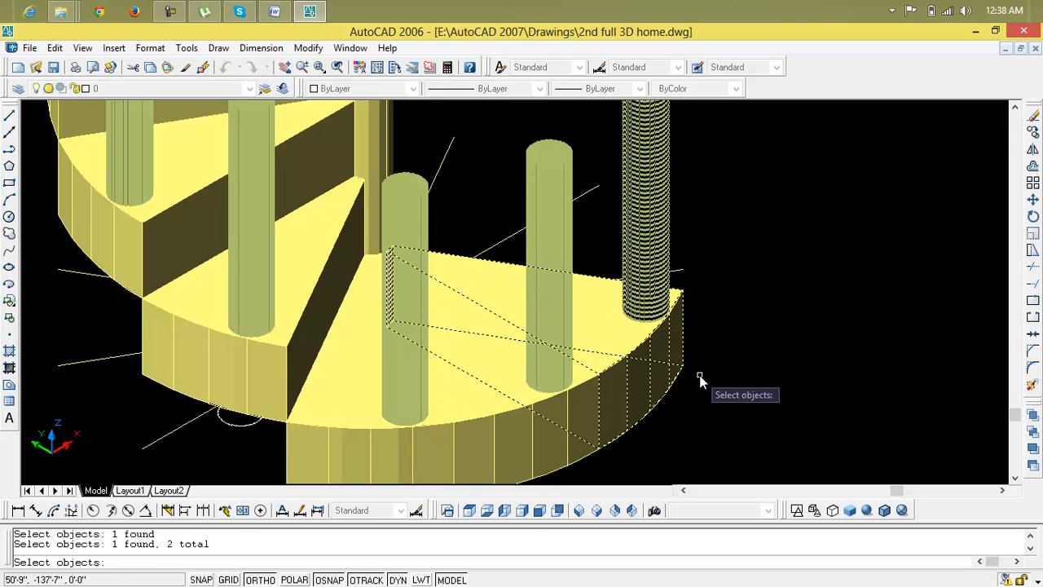
key(Return)
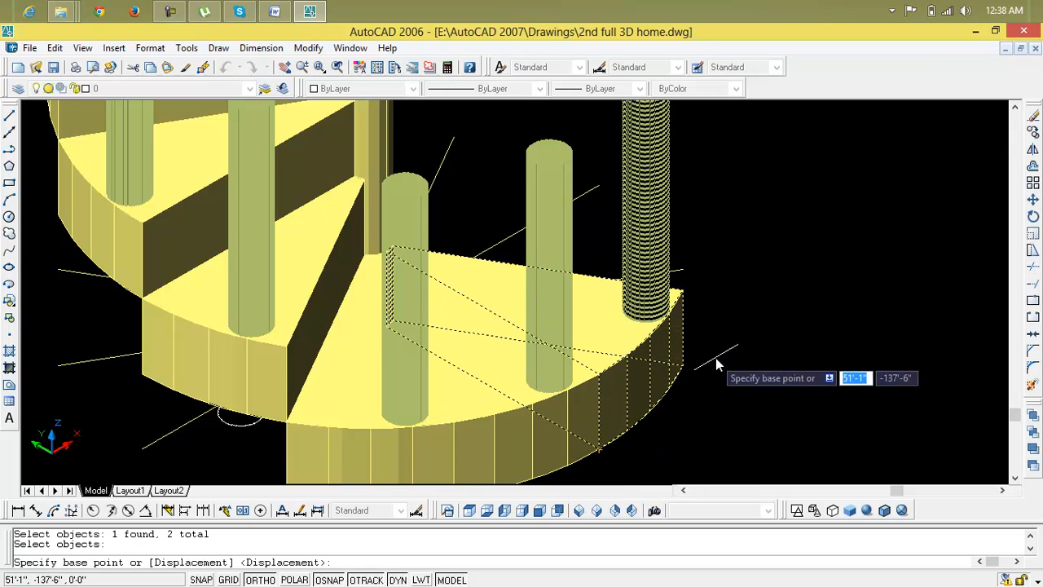
scroll(687, 375, down, 4)
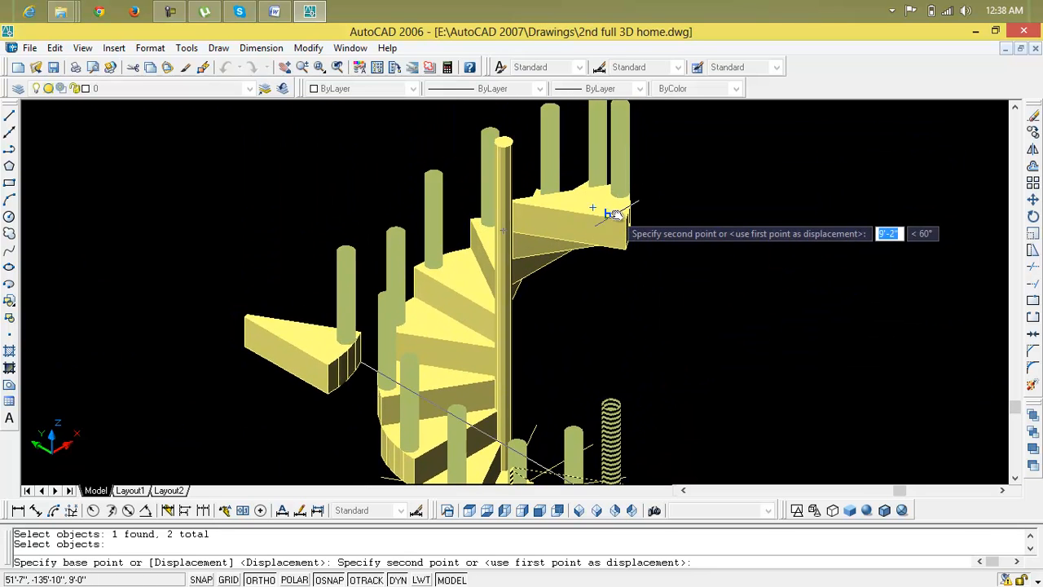
scroll(636, 221, up, 5)
click(631, 214)
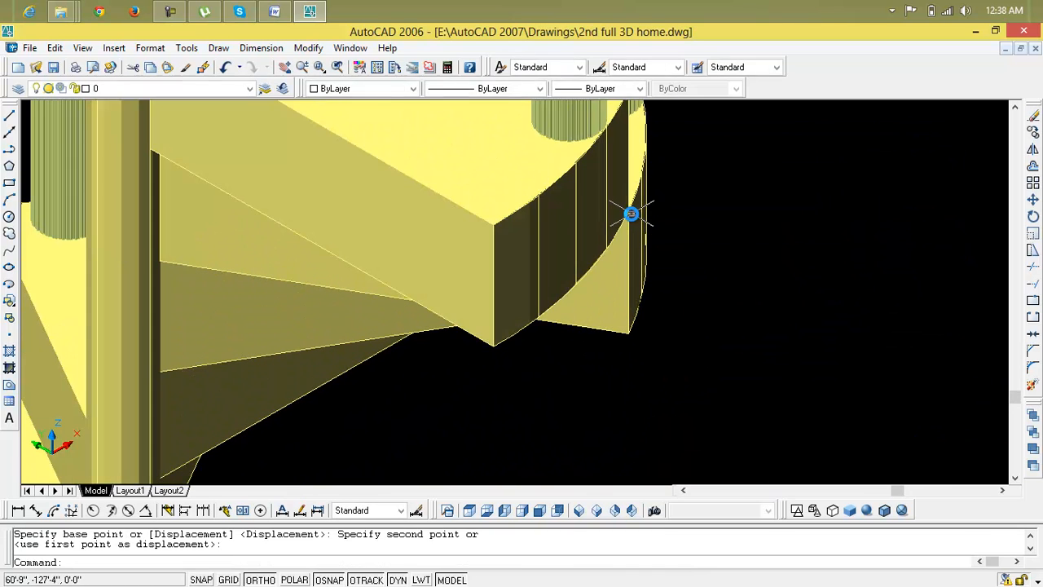
Move the eleventh wedge step with its post up from its bottom outer corner to the tenth raised step's top outer corner.
scroll(630, 253, down, 5)
middle_drag(698, 272, 590, 181)
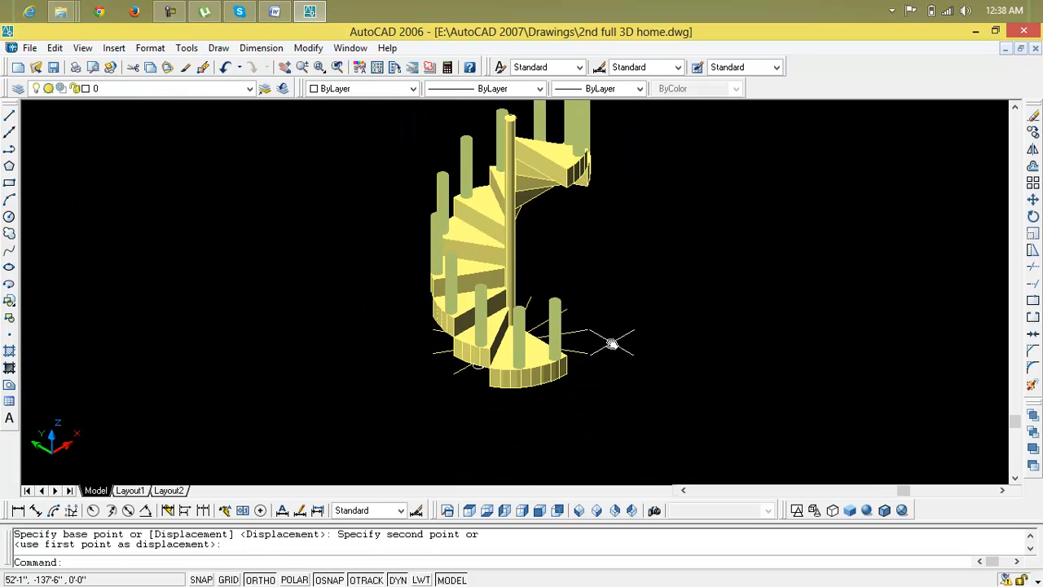
key(Escape)
key(Escape)
text(m)
key(Return)
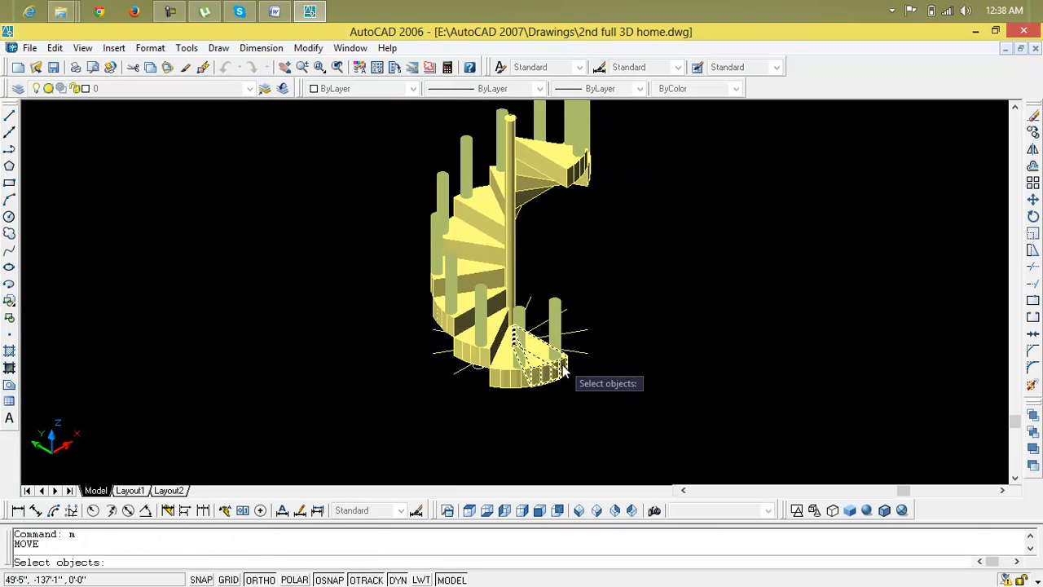
click(567, 372)
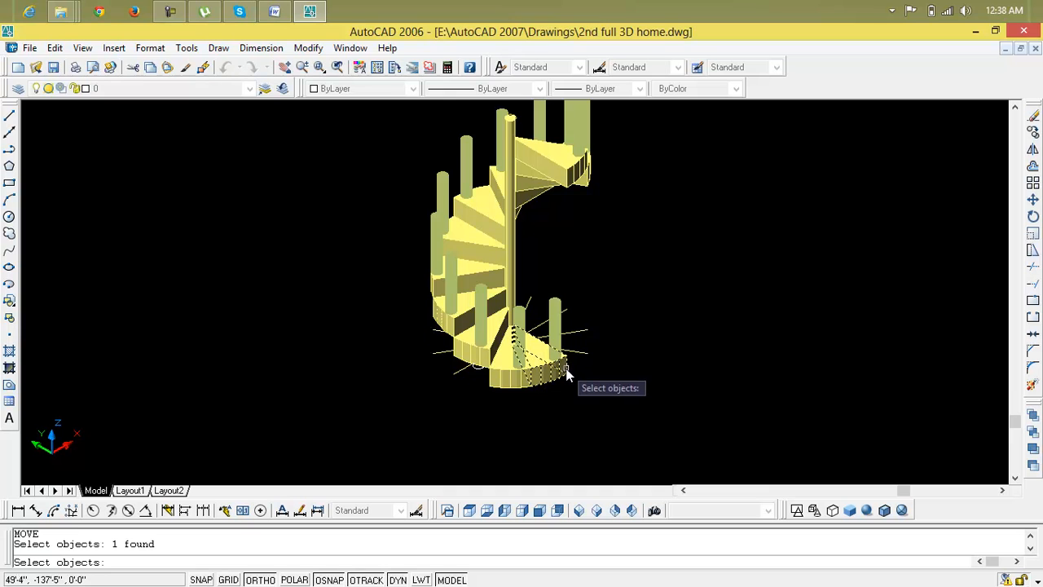
click(558, 352)
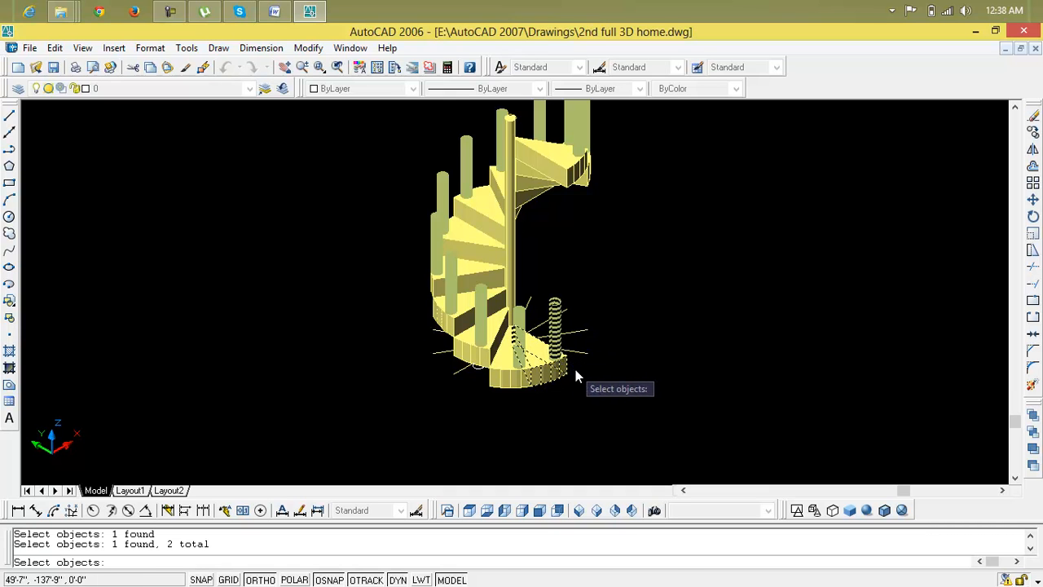
key(Return)
click(568, 374)
scroll(563, 379, down, 2)
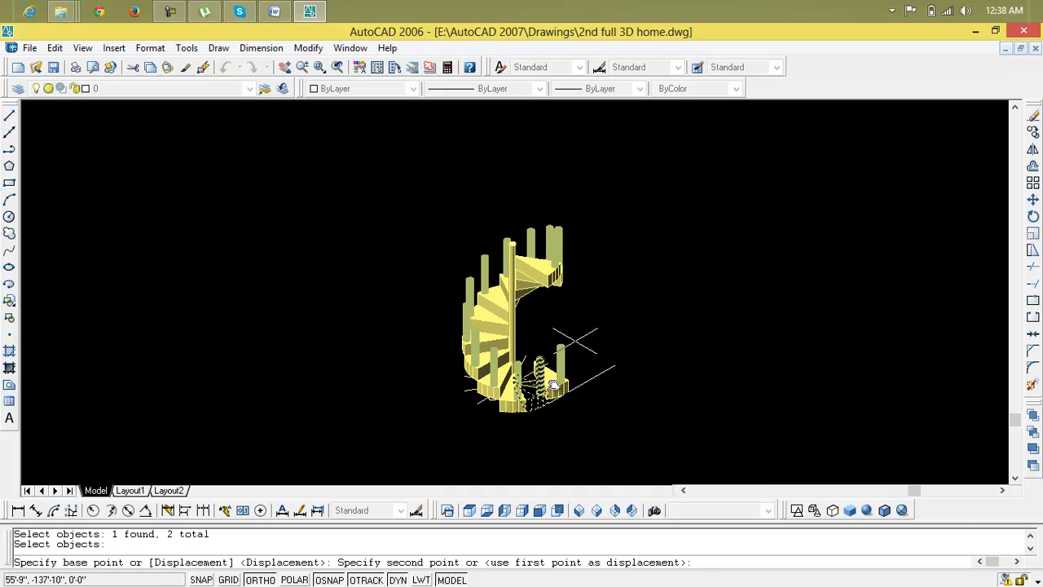
scroll(555, 322, up, 5)
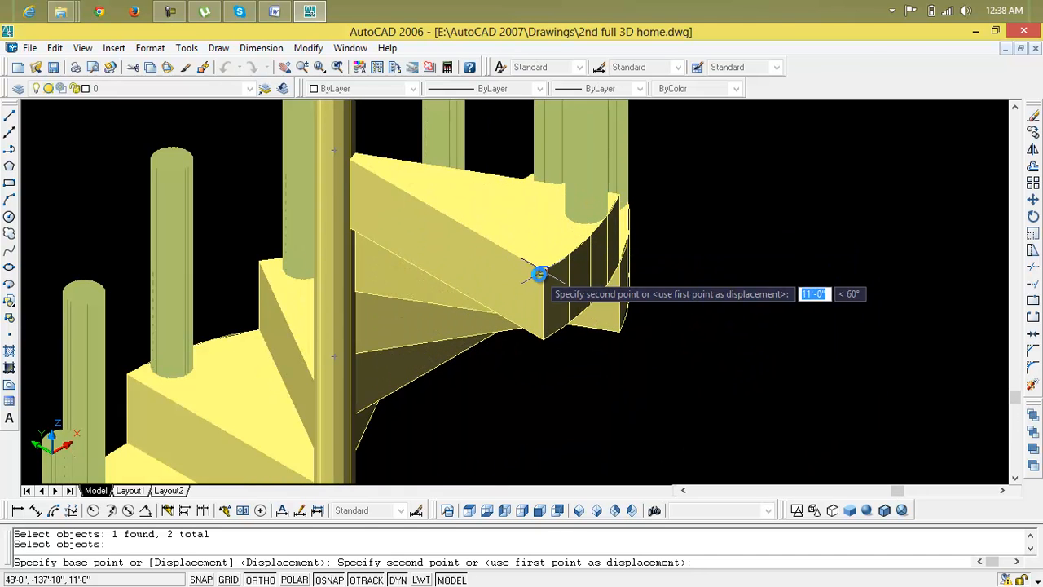
click(539, 274)
Inspect the stacked steps, their posts and the radial construction lines at the base of the staircase.
scroll(547, 291, down, 5)
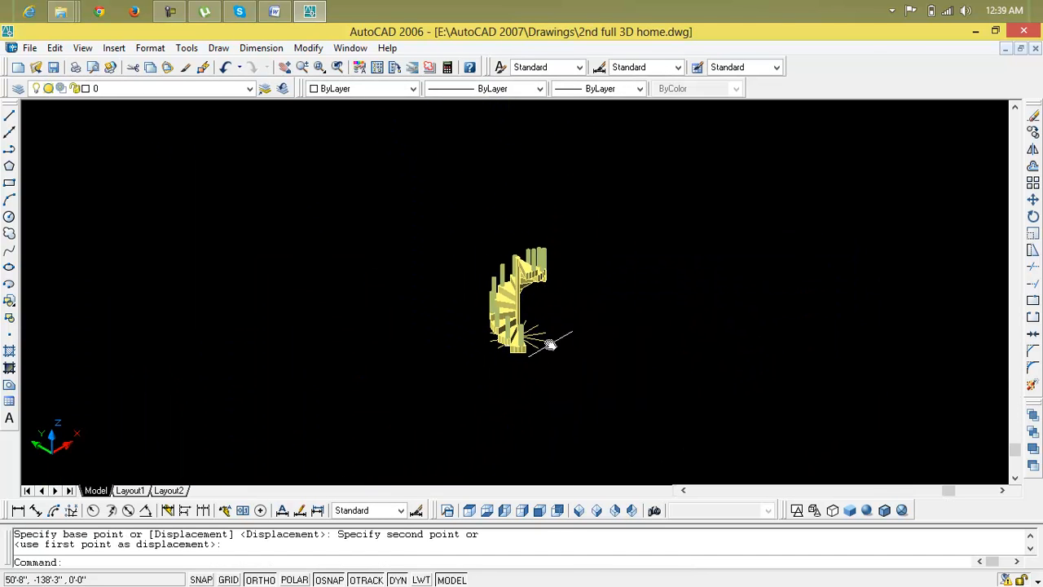
scroll(534, 314, up, 5)
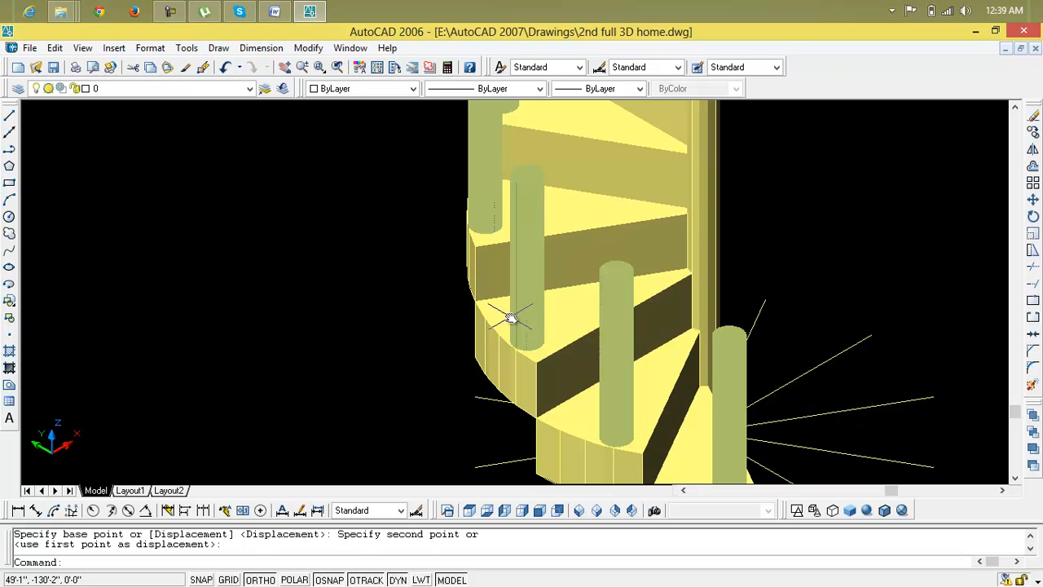
scroll(709, 380, down, 5)
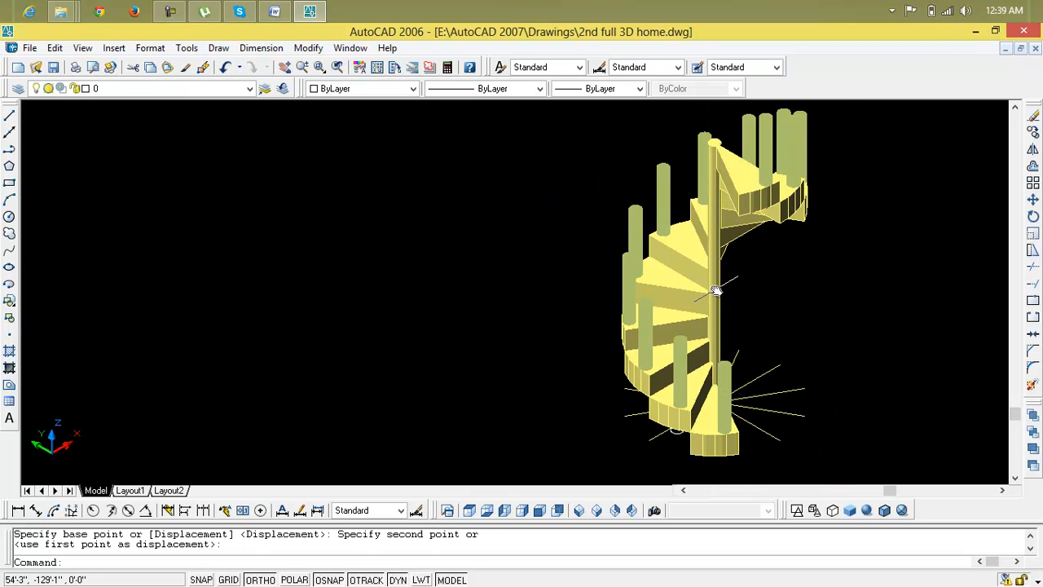
scroll(717, 283, up, 1)
click(774, 361)
click(820, 433)
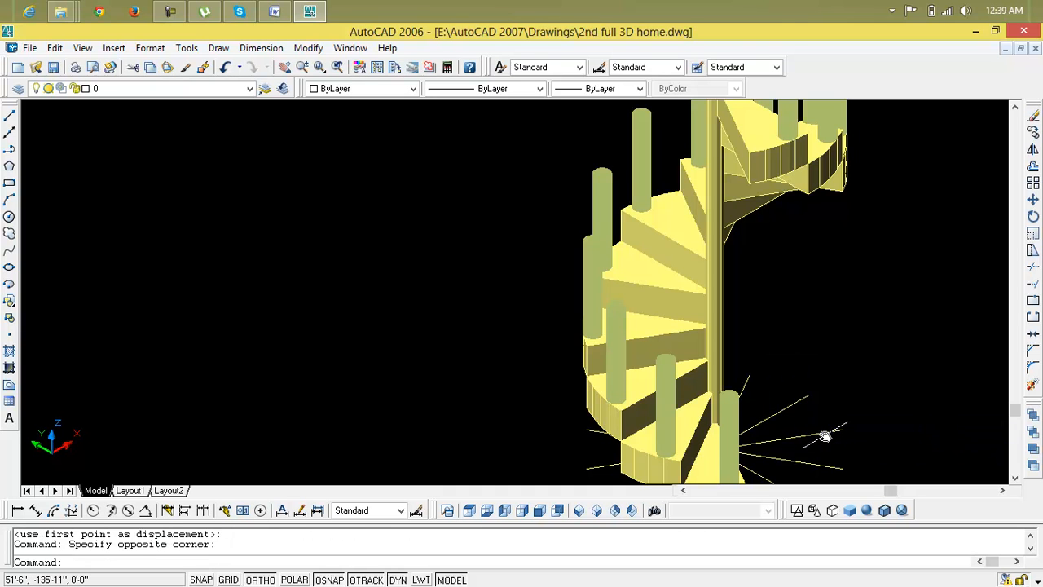
click(825, 436)
scroll(825, 436, down, 1)
key(Escape)
key(Escape)
scroll(826, 434, down, 2)
middle_drag(762, 432, 516, 357)
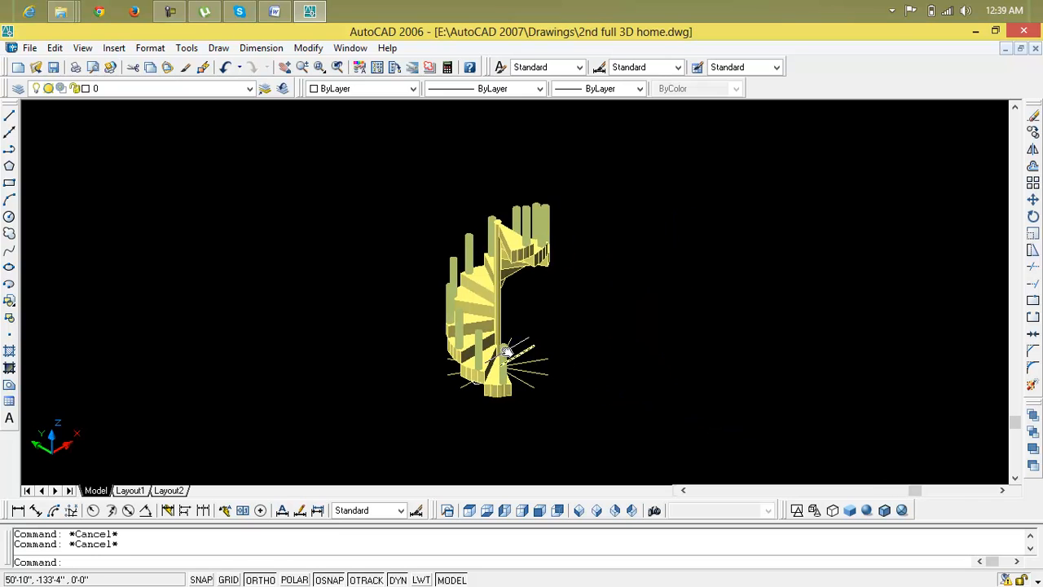
scroll(514, 354, up, 2)
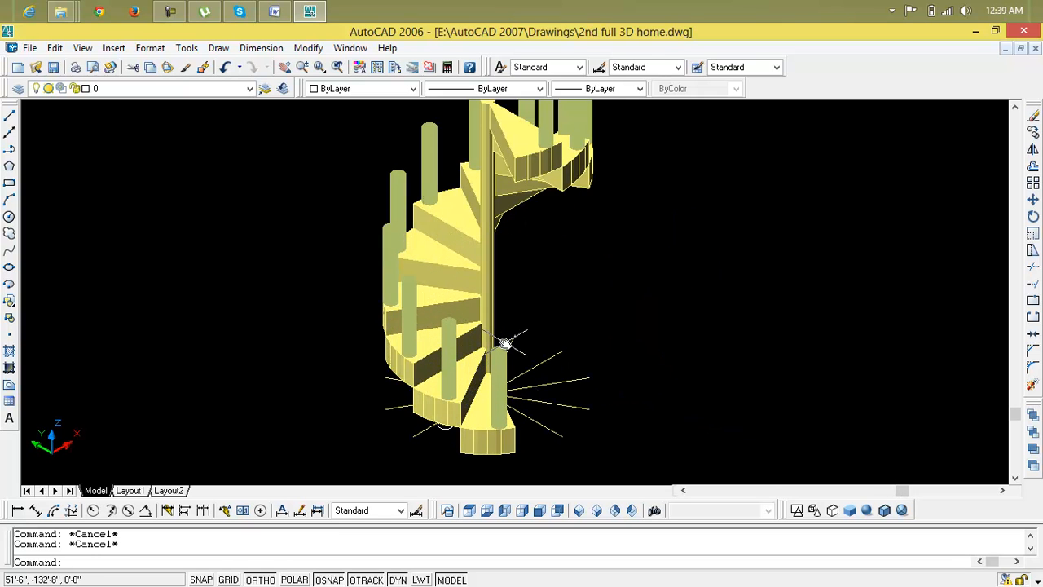
Change the colour of the whole spiral staircase, including steps, posts, central pole and radial lines, to DIC 336.
scroll(505, 344, down, 3)
click(589, 226)
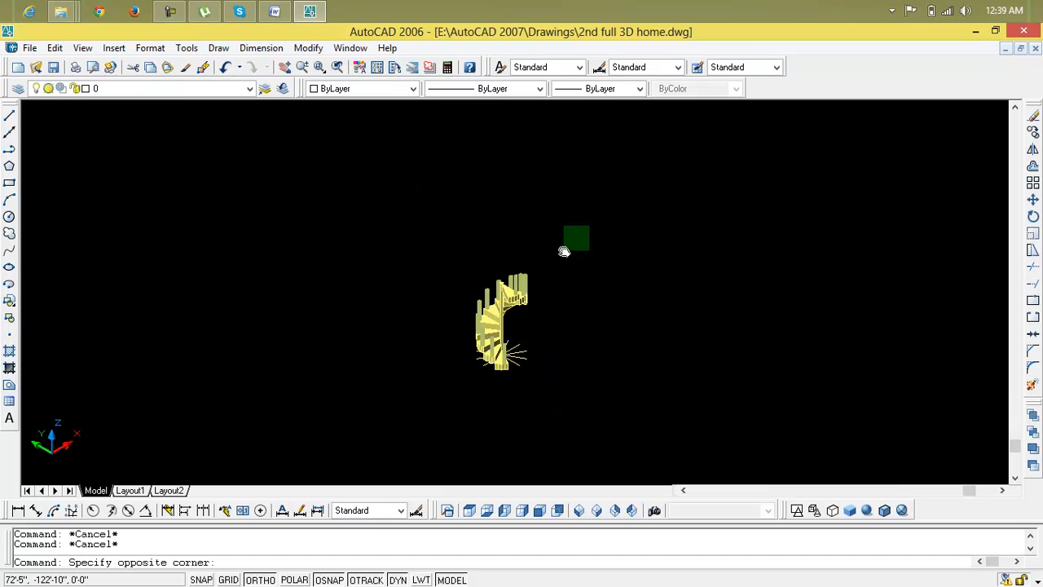
click(443, 404)
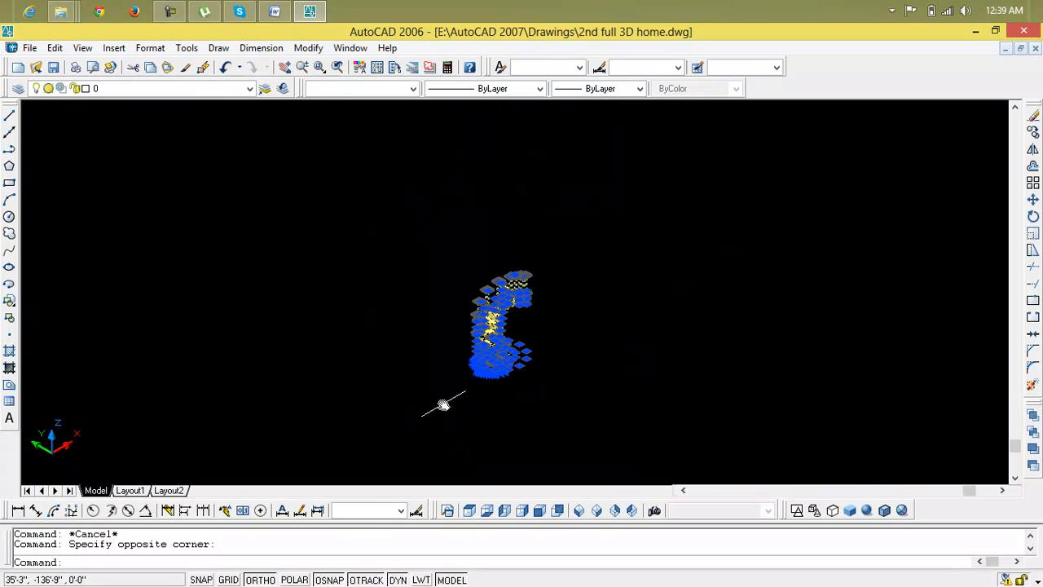
click(413, 88)
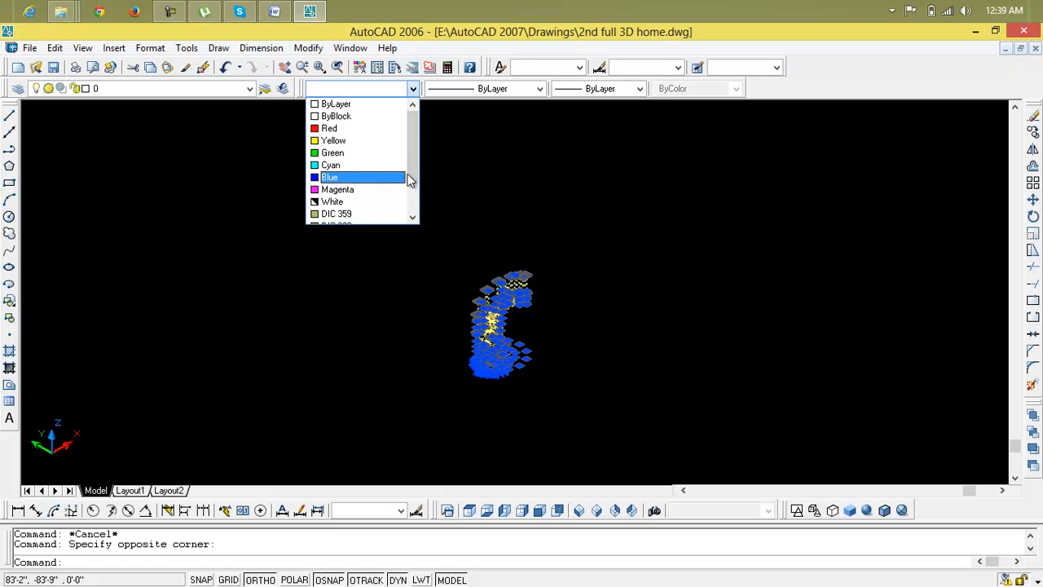
click(415, 202)
click(364, 179)
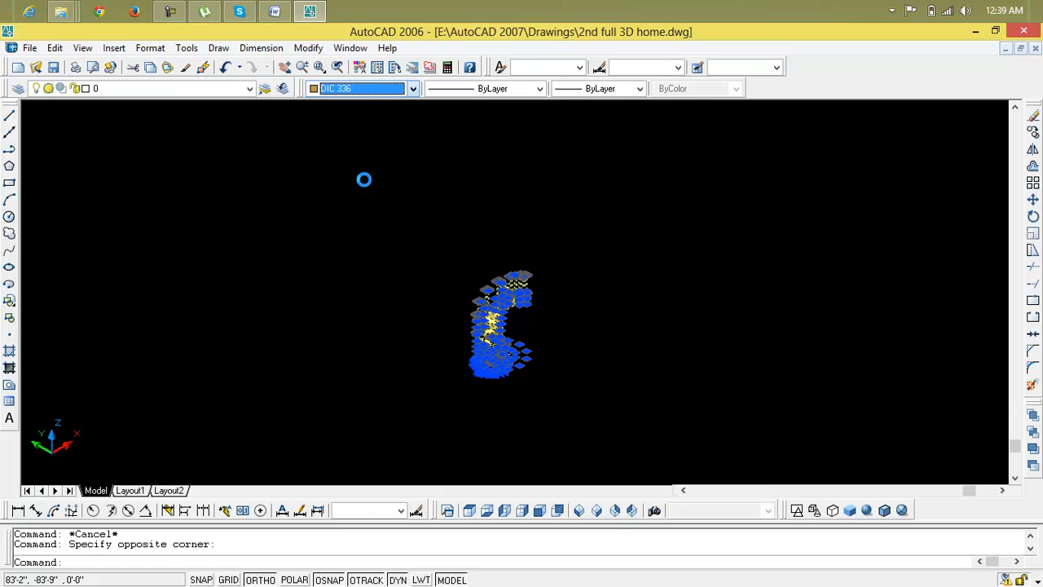
key(Escape)
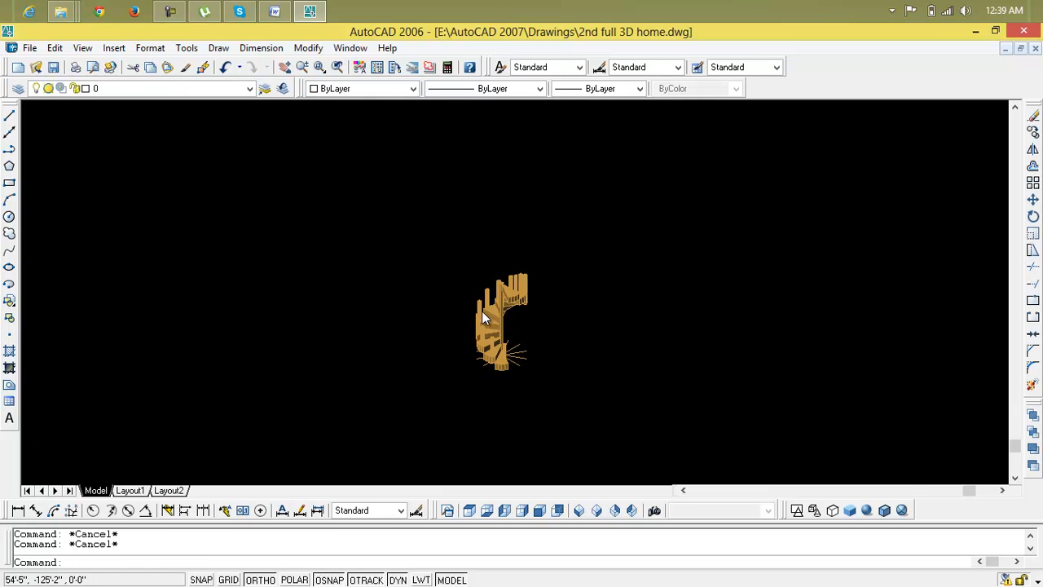
scroll(496, 269, up, 10)
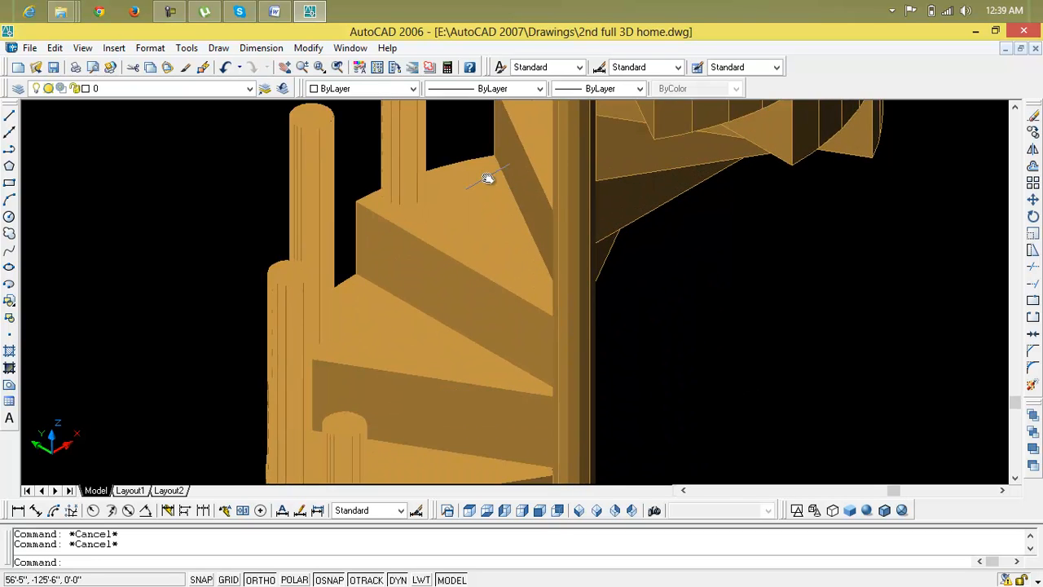
scroll(502, 267, down, 6)
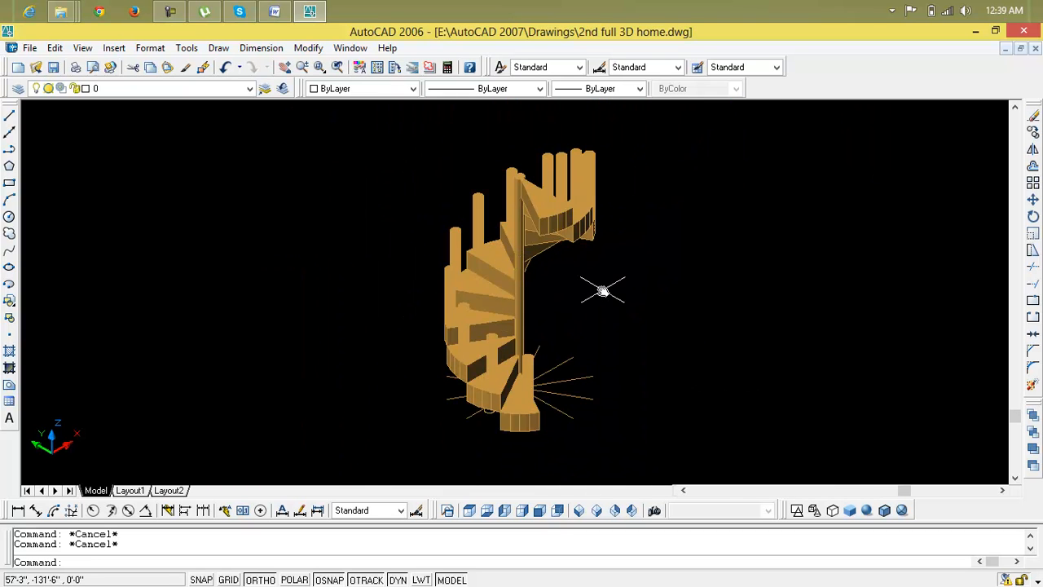